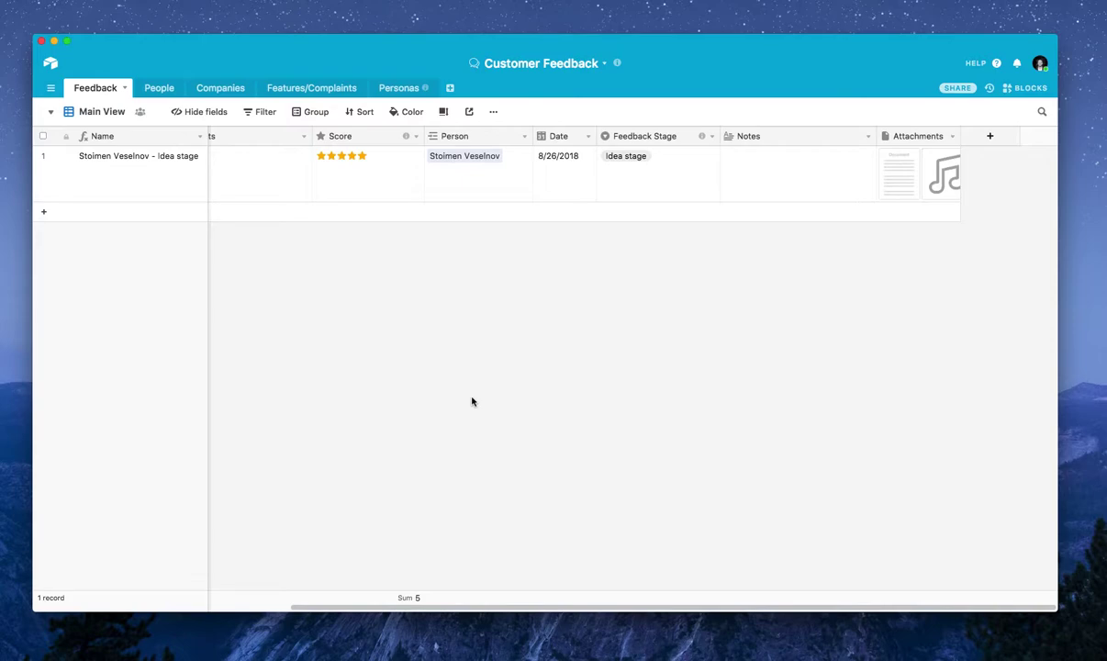
scroll(472, 401, "left", 5)
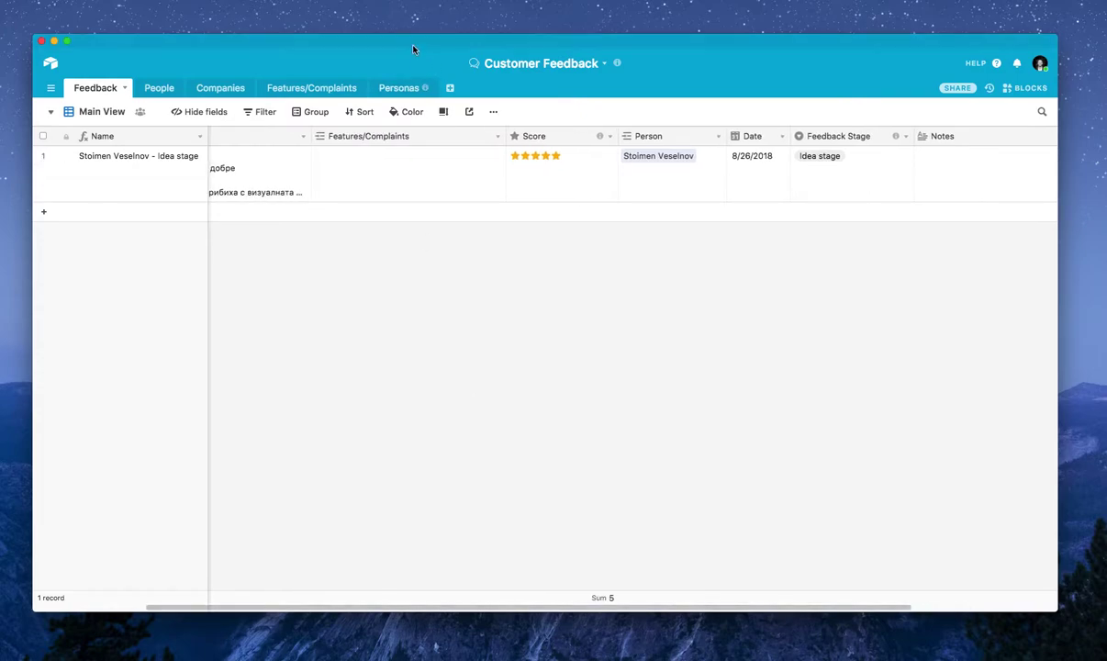
mouse_move(414, 45)
left_mouse_down()
mouse_move(428, 52)
mouse_move(412, 47)
left_mouse_up()
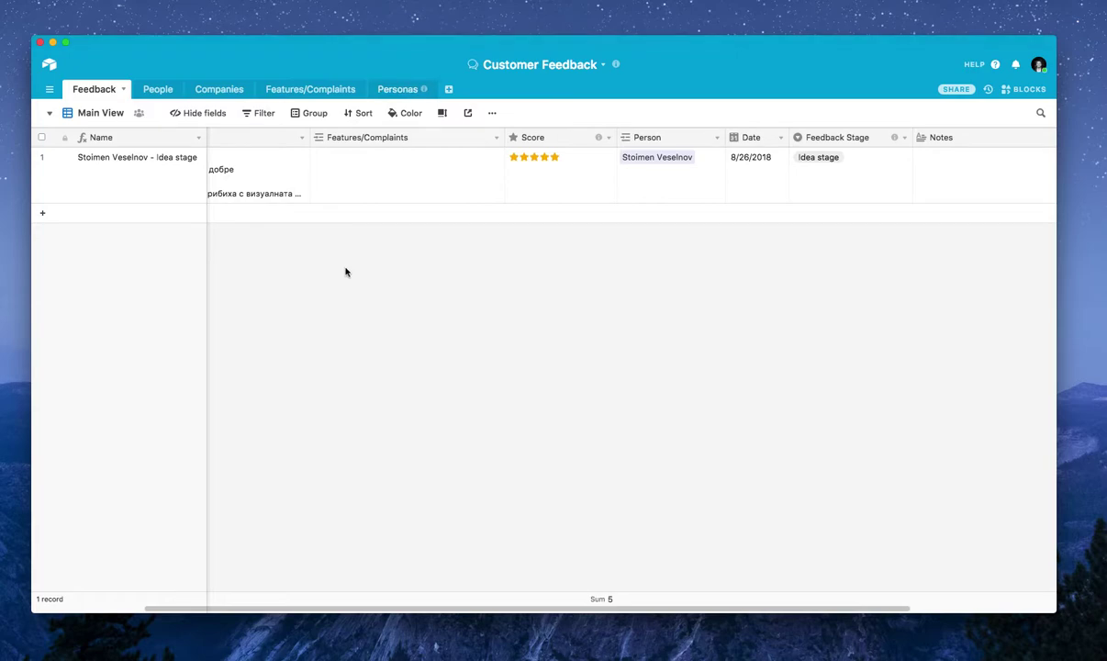
scroll(345, 275, "left", 3)
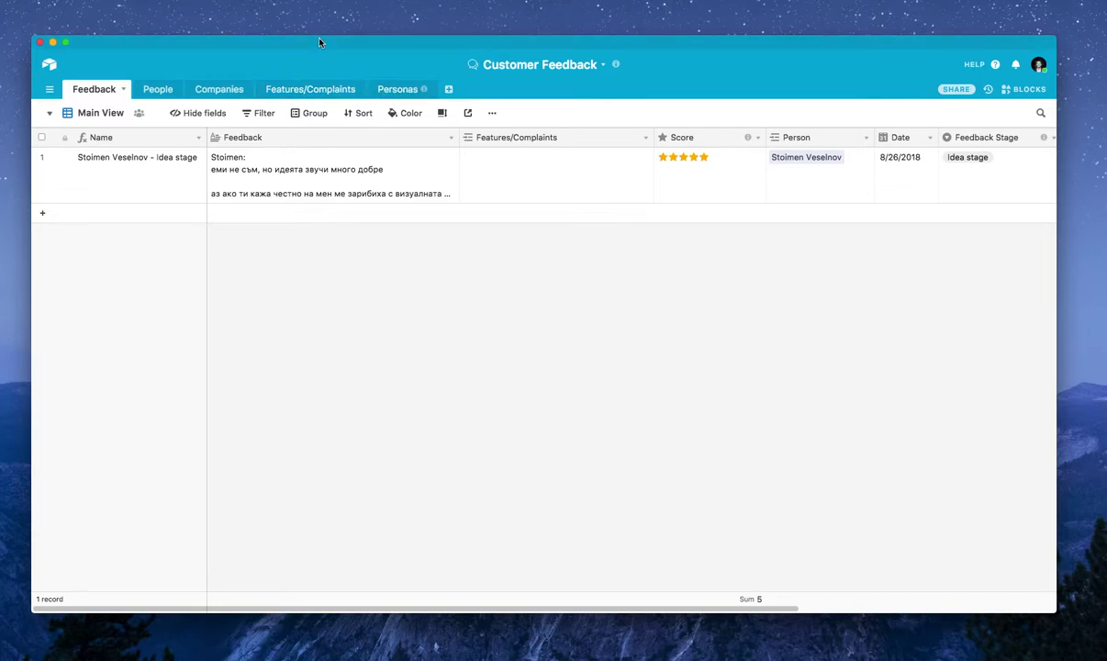
left_click_drag(320, 43, 323, 46)
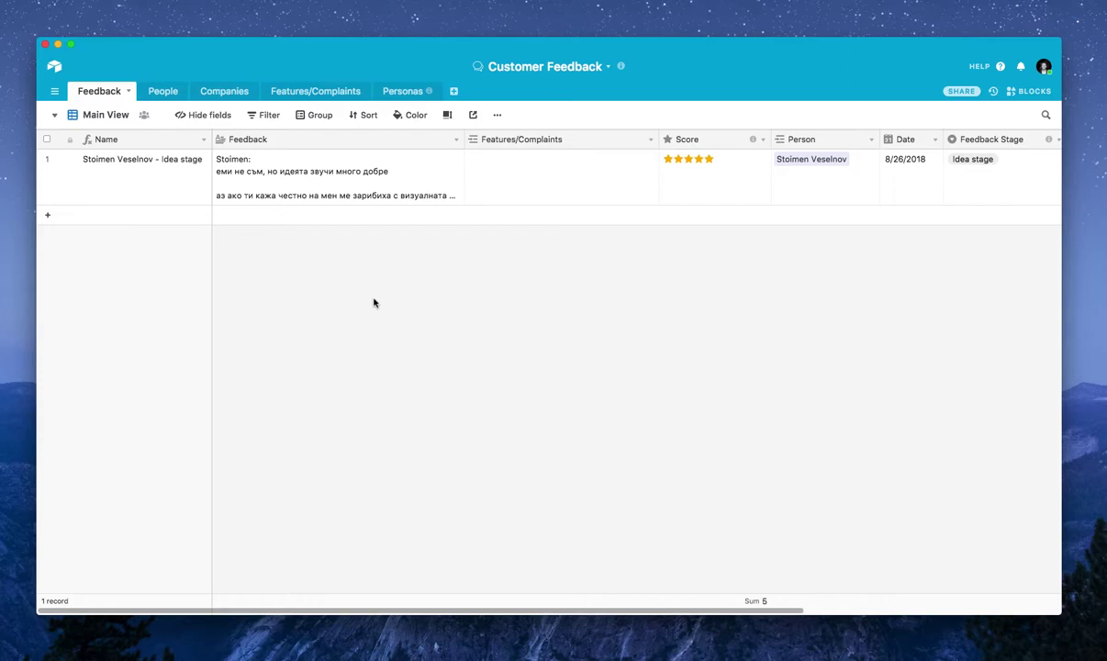
Review the linked company, feedback and persona fields in the People table and the Metrilo record in the Companies table.
left_click(164, 96)
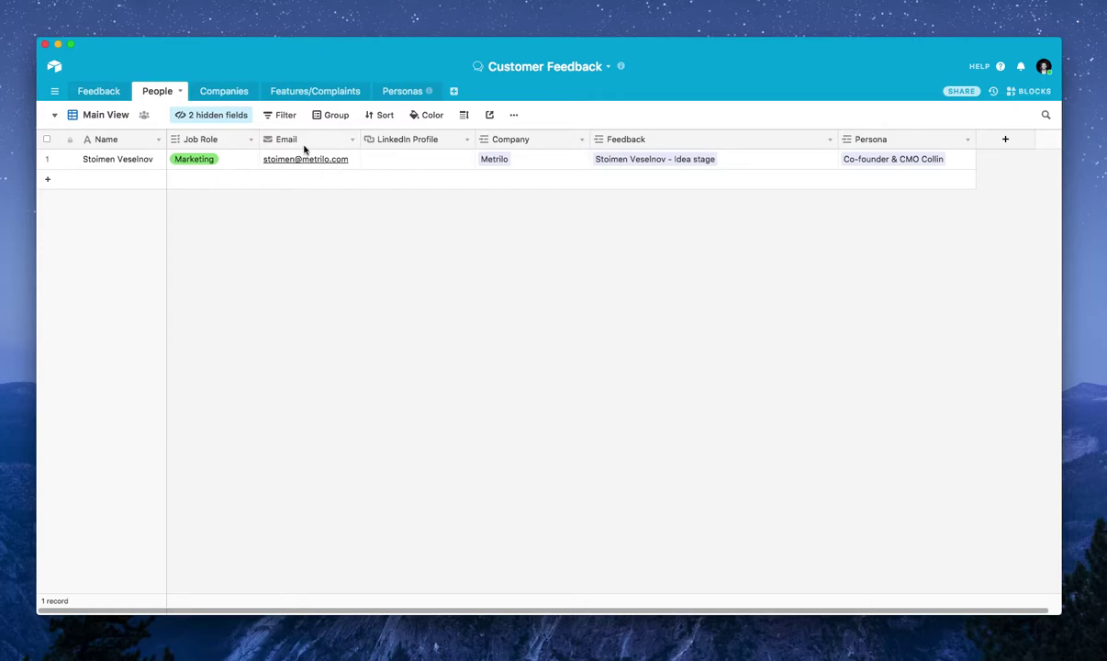
left_click(538, 162)
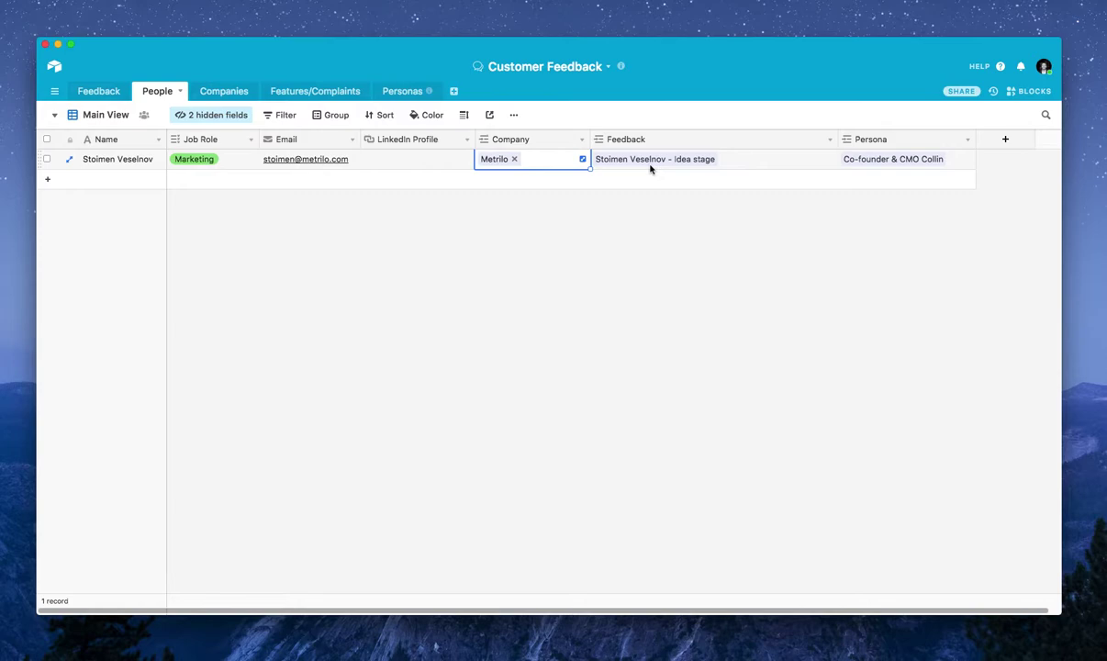
left_click(746, 163)
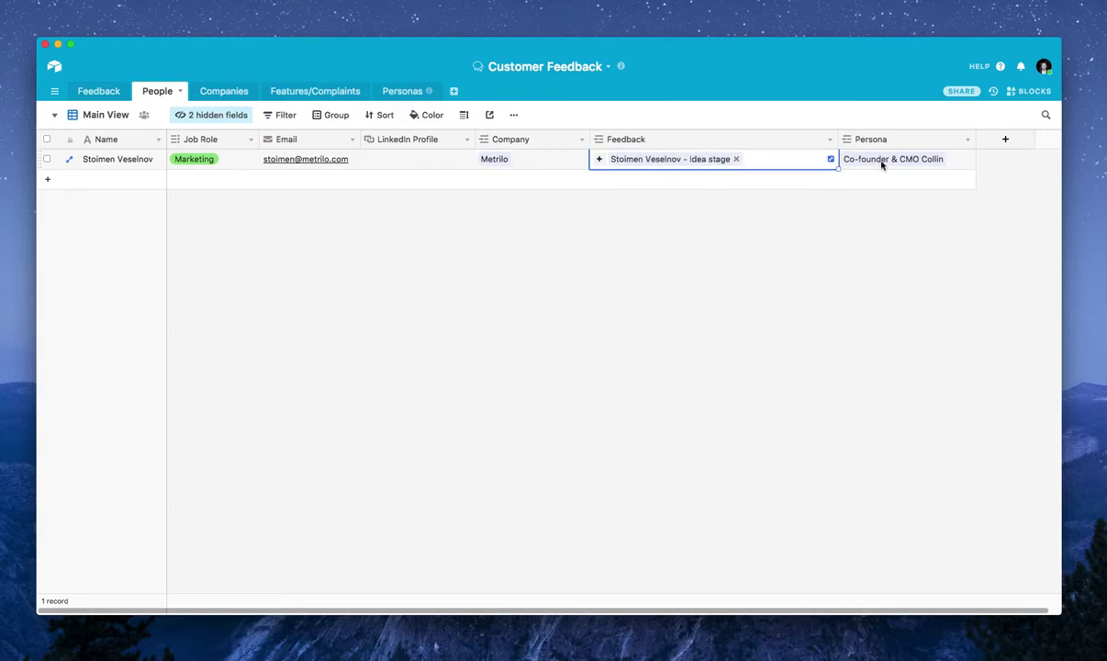
left_click(863, 220)
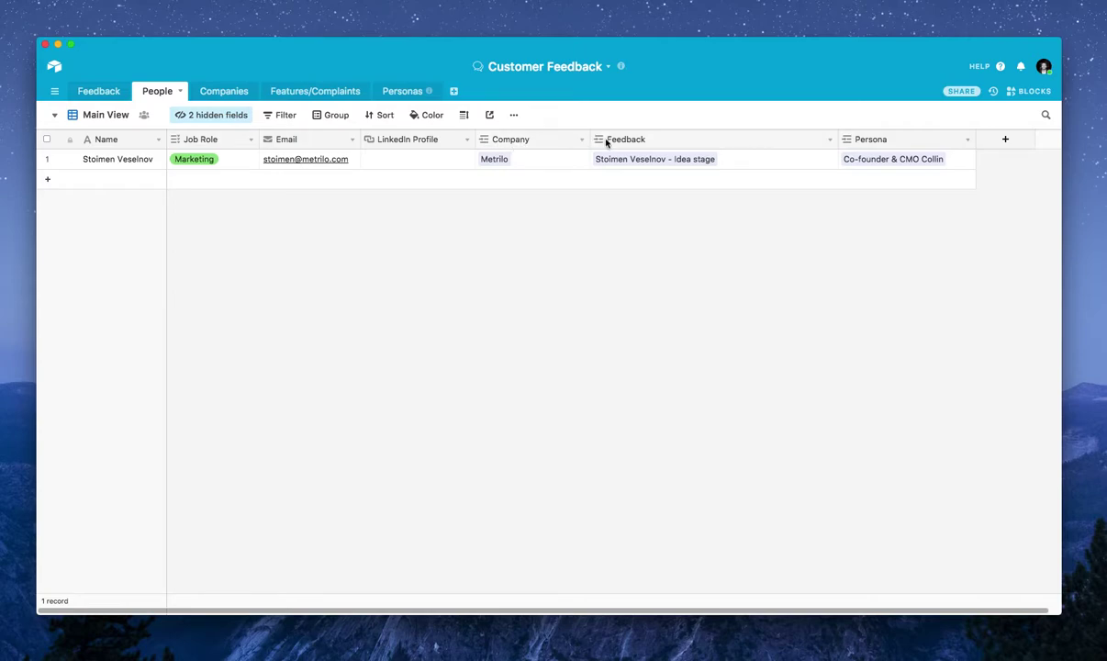
left_click(556, 164)
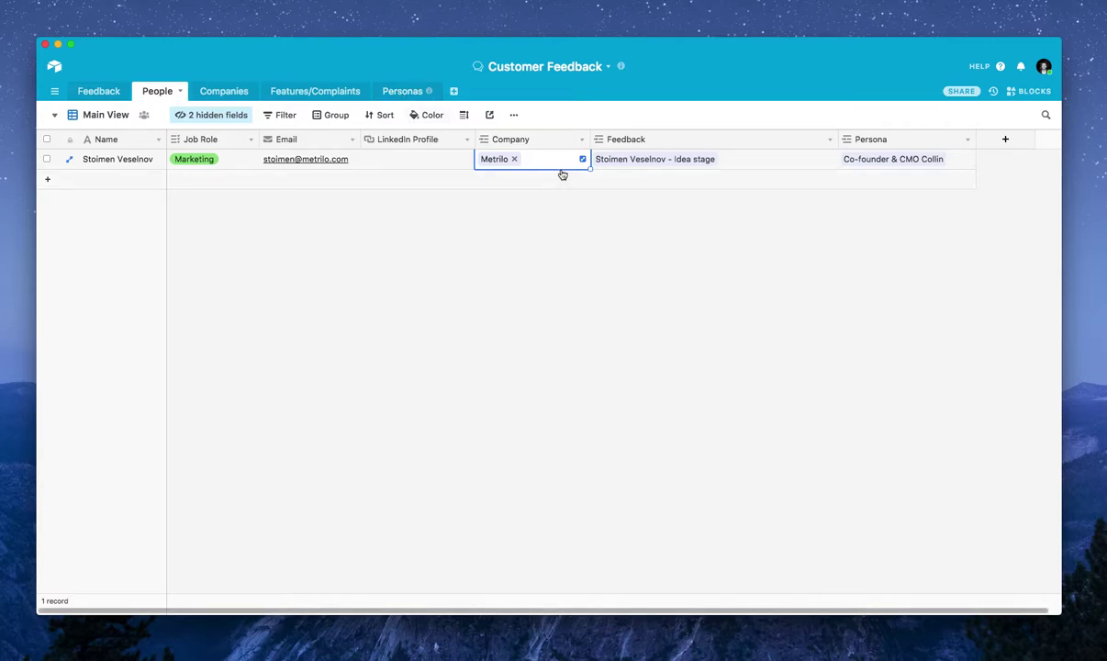
left_click(534, 234)
left_click(112, 164)
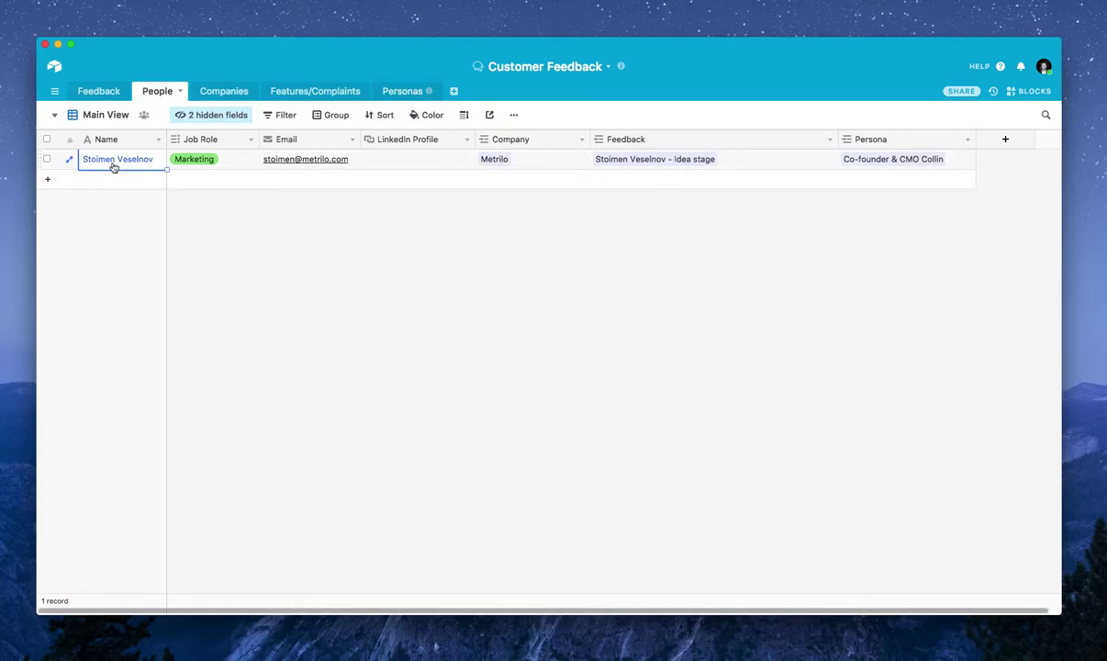
left_click(216, 91)
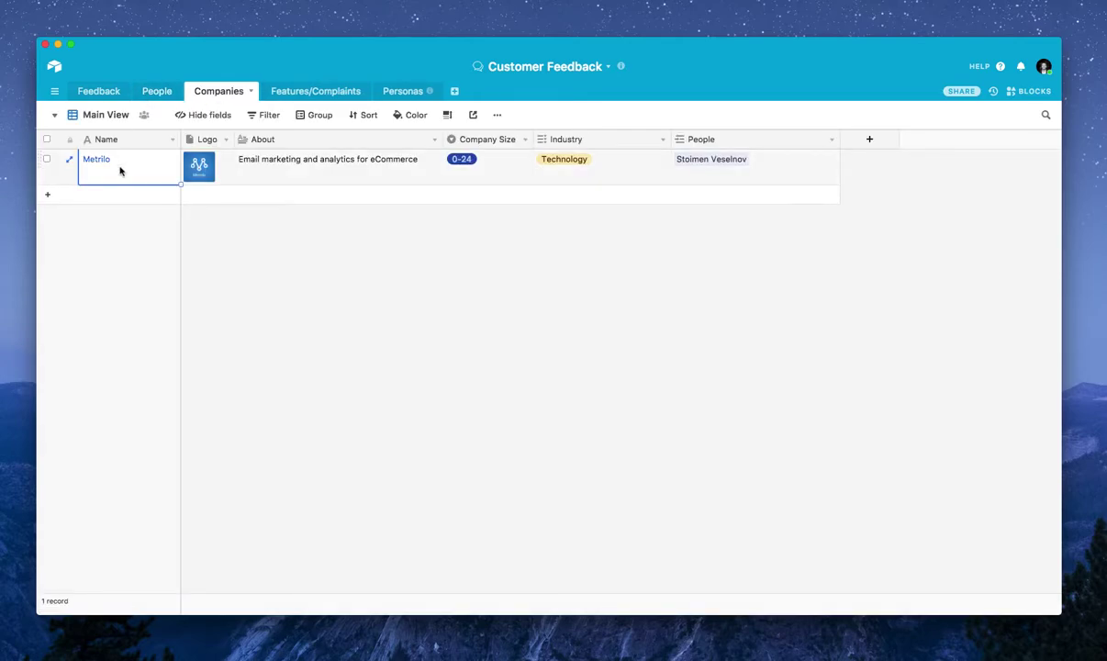
left_click(257, 176)
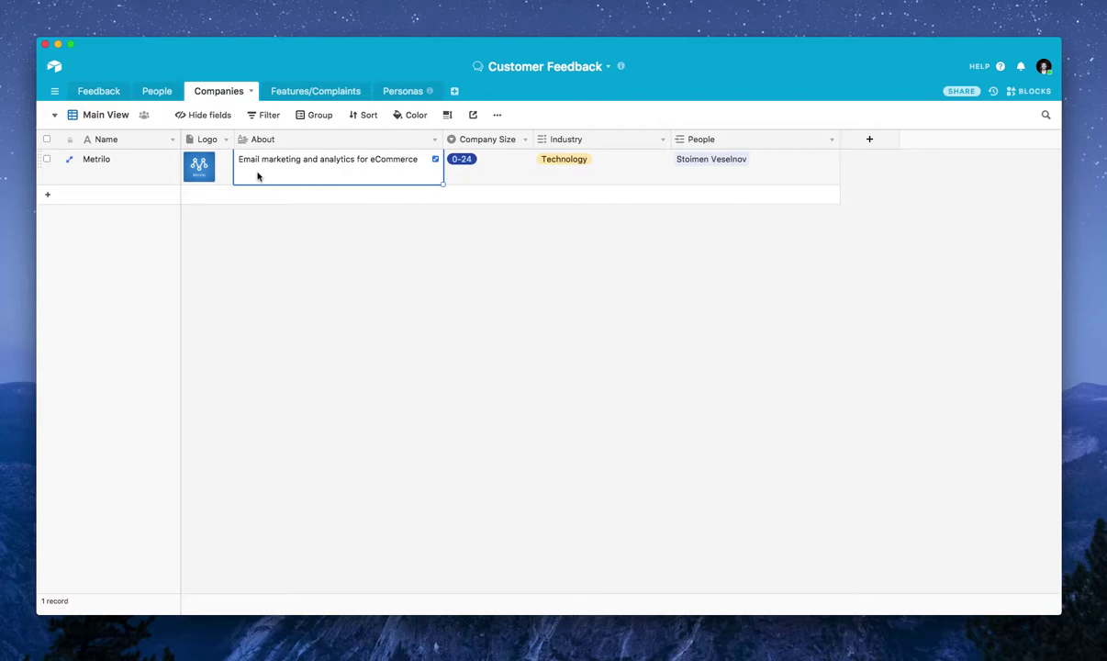
Add a new record to the People table and enter the person's first name.
left_click(147, 93)
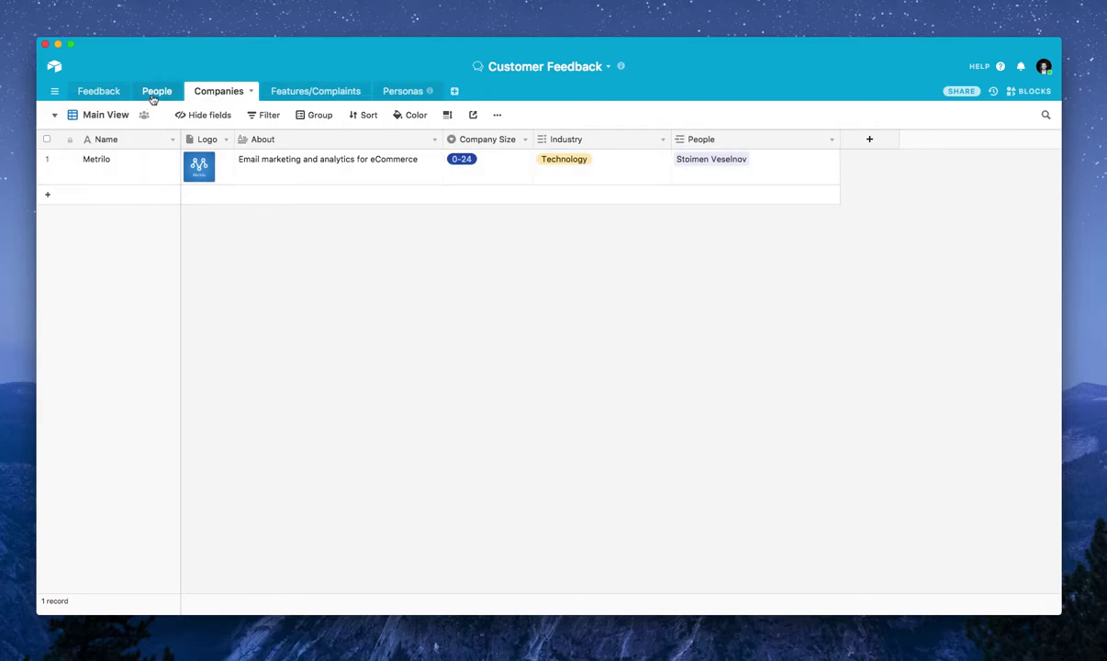
left_click(48, 180)
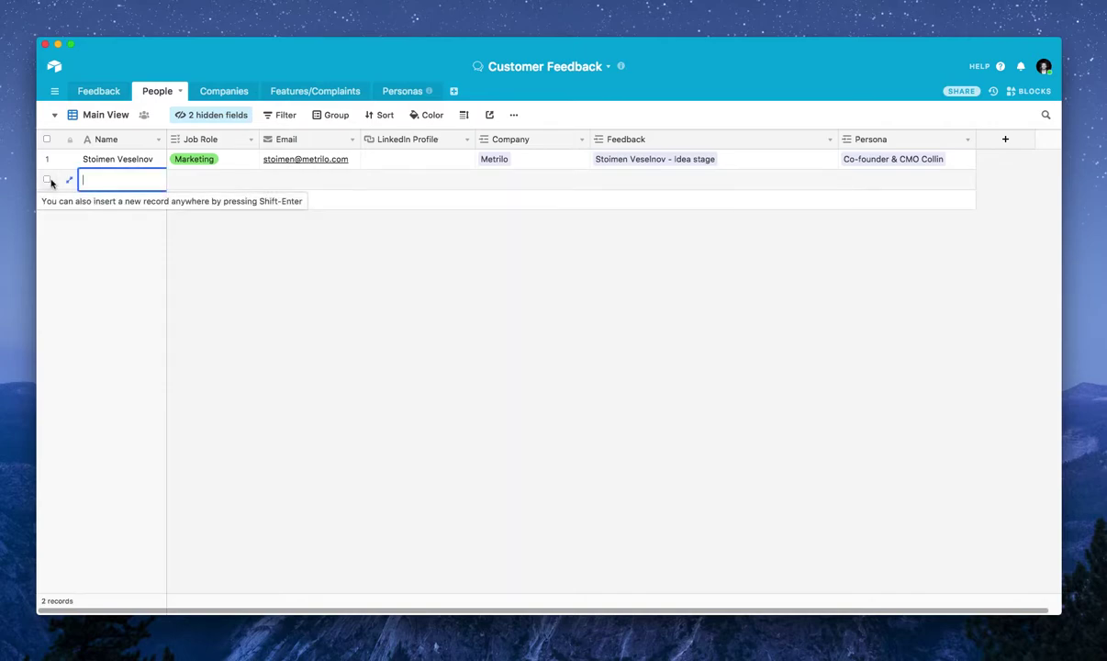
key("BackSpace")
key("BackSpace")
type("Jo")
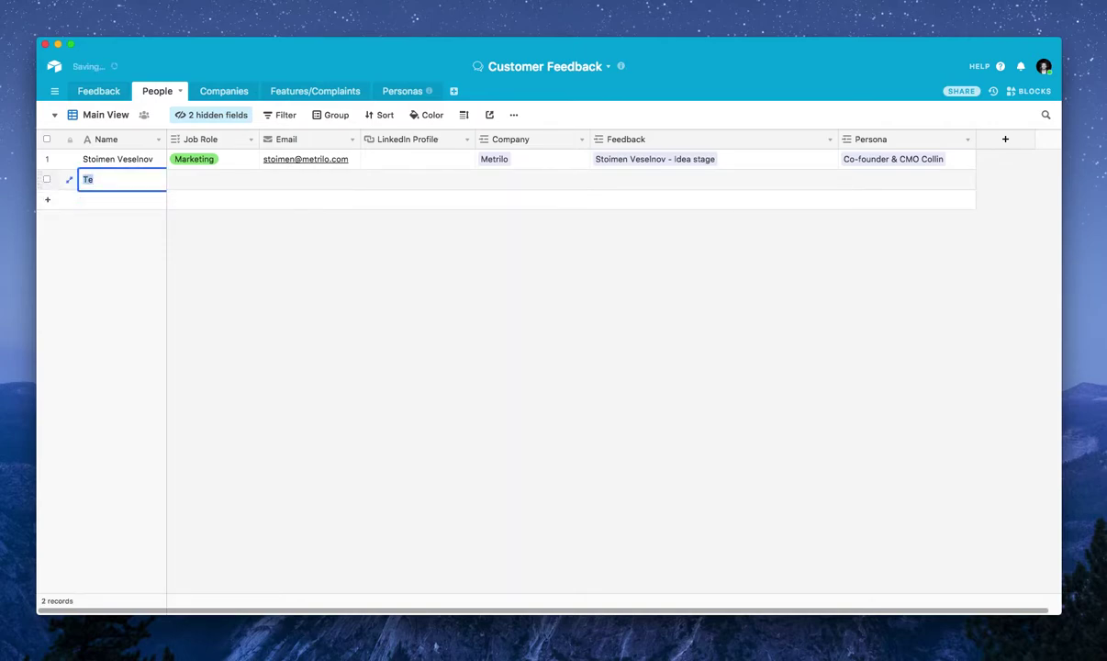
type("hn")
Link the new person's Company field to the existing Metrilo record.
left_click(512, 188)
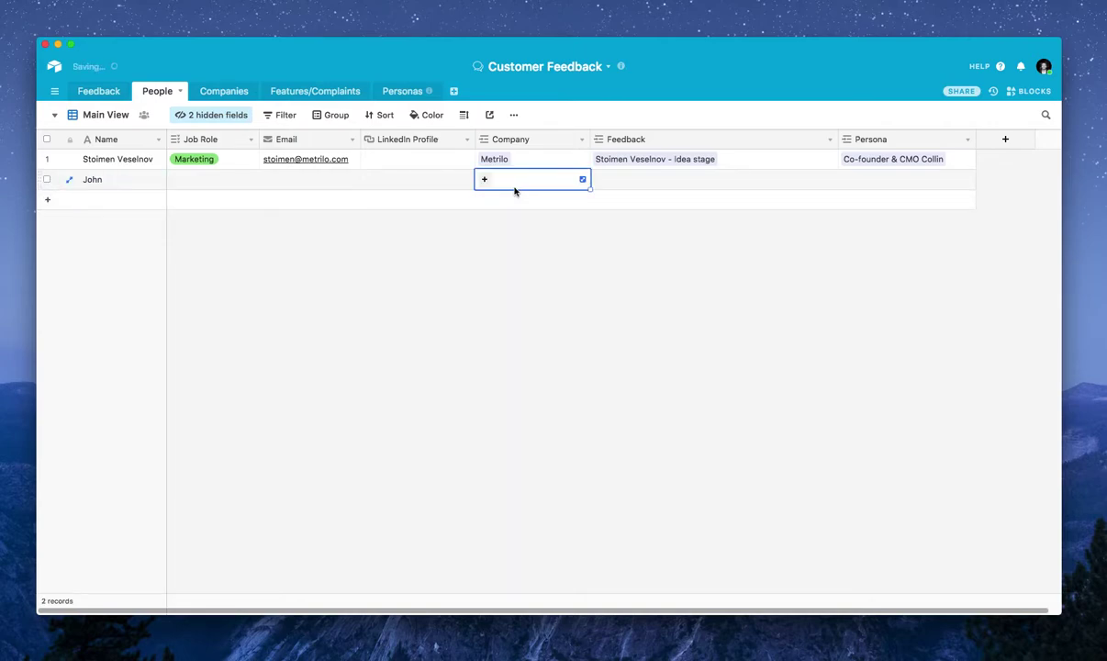
left_click(487, 181)
type("Metrilo")
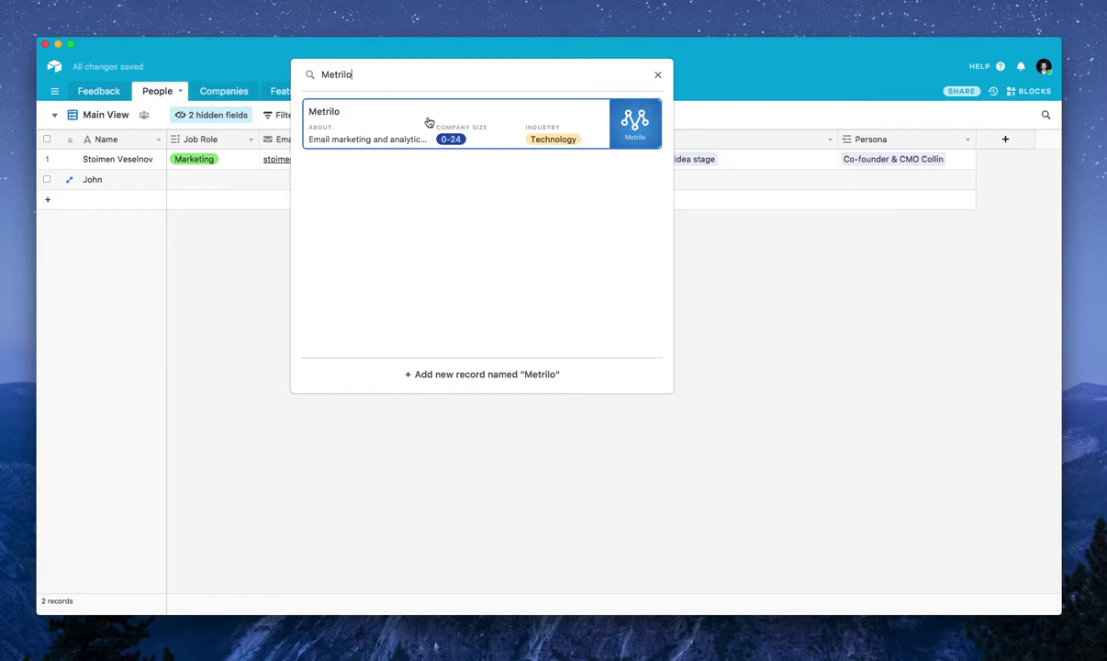
left_click(379, 124)
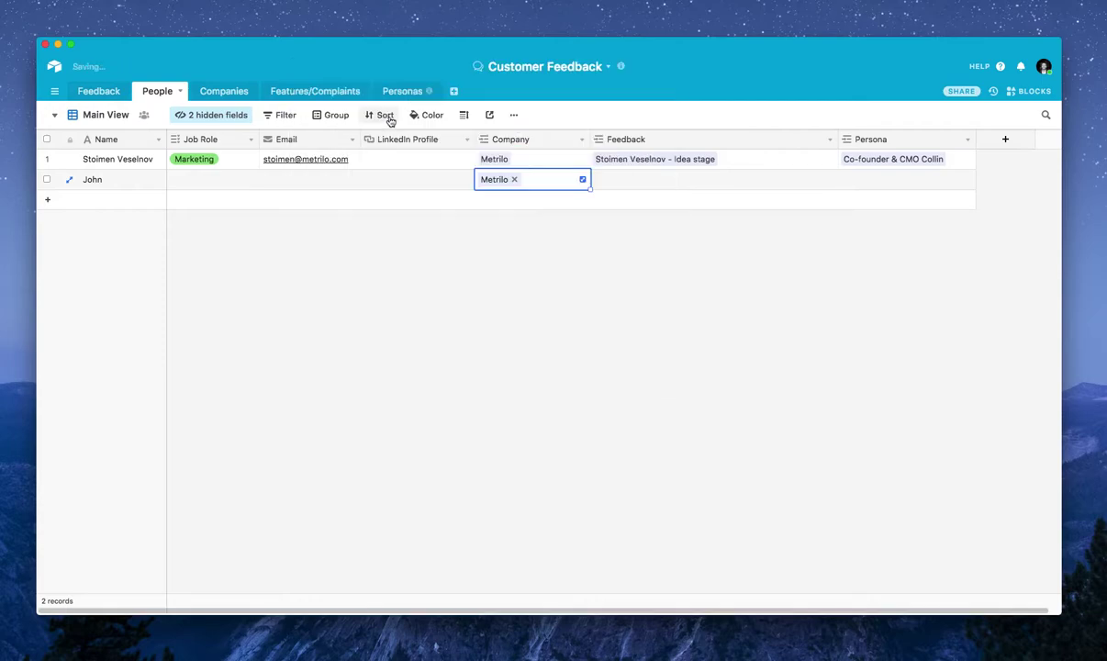
Unlink the newly added person from the expanded Metrilo record in the Companies table.
left_click(222, 98)
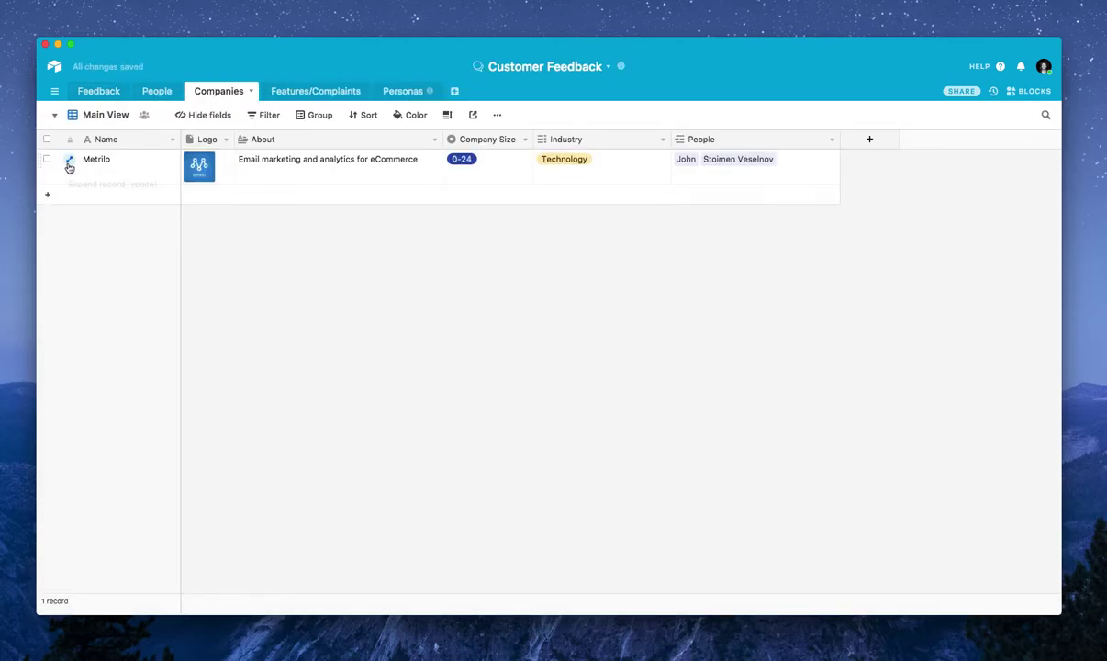
left_click(71, 162)
scroll(485, 223, "down", 5)
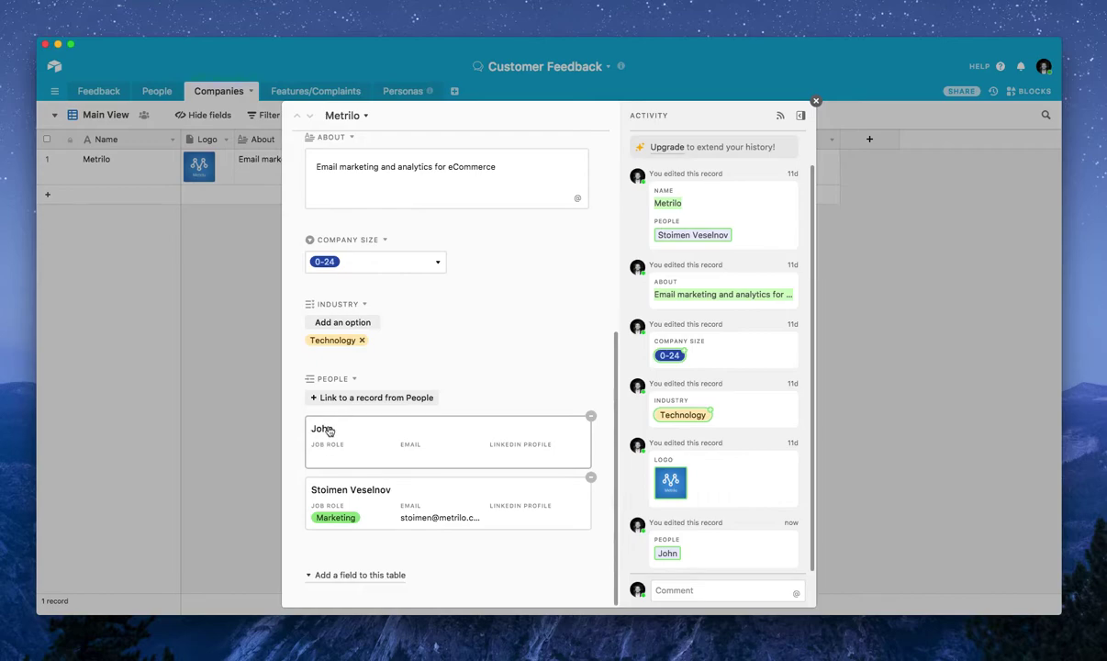
left_click(590, 416)
left_click(155, 363)
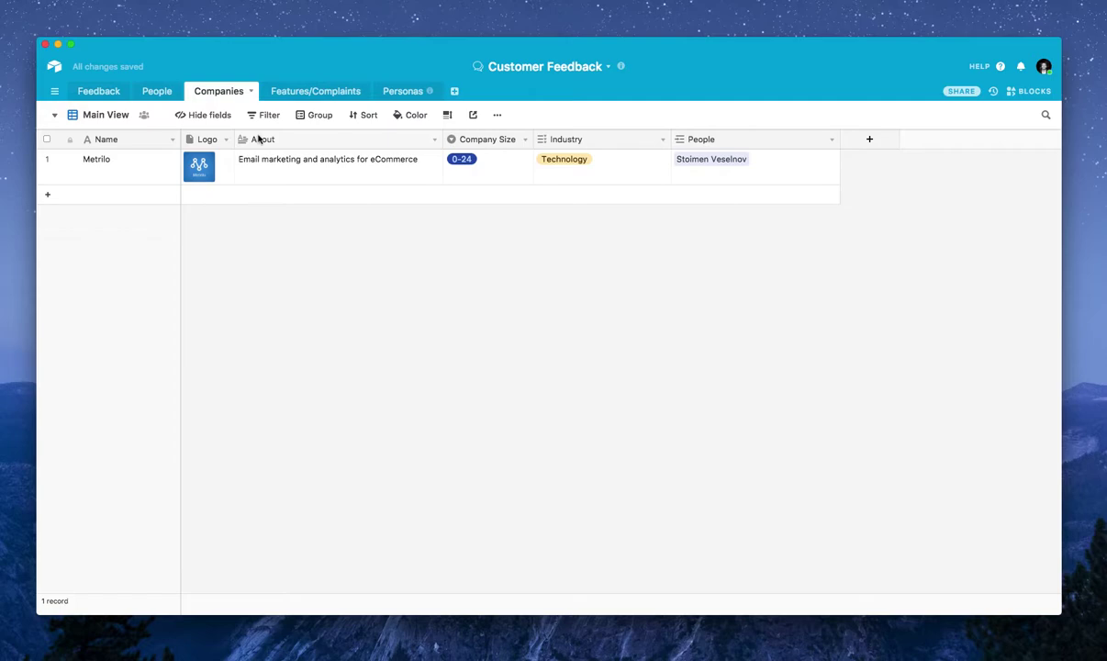
Add a new record to the Feedback table and link its Person field to the existing Marketing contact from Metrilo.
left_click(106, 93)
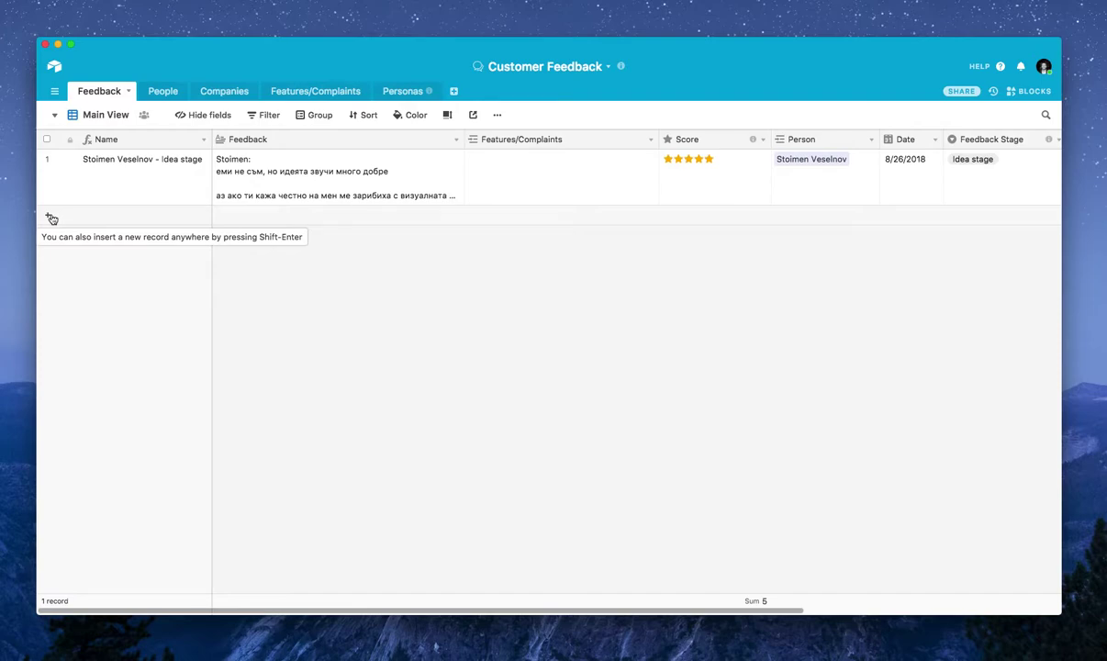
left_click(111, 218)
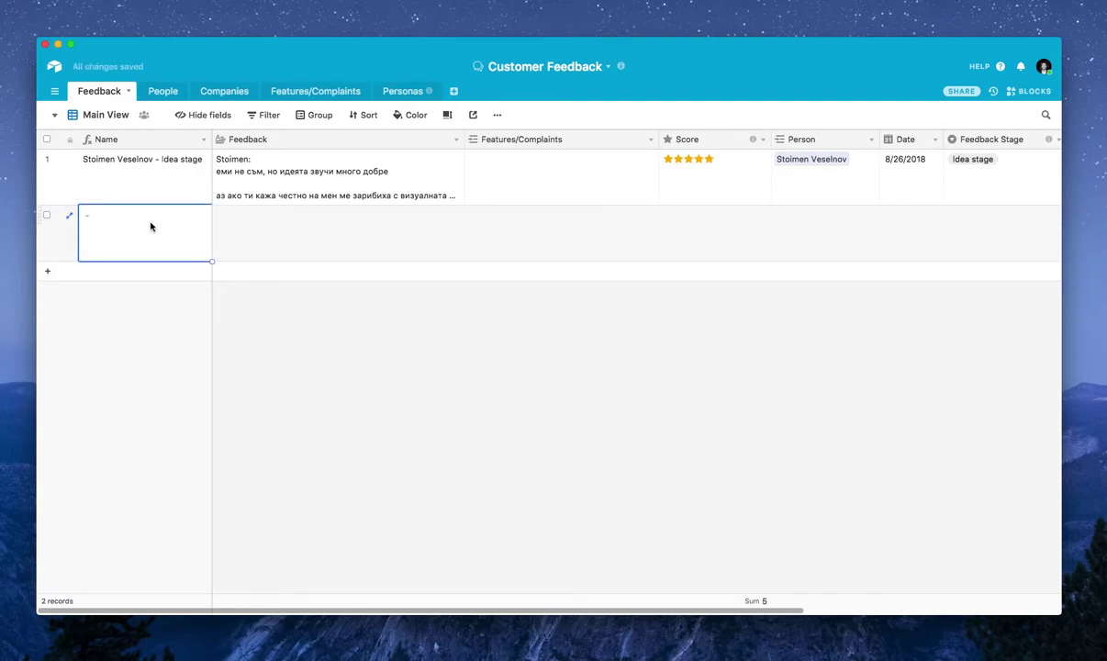
double_click(141, 223)
left_click(547, 223)
left_click(776, 218)
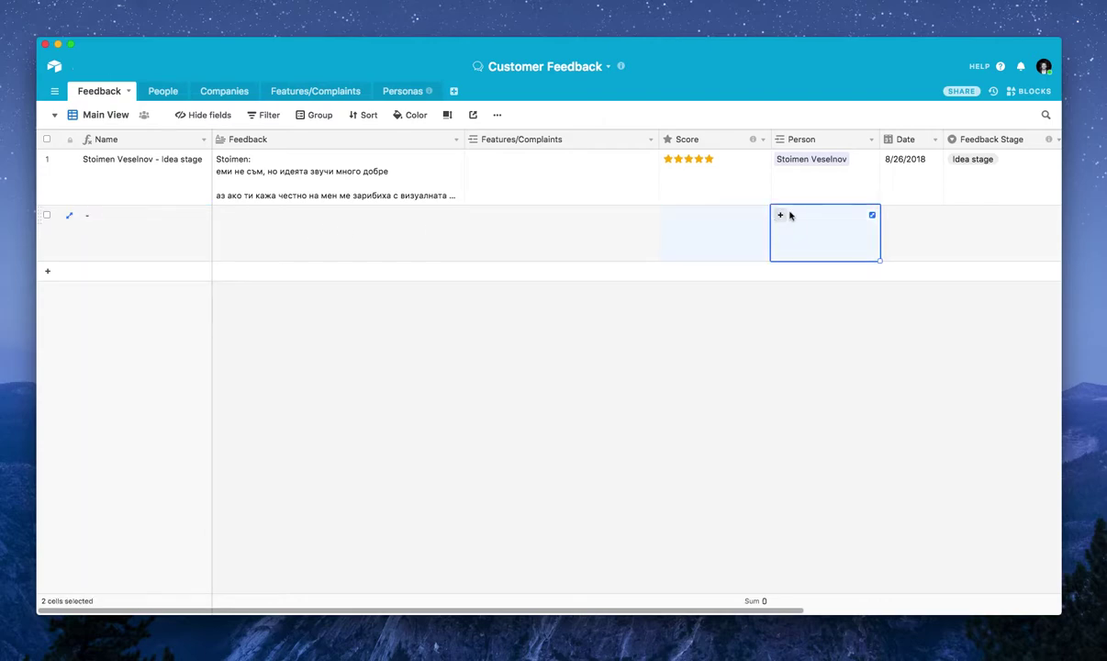
left_click(781, 217)
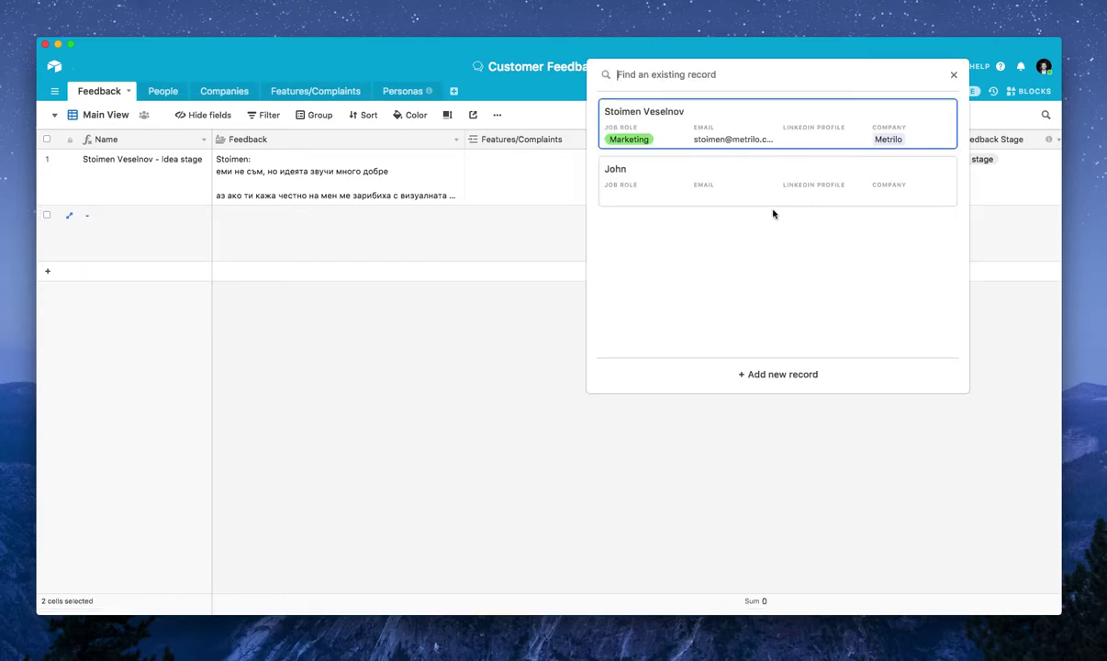
left_click(656, 131)
left_click(718, 238)
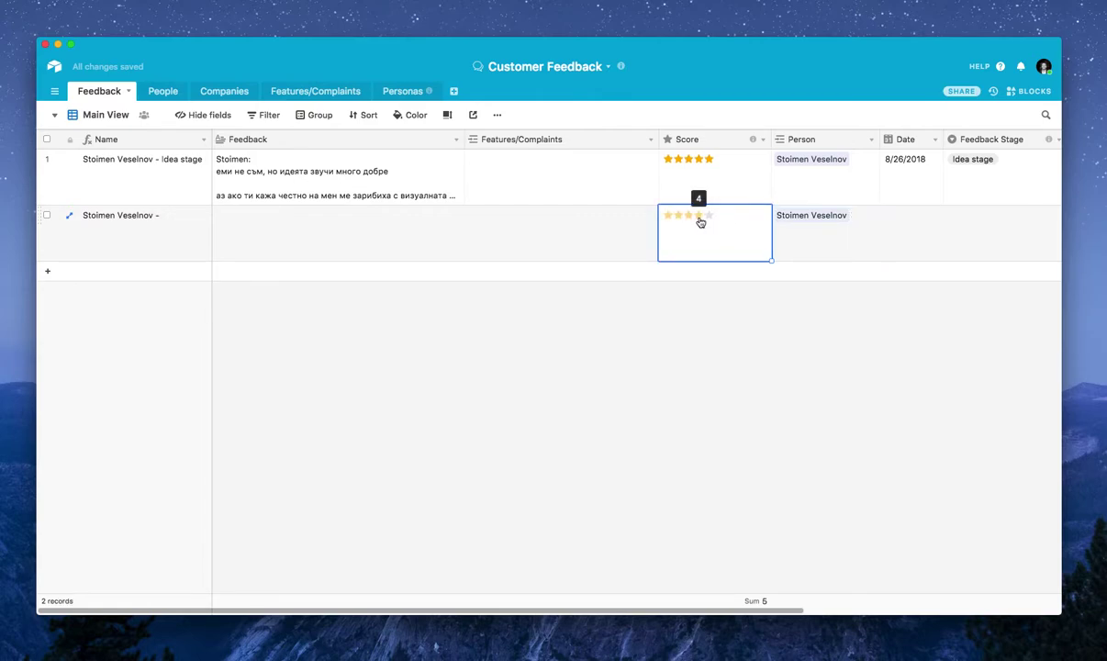
scroll(839, 241, "right", 3)
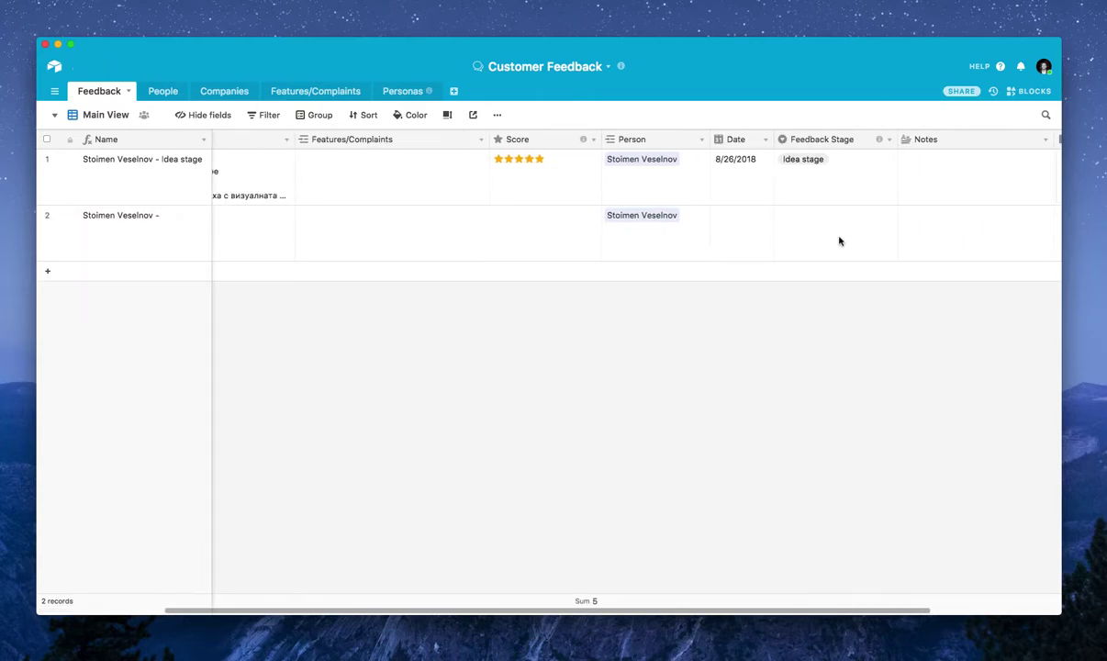
Examine the linked company, feedback and persona entries in the expanded first People record.
left_click(163, 91)
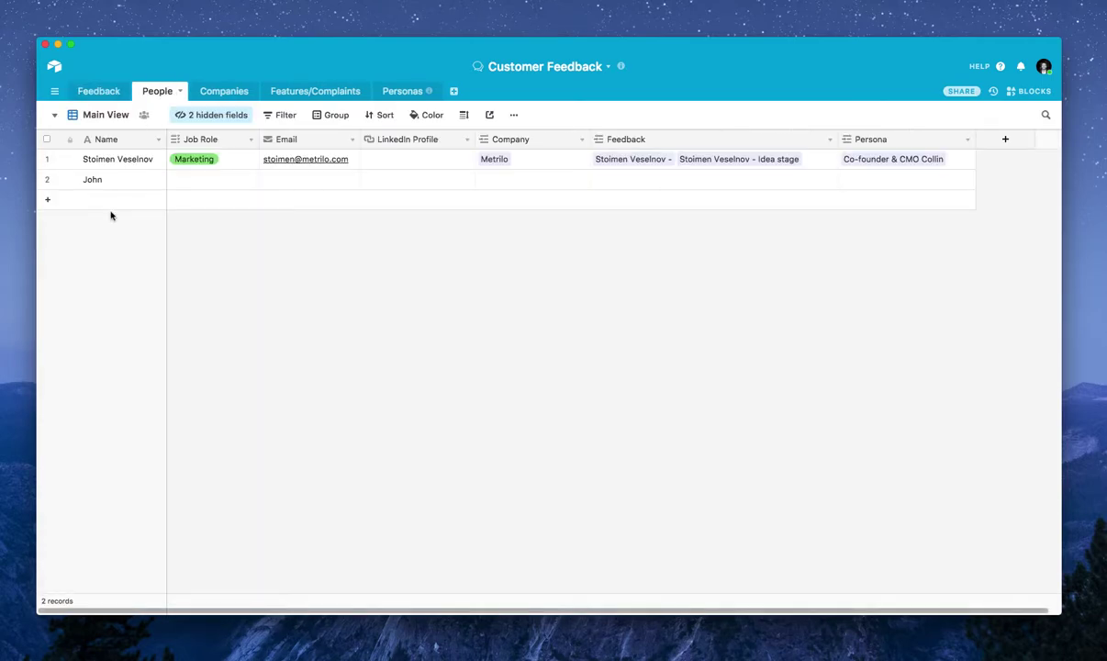
left_click(69, 159)
scroll(464, 322, "down", 5)
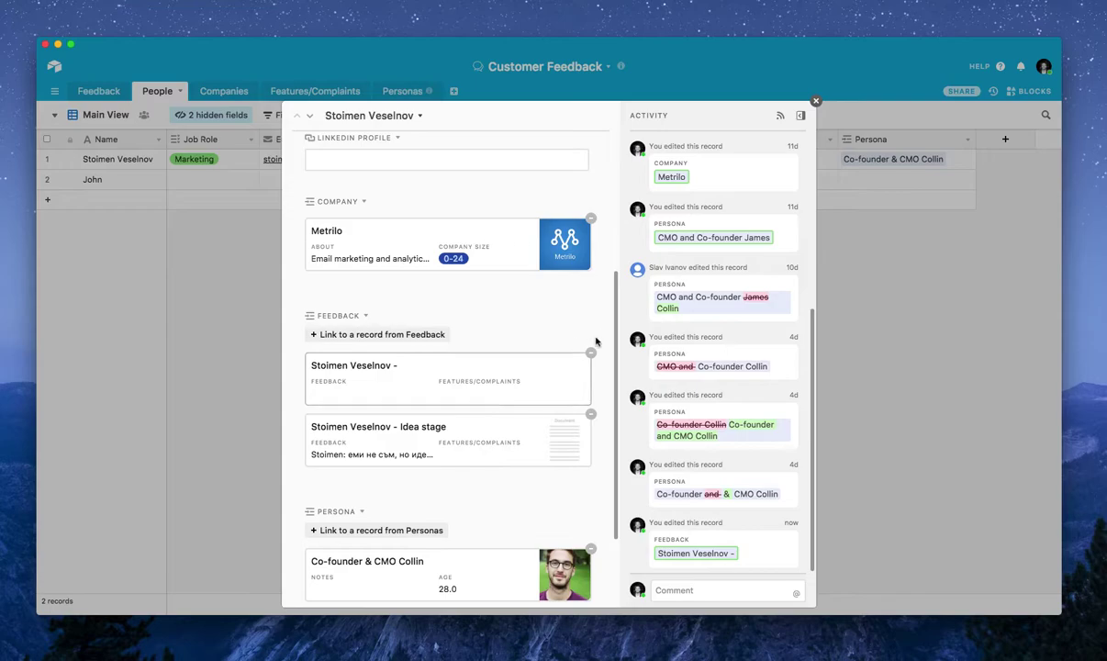
left_click(816, 100)
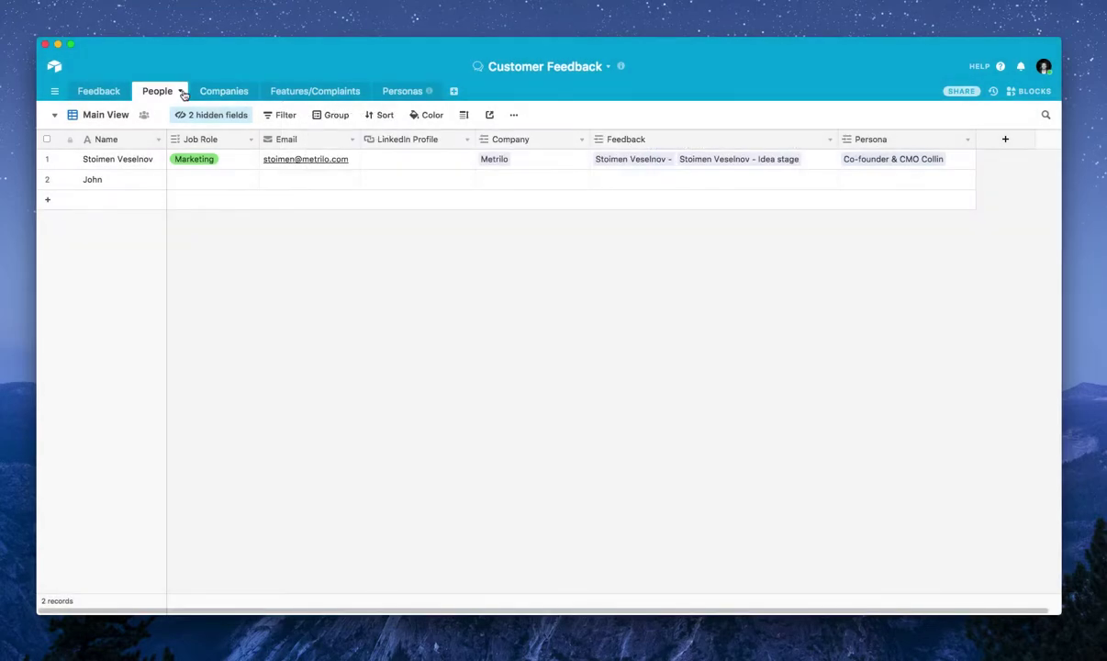
Set the Feedback Stage of the second record in the Feedback table to Product stage.
left_click(107, 91)
left_click(855, 176)
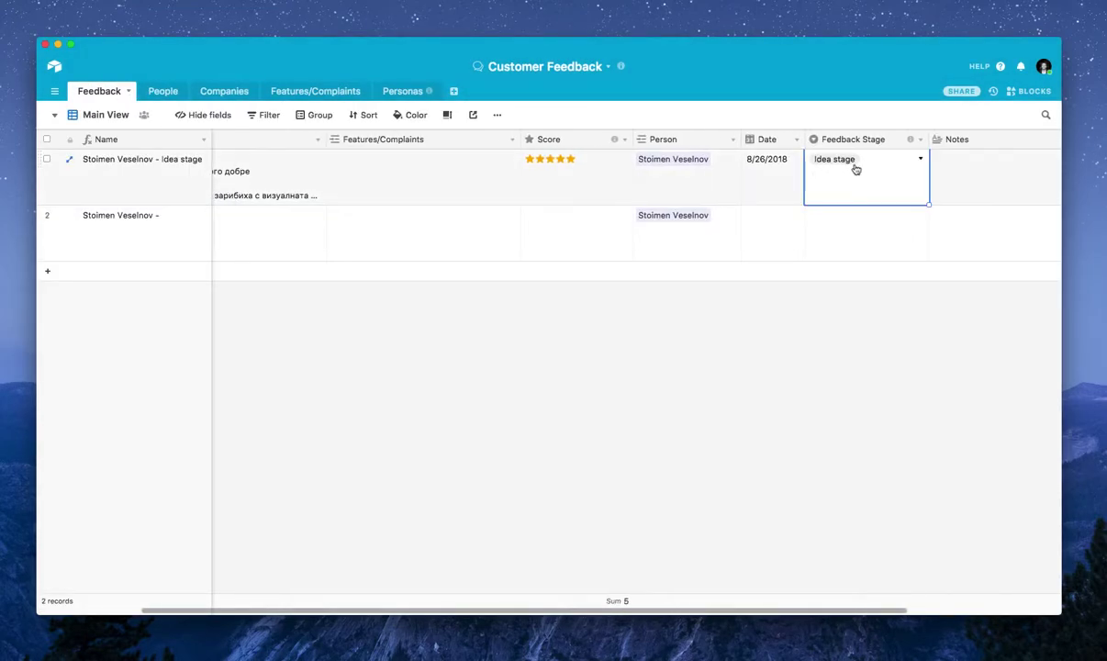
left_click(919, 161)
key("Escape")
left_click(745, 269)
left_click(880, 228)
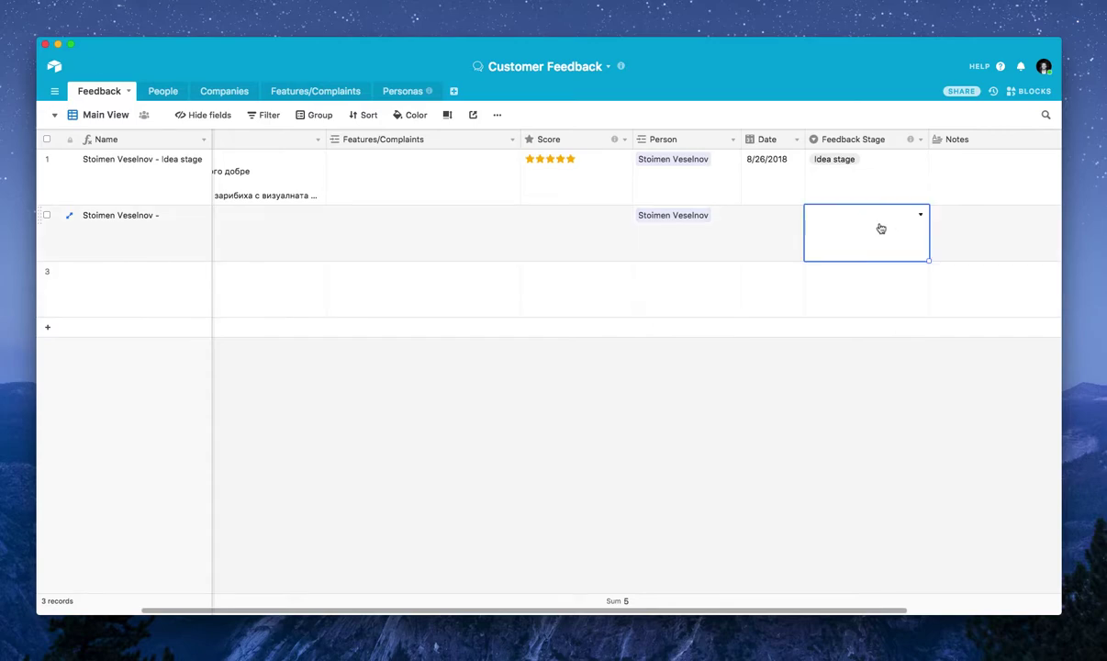
left_click(921, 215)
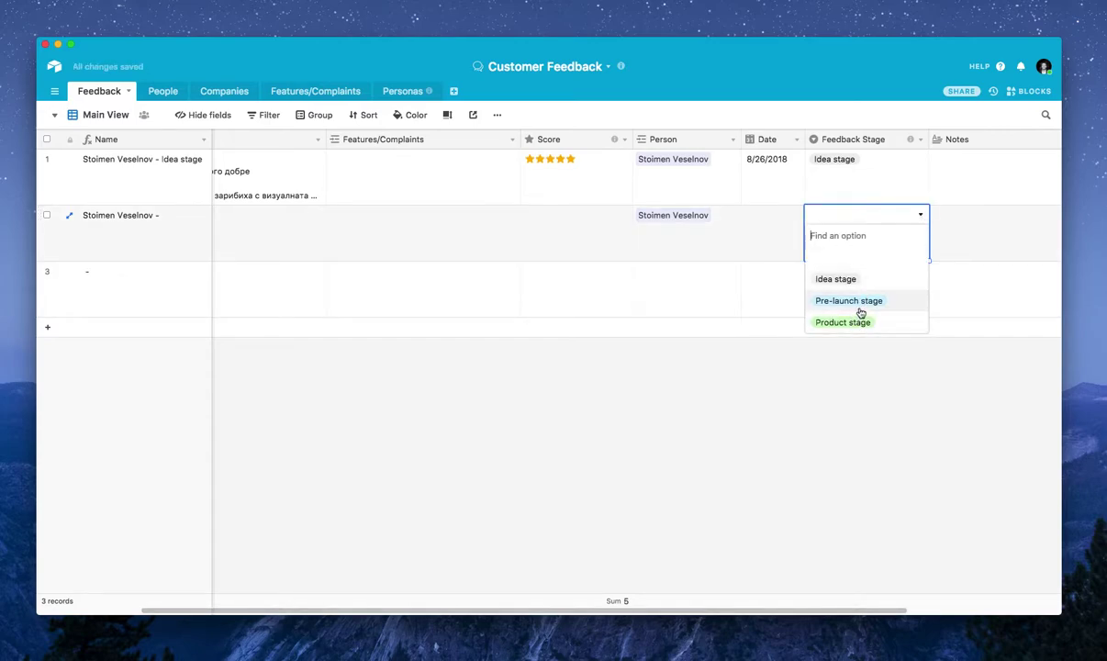
left_click(856, 323)
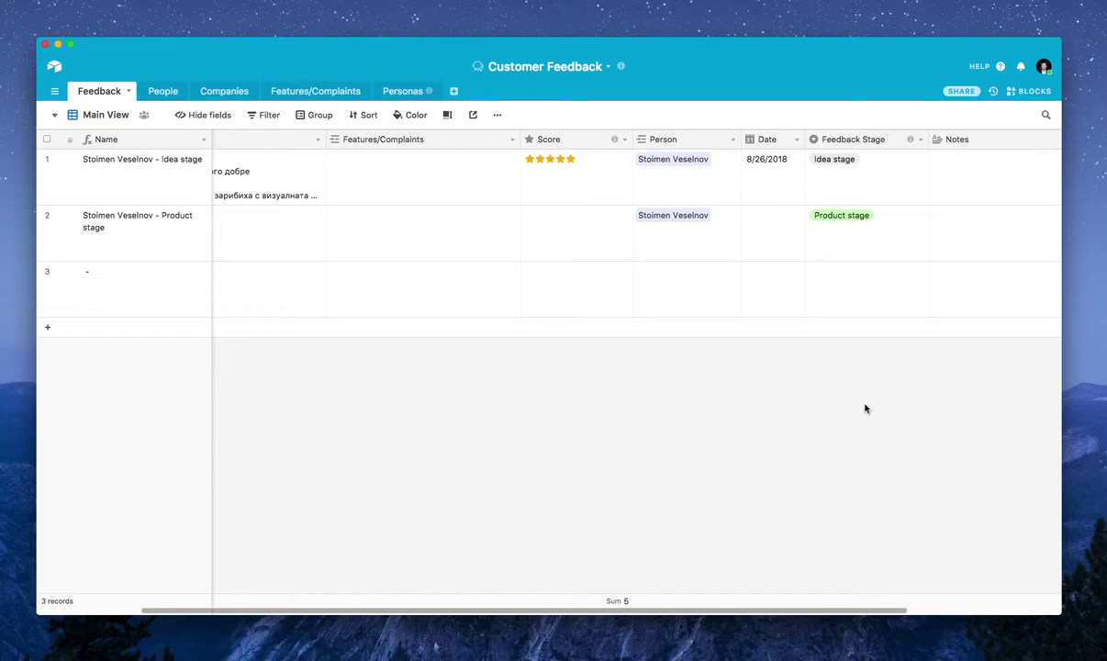
left_click(566, 223)
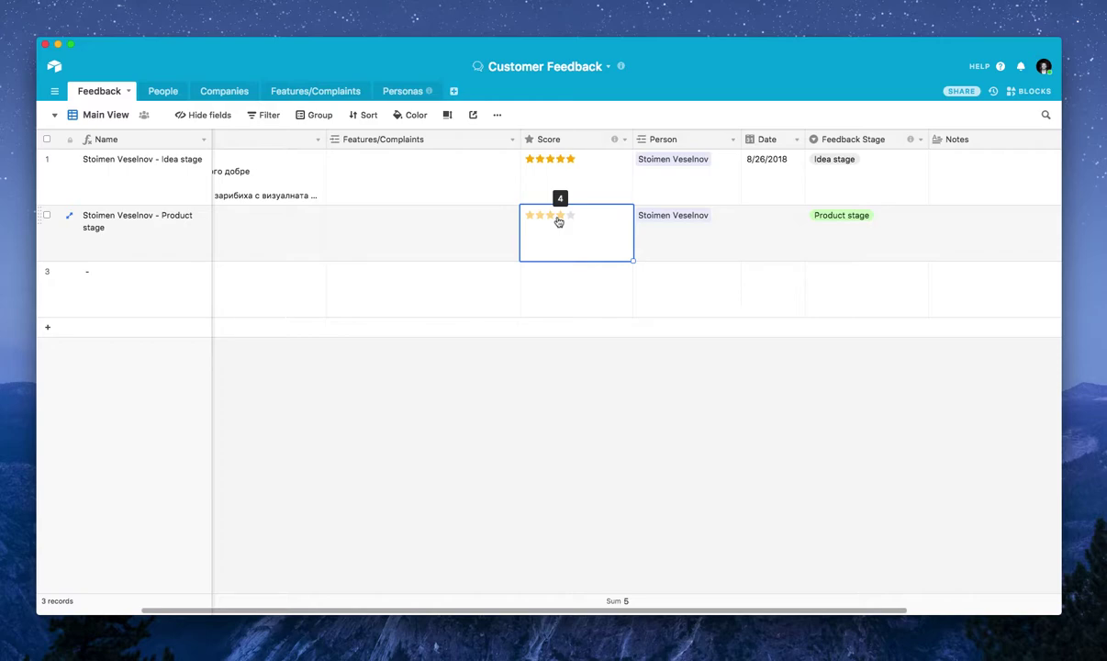
left_click(455, 432)
scroll(486, 226, "left", 2)
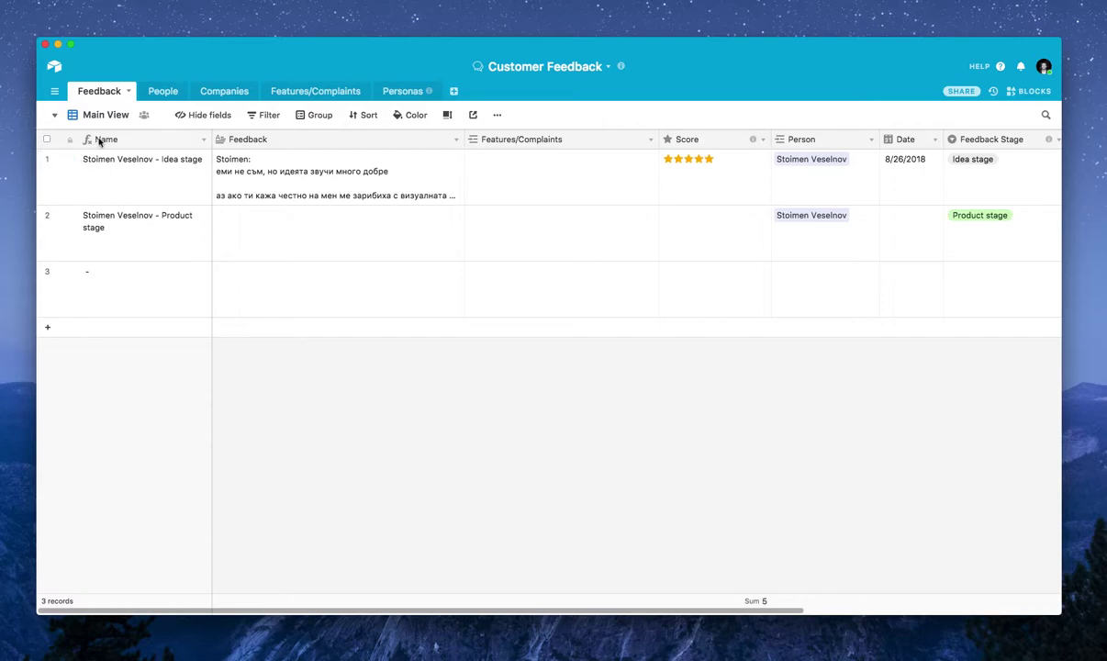
scroll(833, 142, "right", 2)
scroll(833, 143, "left", 2)
left_click(272, 235)
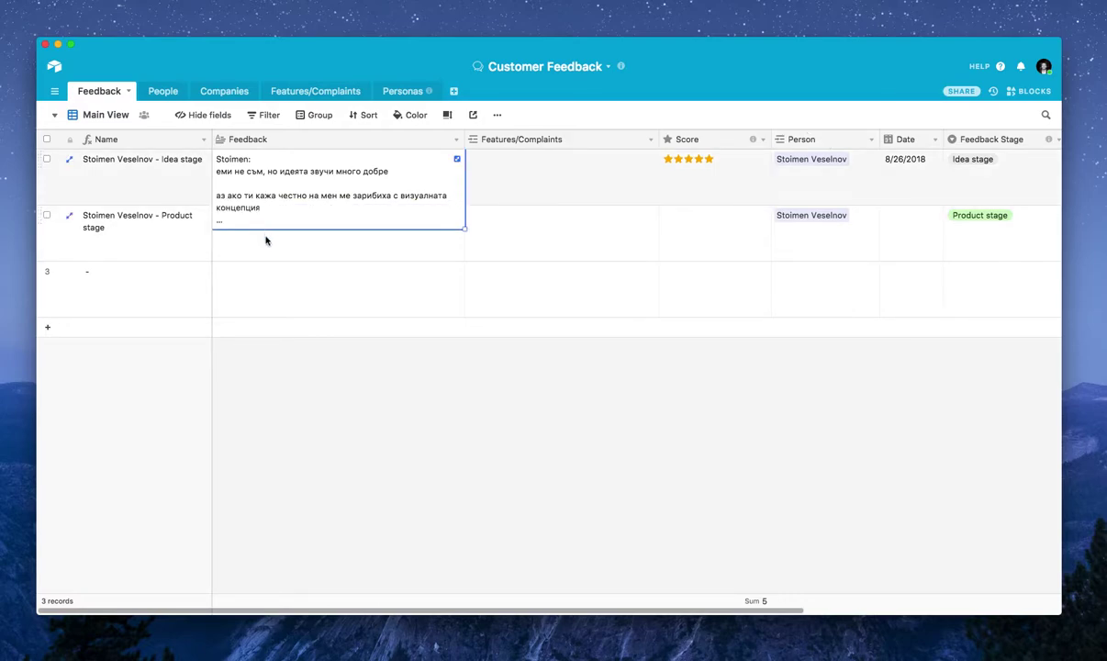
double_click(266, 238)
type("ds")
key("BackSpace")
key("BackSpace")
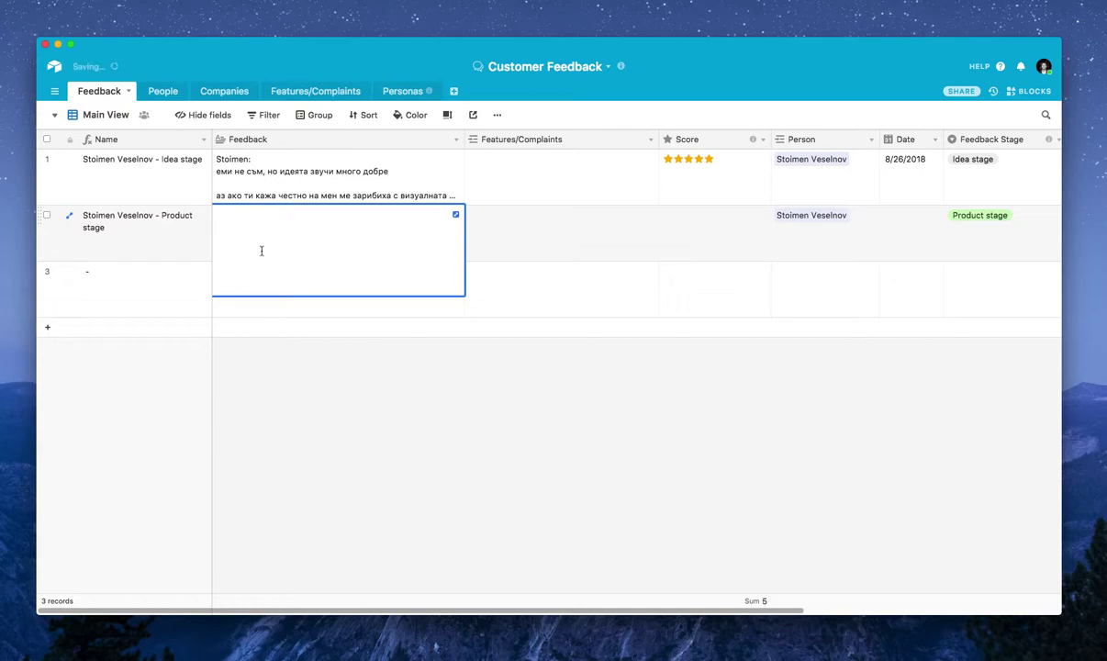
Set the Score of the second record in the Feedback table to one star.
left_click(675, 234)
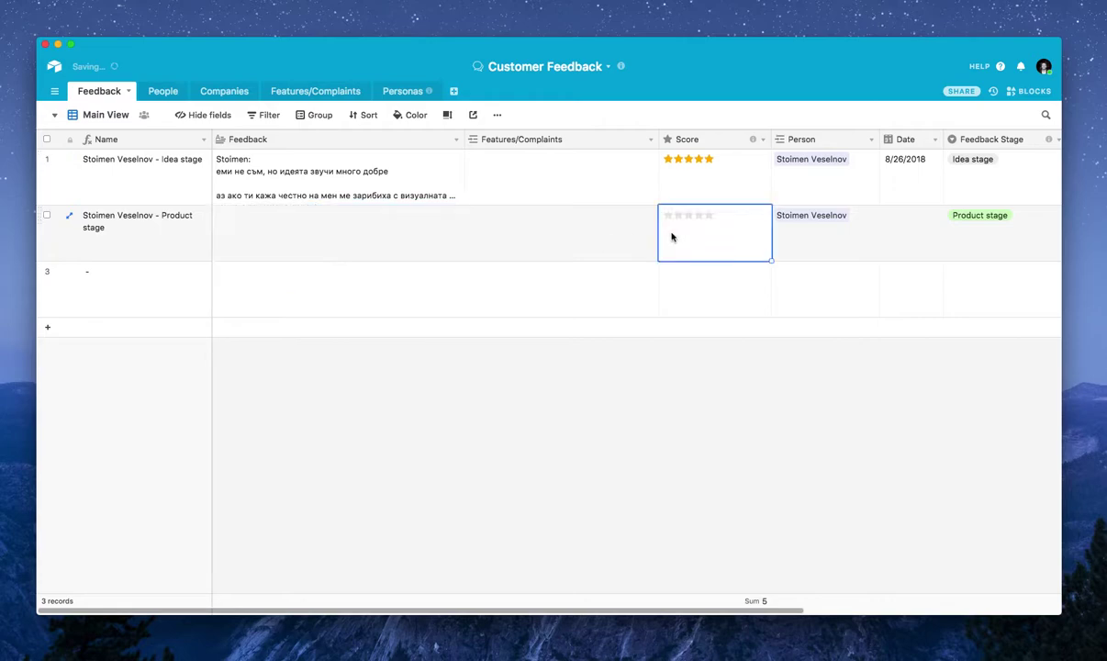
mouse_move(753, 140)
left_click(662, 400)
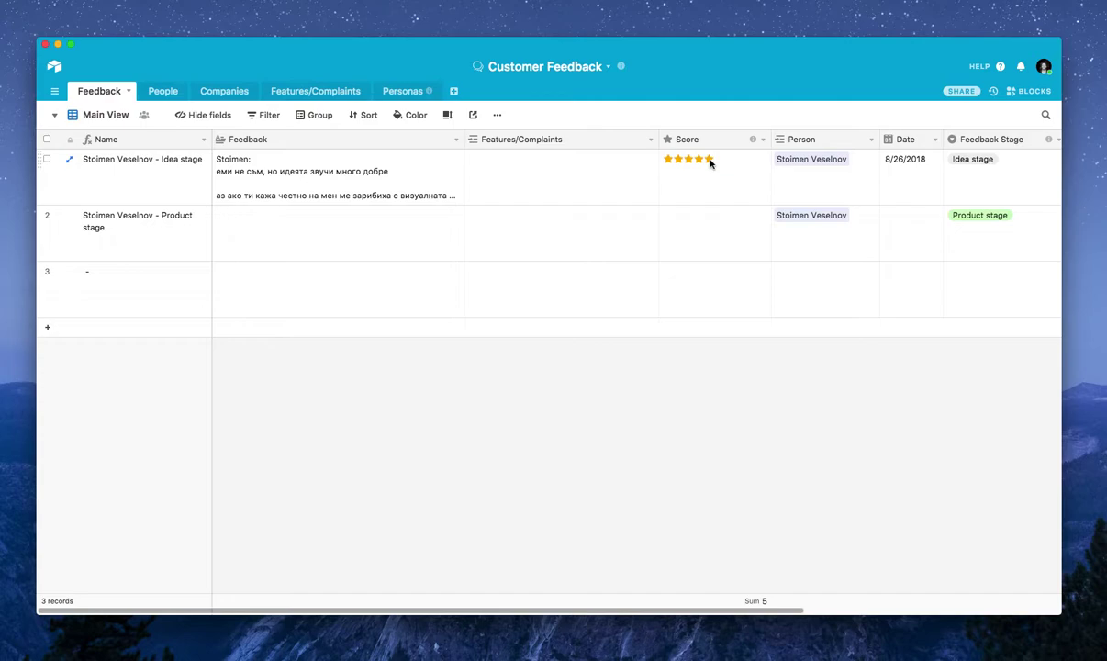
left_click(702, 232)
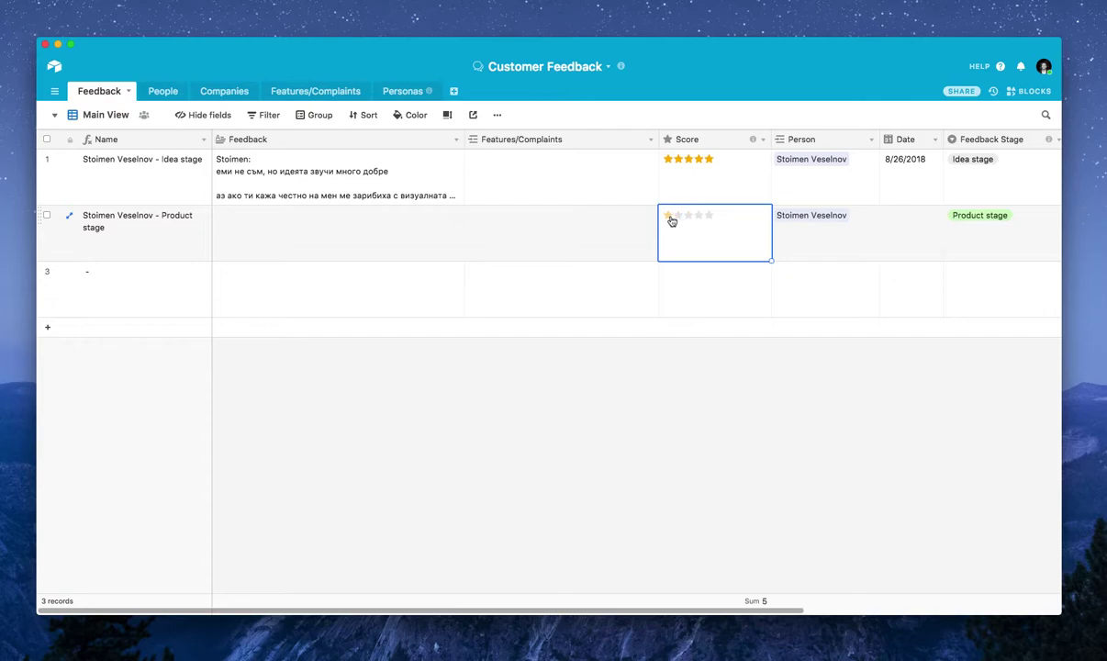
left_click(683, 280)
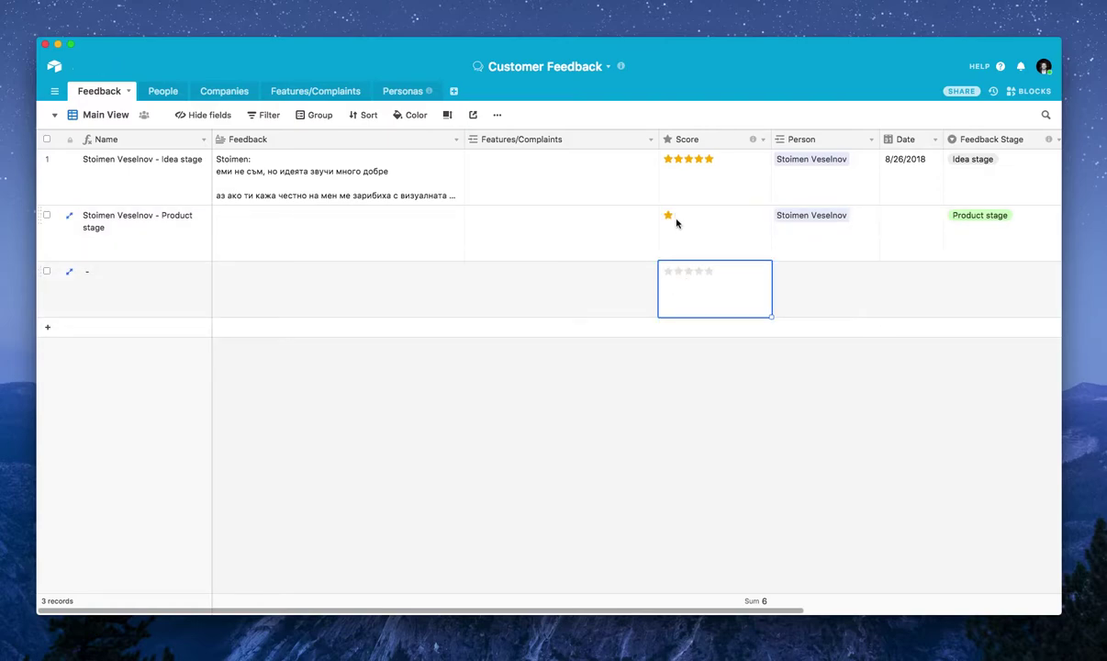
left_click(678, 244)
Examine the second Feedback record's Person, Date, Feedback Stage, Notes and Attachments fields, including the available stage options.
scroll(679, 244, "right", 5)
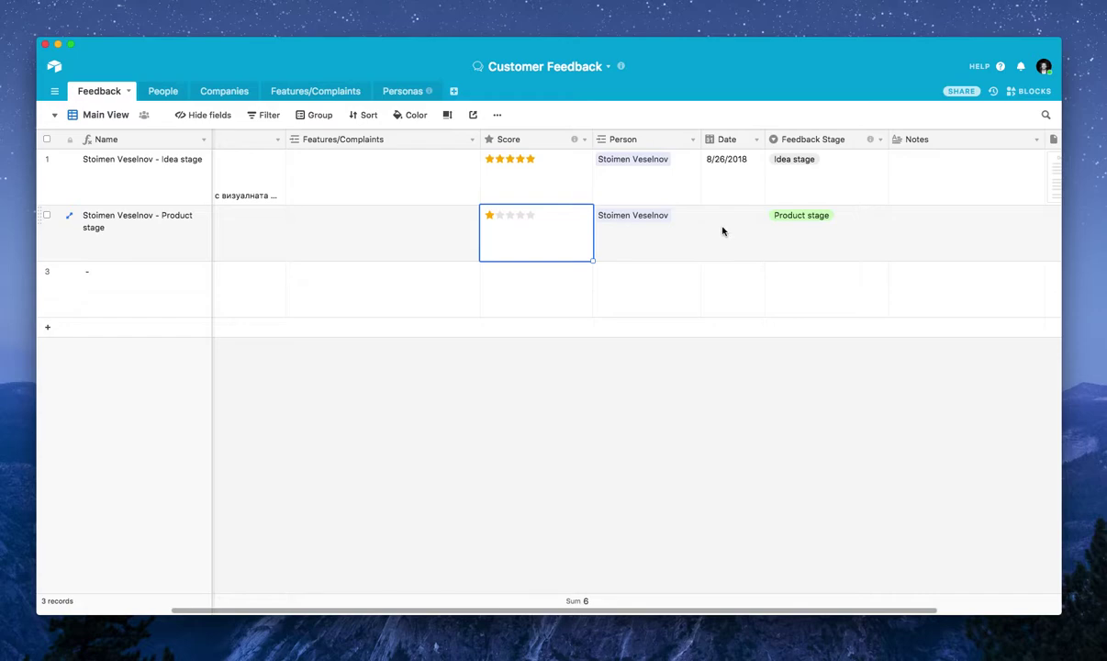
left_click(658, 235)
left_click(725, 234)
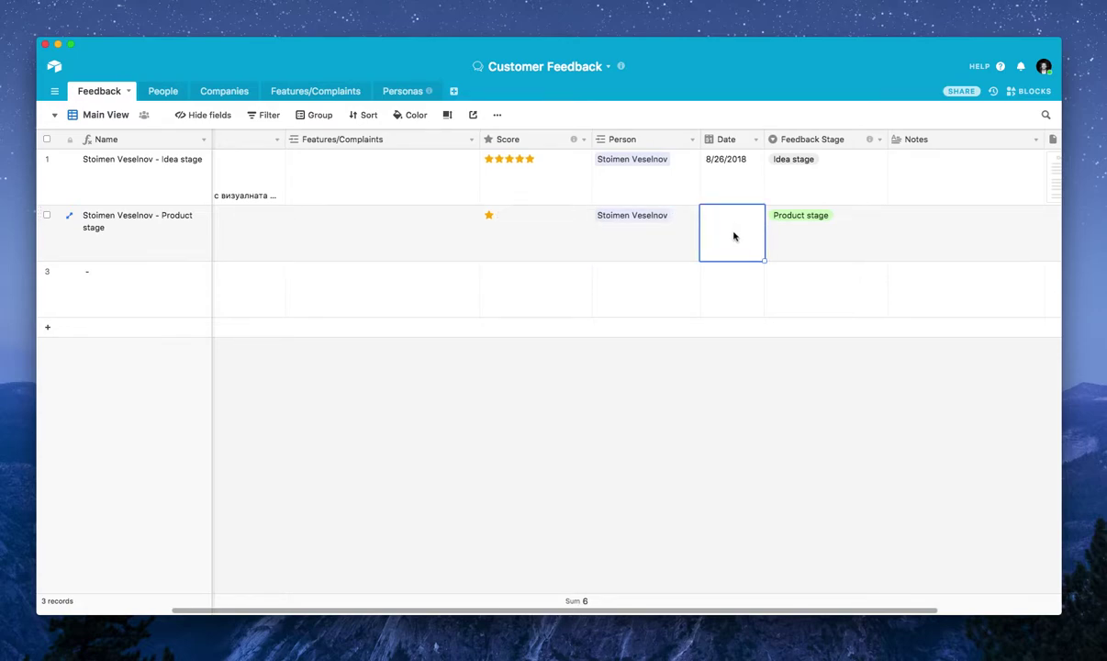
scroll(733, 237, "right", 2)
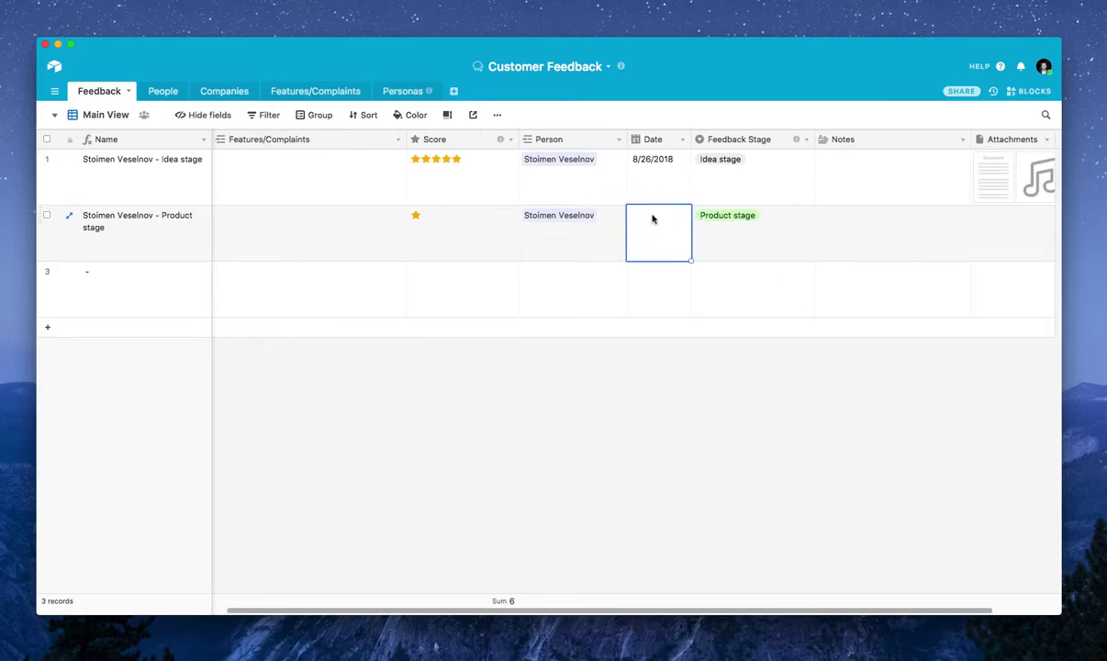
left_click(754, 228)
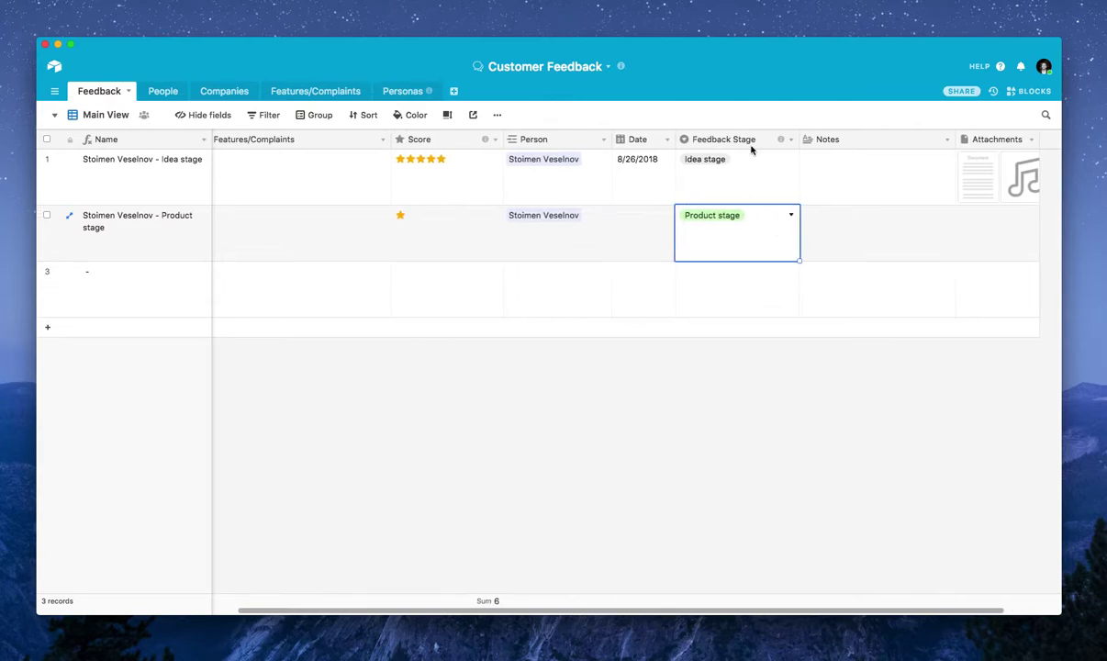
left_click(792, 216)
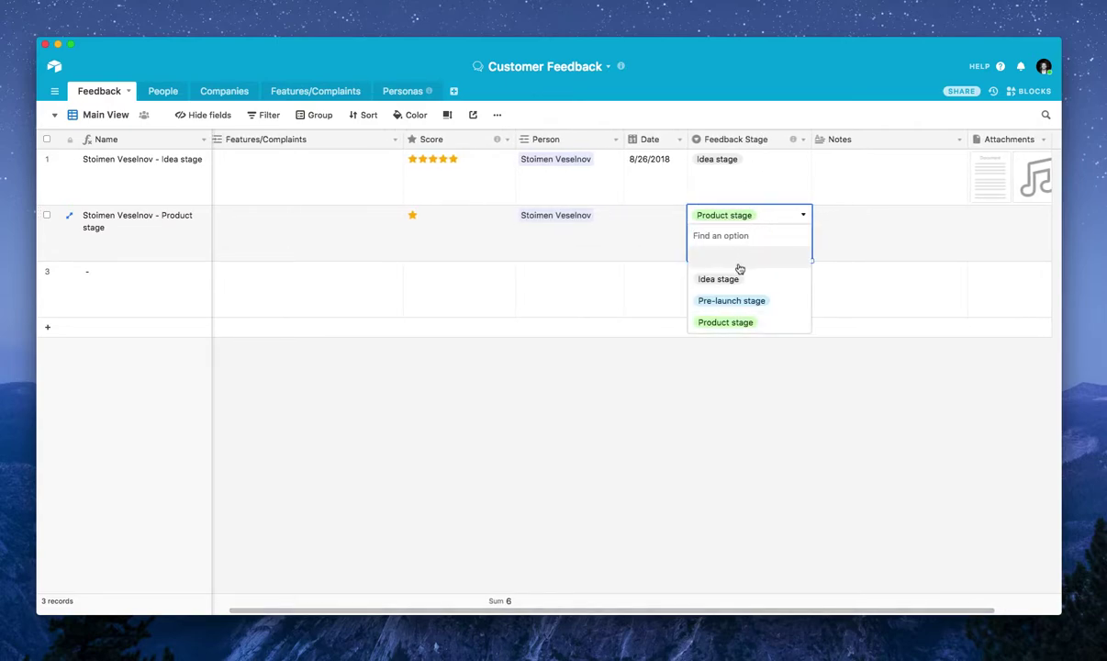
left_click(850, 225)
scroll(843, 225, "right", 3)
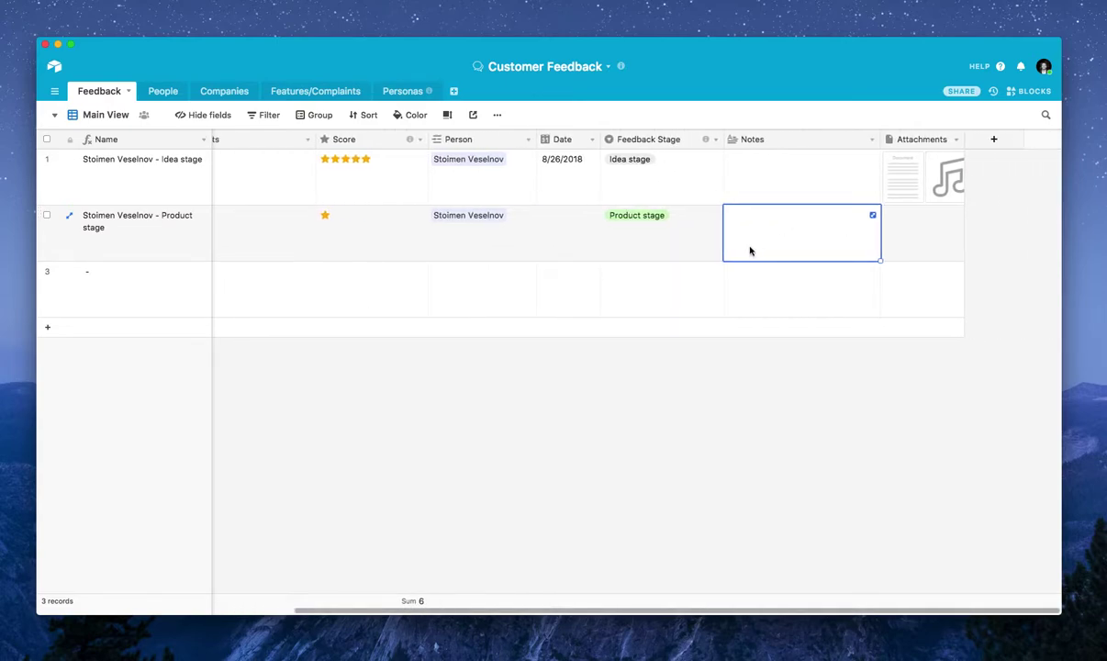
left_click(918, 237)
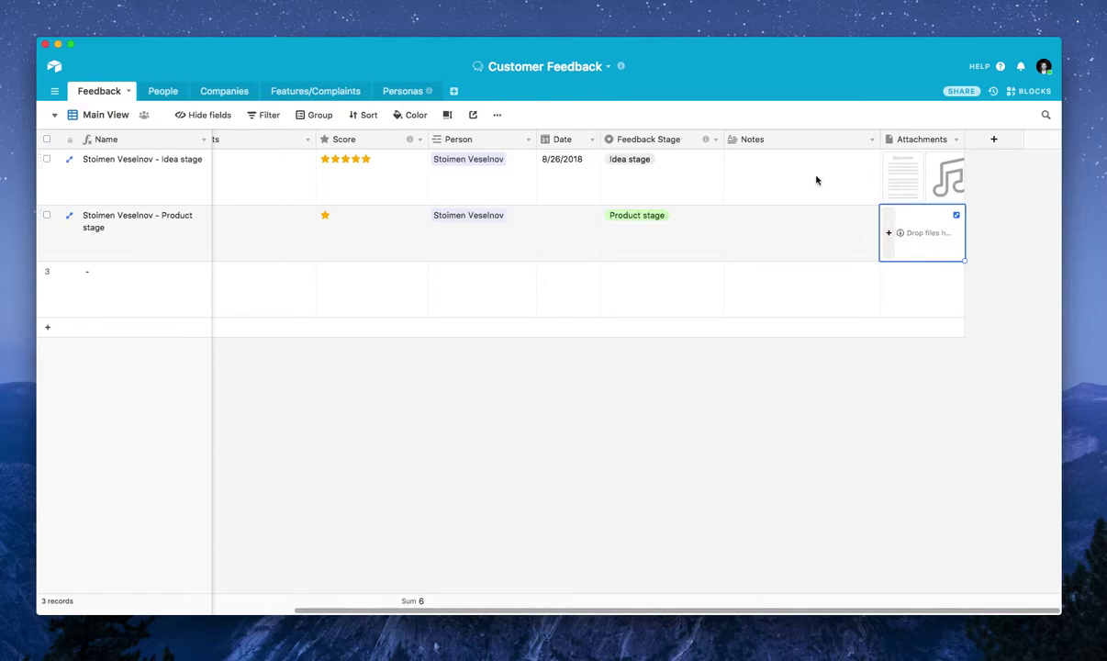
Expand the first Feedback record and look through its attached call recordings and chat screenshots.
left_click(872, 166)
left_click(71, 162)
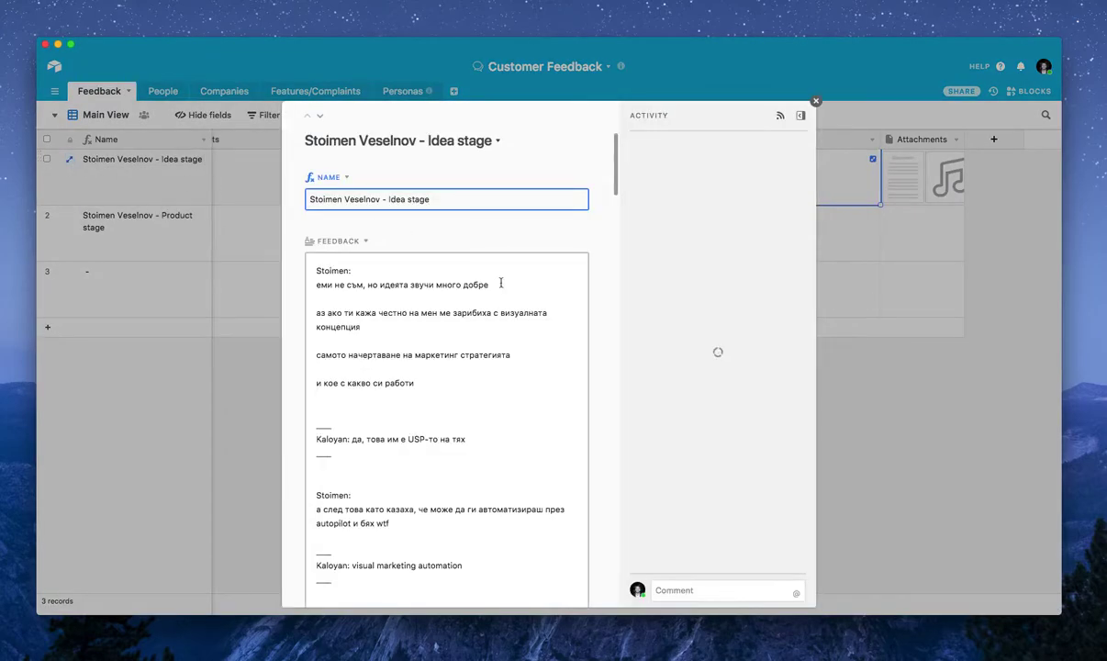
scroll(450, 220, "down", 15)
scroll(450, 220, "up", 5)
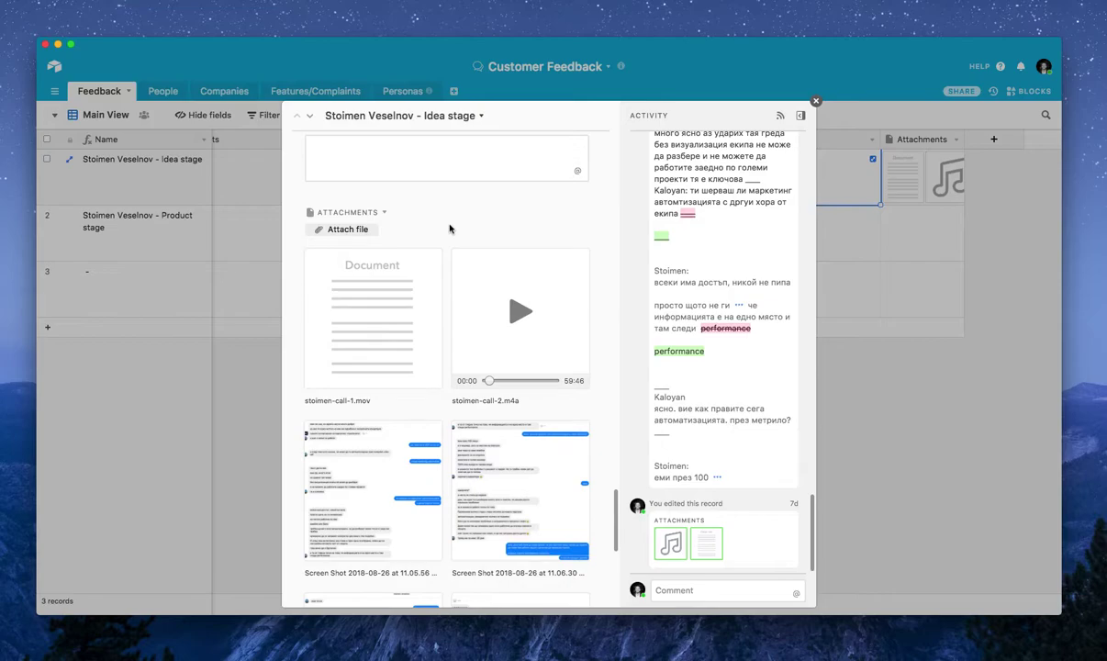
scroll(518, 298, "down", 1)
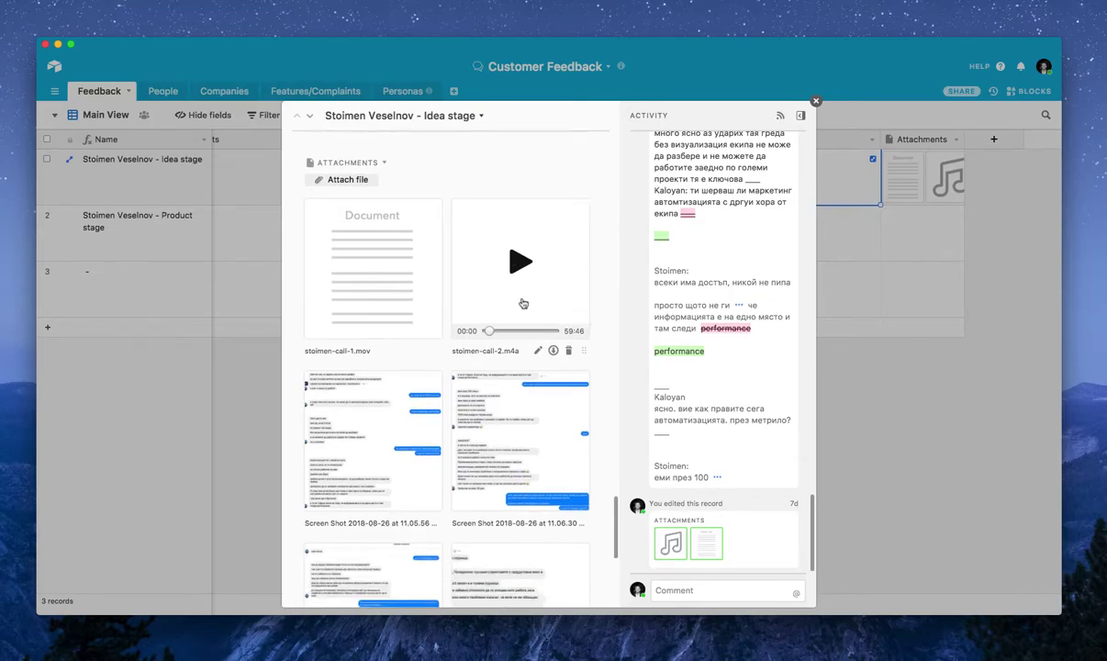
scroll(523, 304, "down", 7)
scroll(514, 304, "up", 8)
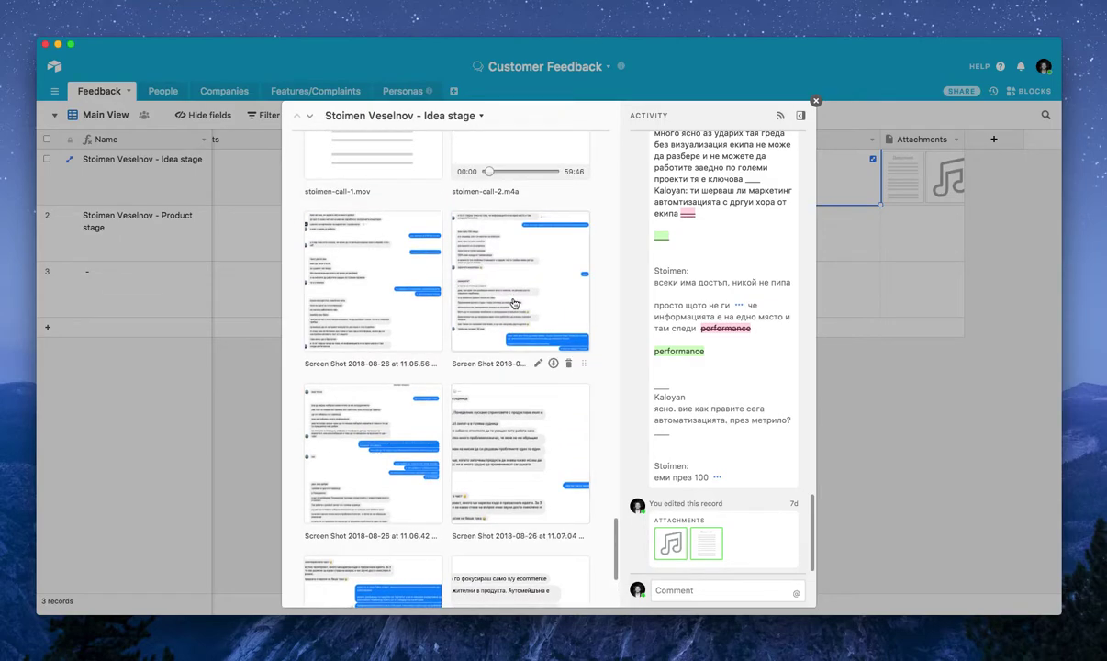
scroll(377, 408, "down", 4)
scroll(515, 312, "down", 4)
scroll(518, 307, "up", 5)
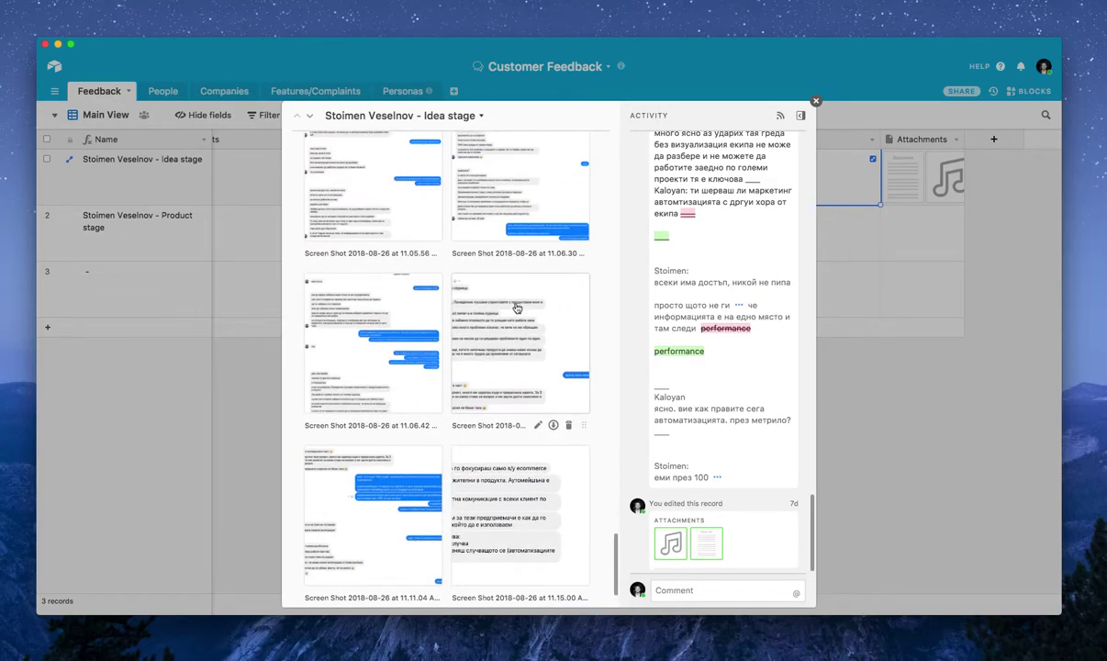
scroll(514, 307, "up", 3)
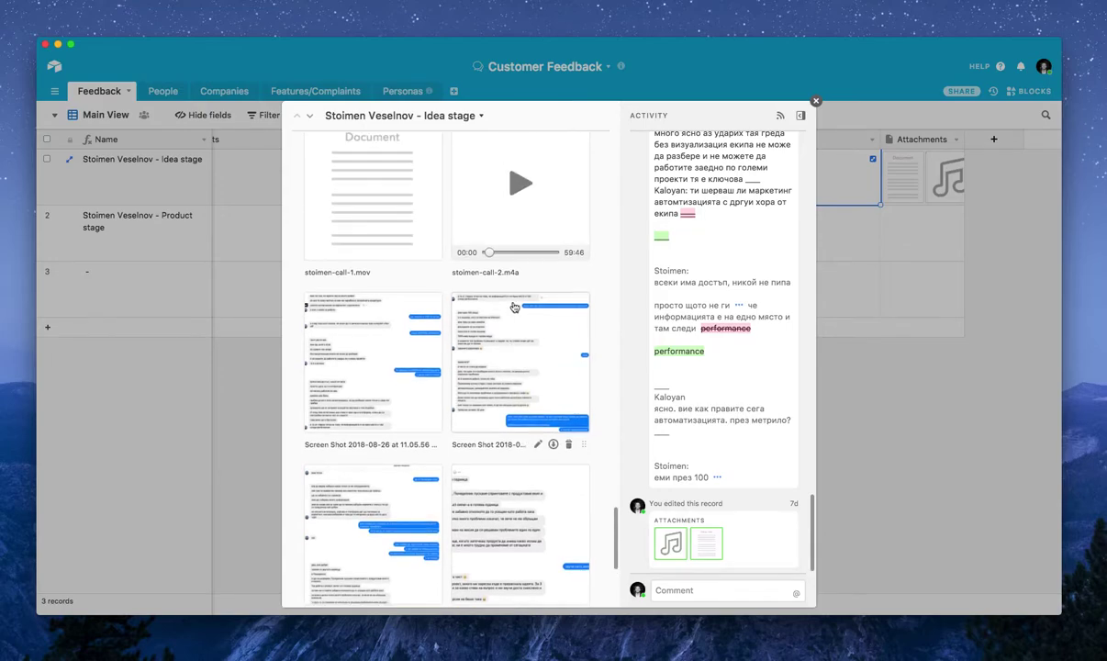
Play the beginning of the attached .m4a call recording and pause it.
left_click(524, 308)
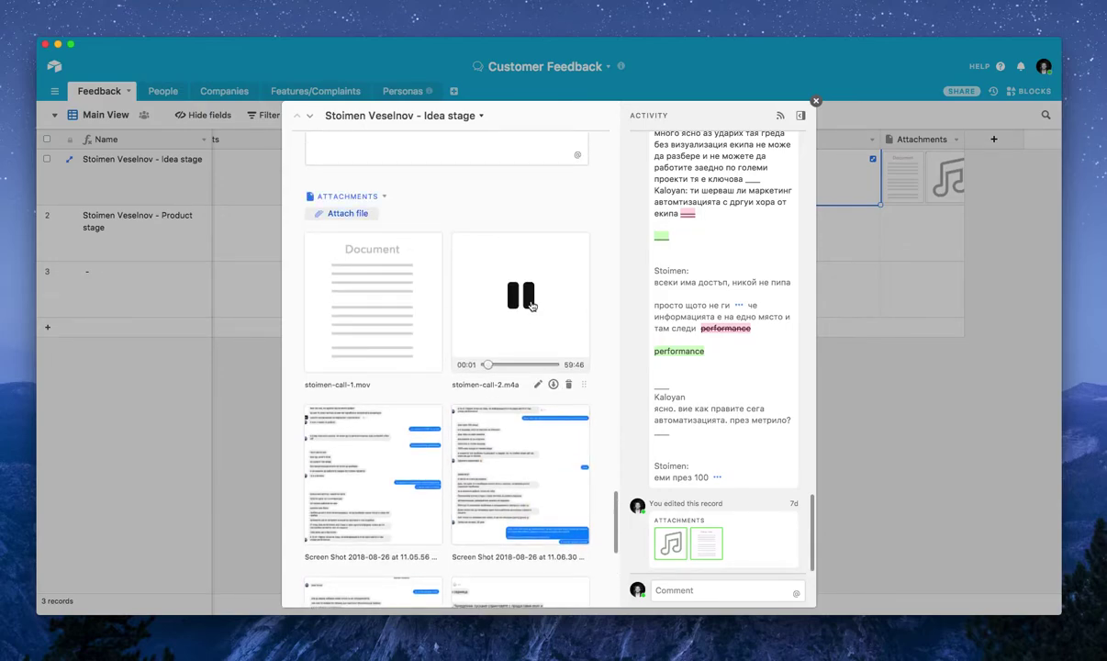
left_click(524, 309)
scroll(479, 304, "up", 5)
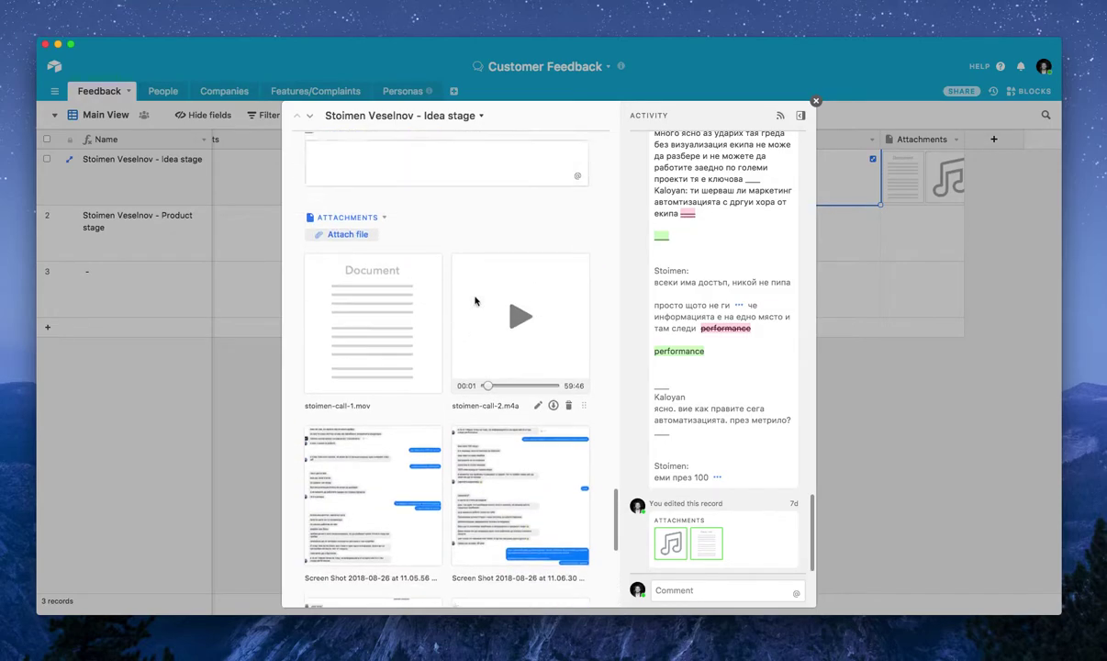
Open the record's attachment file chooser, switch to Finder and view MacDropAny's cloud folder sync window from the Applications folder.
left_click(359, 290)
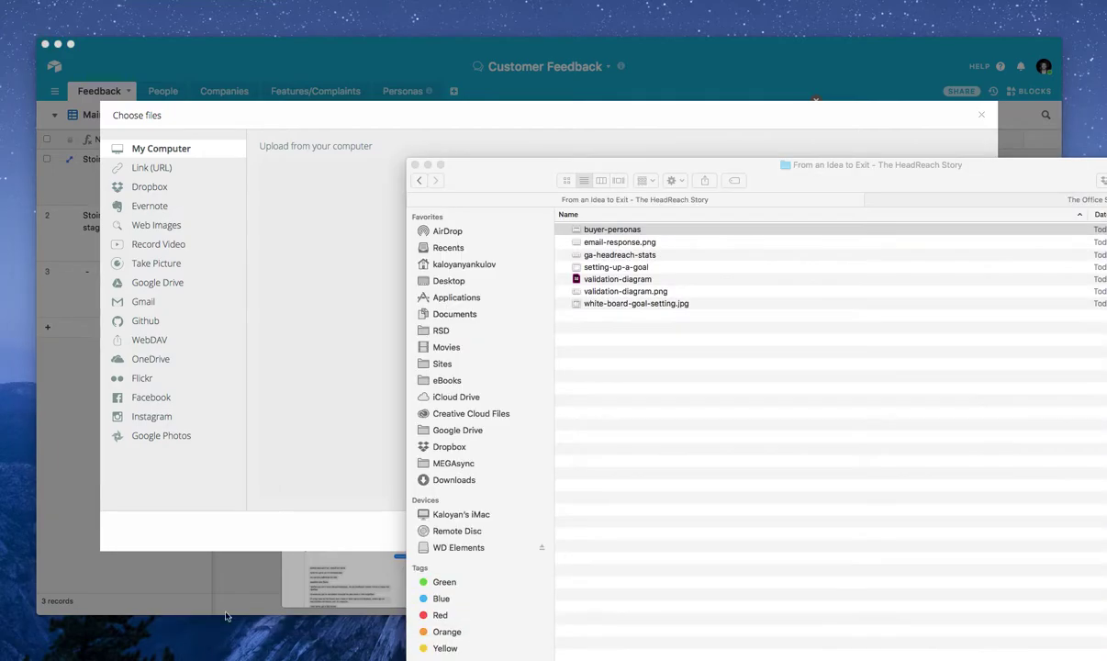
left_click_drag(592, 163, 366, 144)
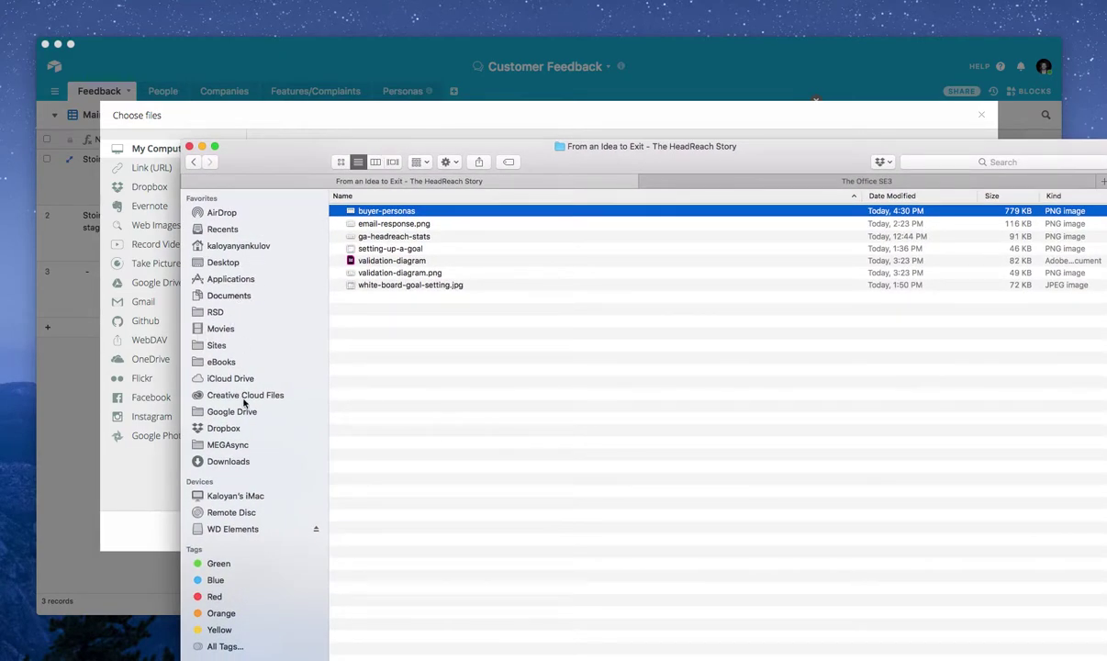
left_click(221, 275)
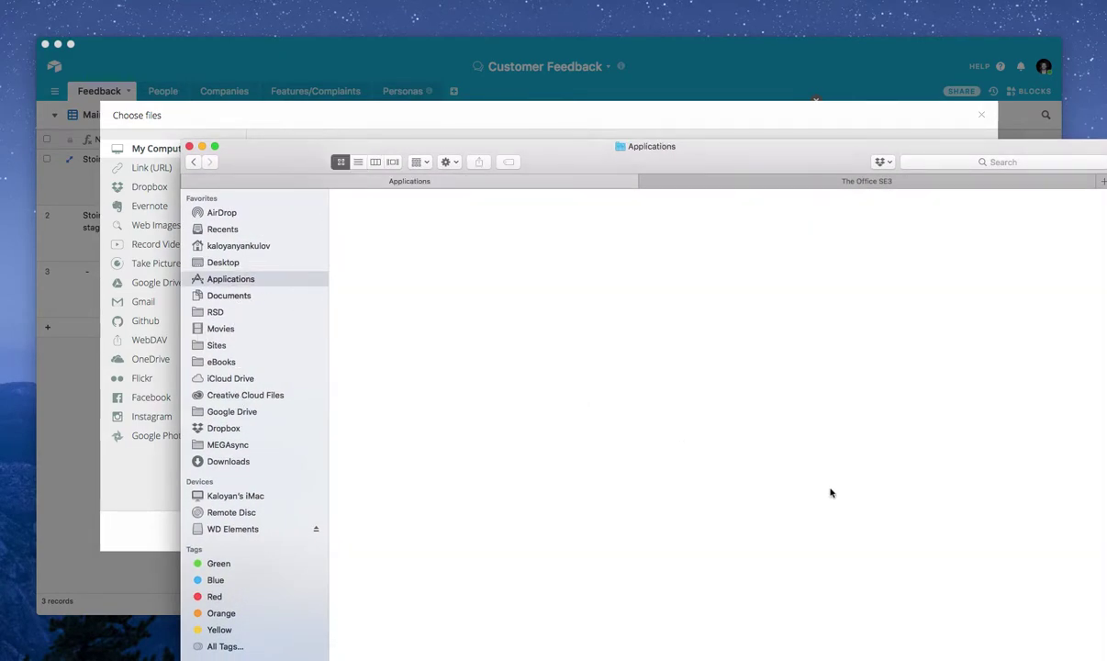
scroll(840, 495, "down", 2)
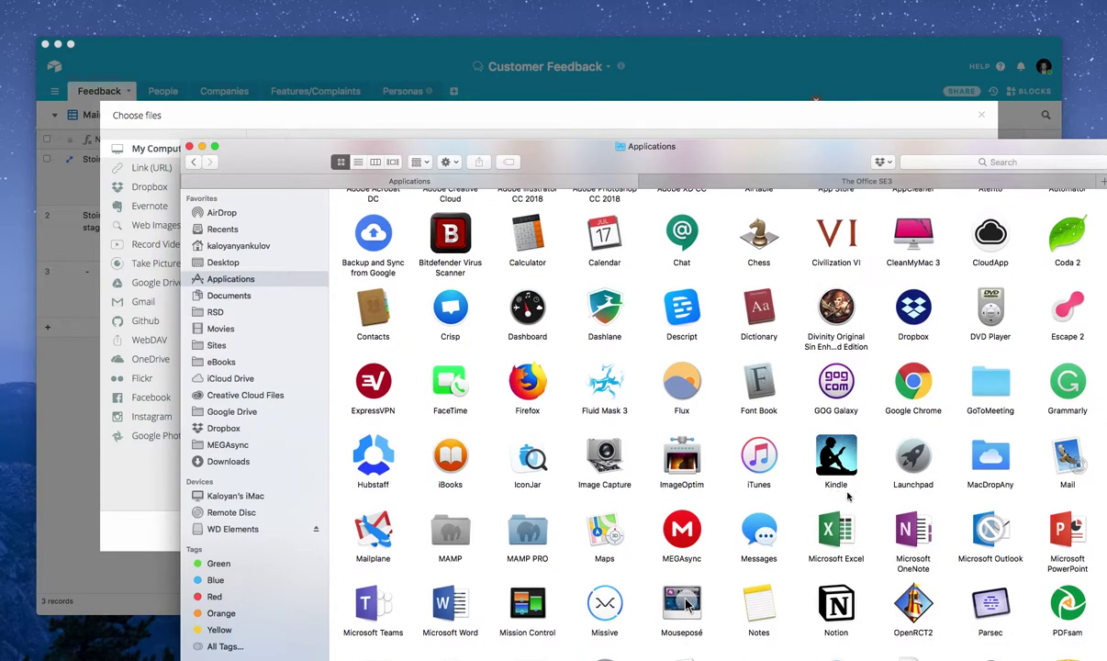
double_click(1000, 456)
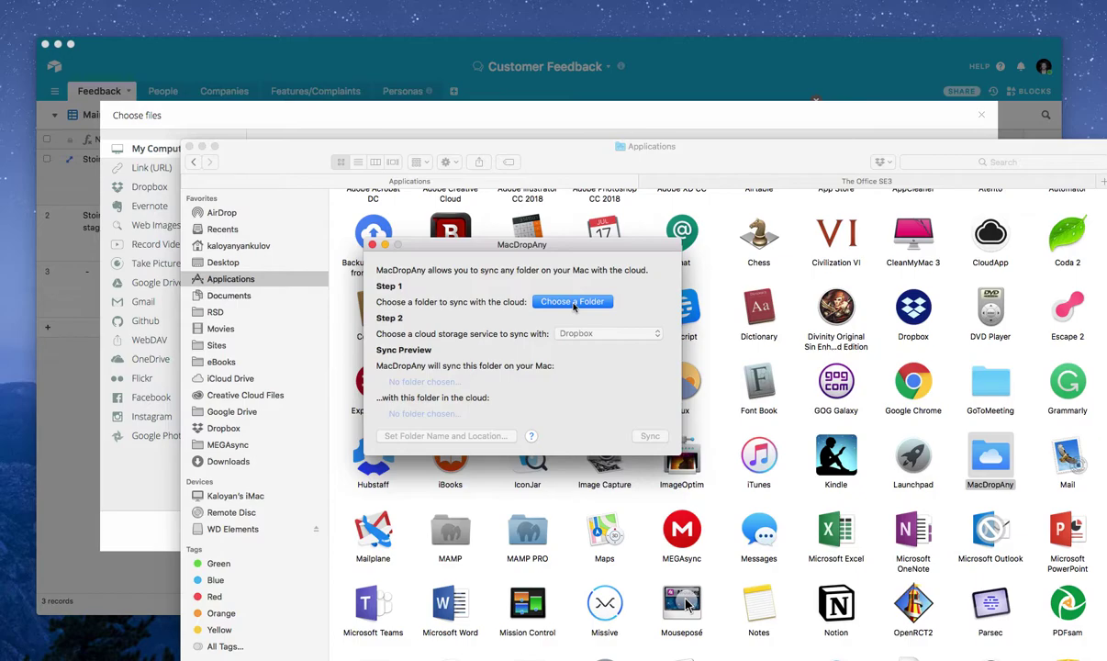
left_click(371, 245)
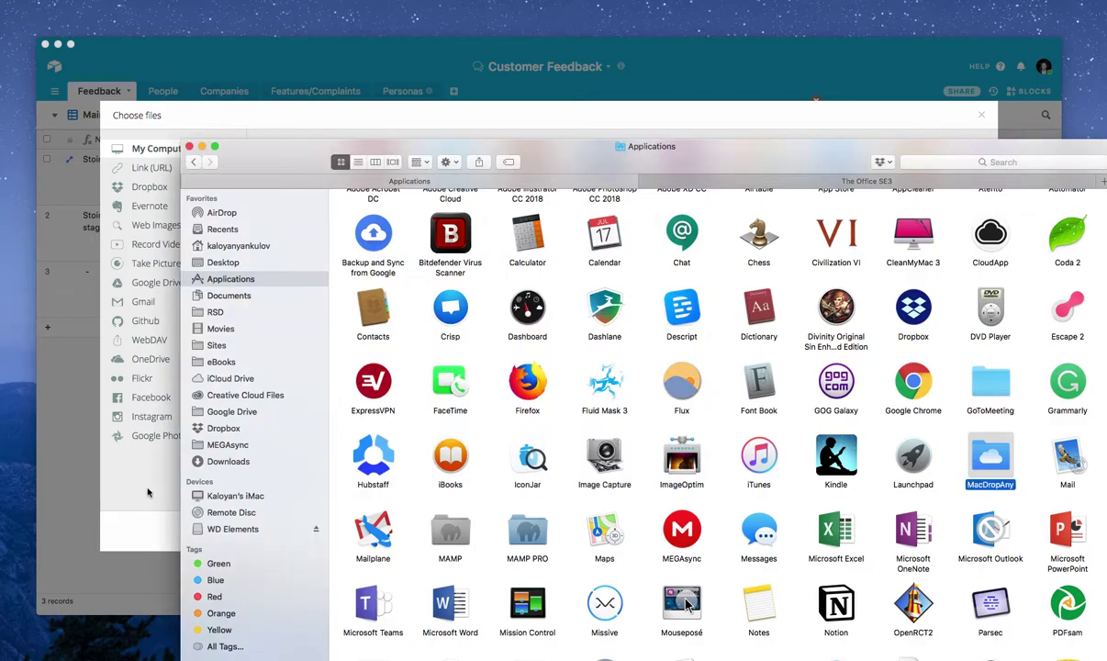
key("Escape")
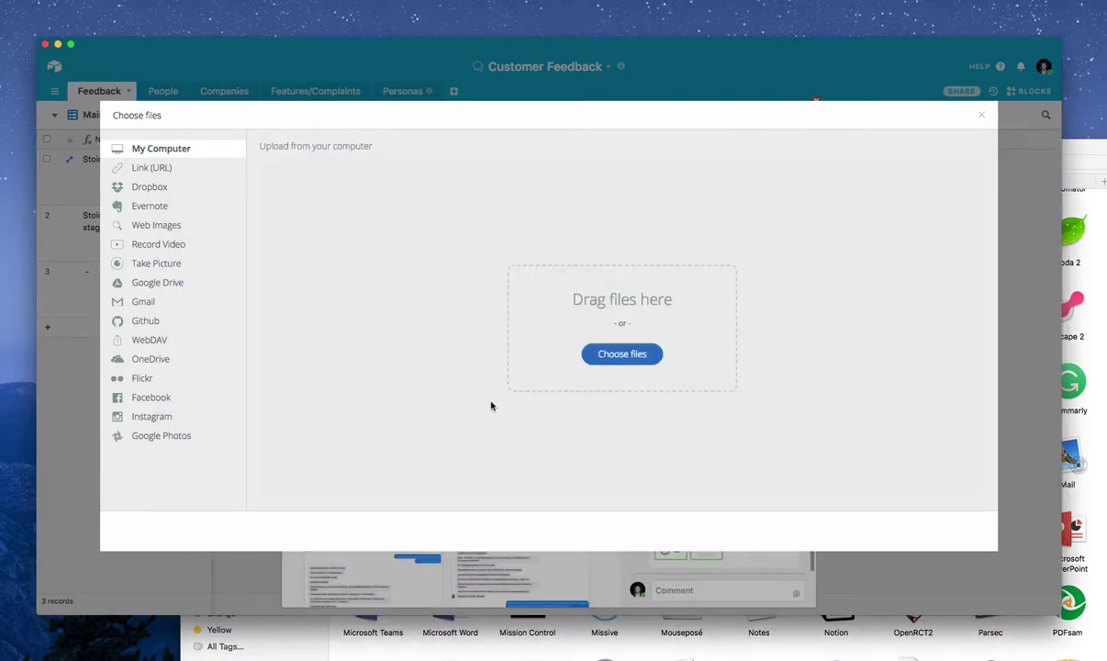
View the Dropbox sign-in window for uploading attachments, and close it and the file chooser without connecting.
left_click(154, 187)
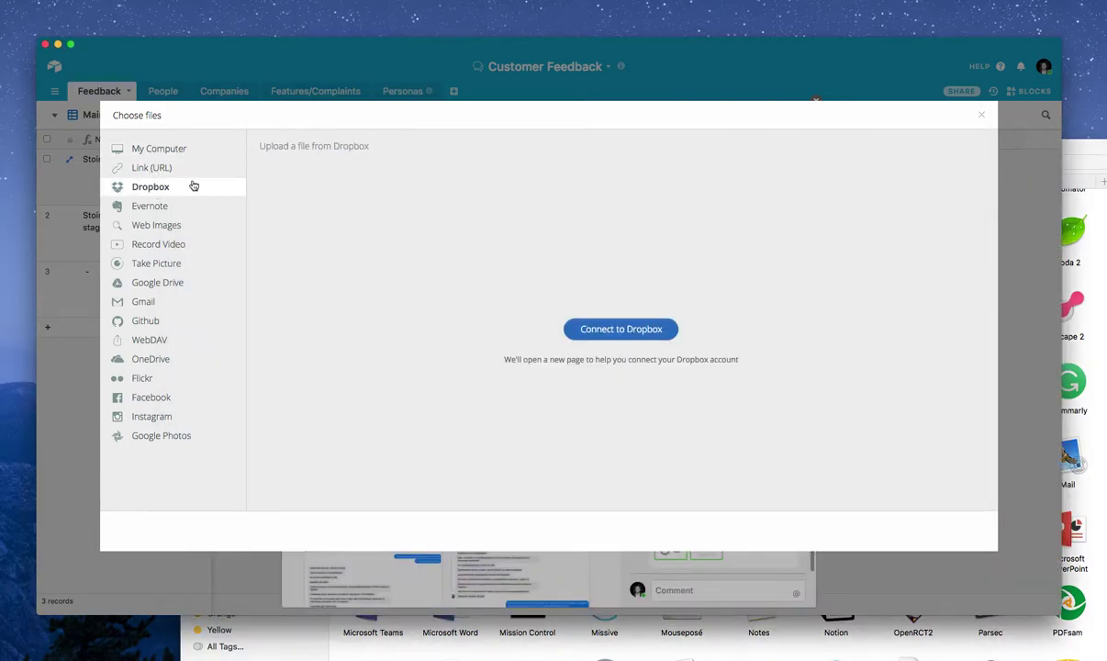
left_click(620, 335)
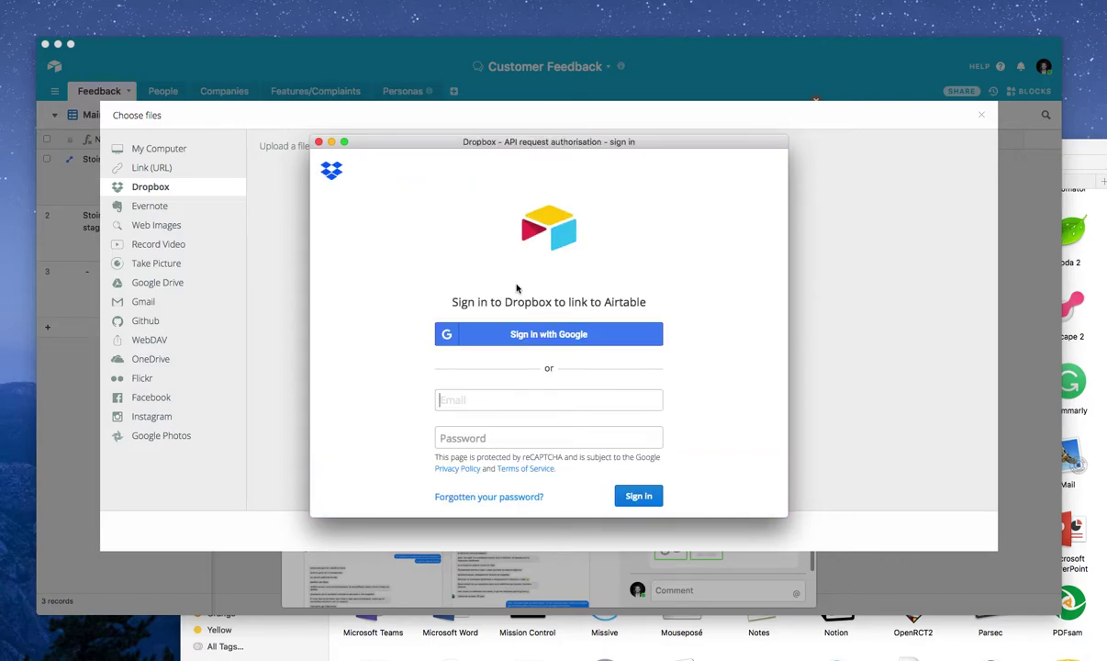
scroll(550, 395, "down", 2)
scroll(348, 225, "up", 2)
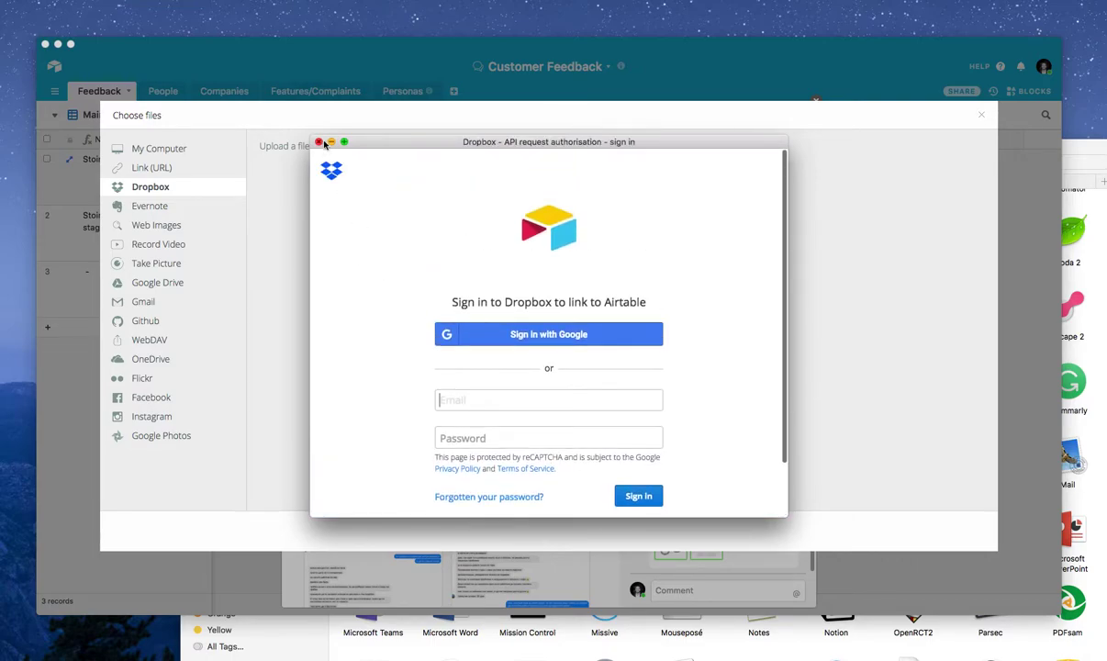
left_click(319, 141)
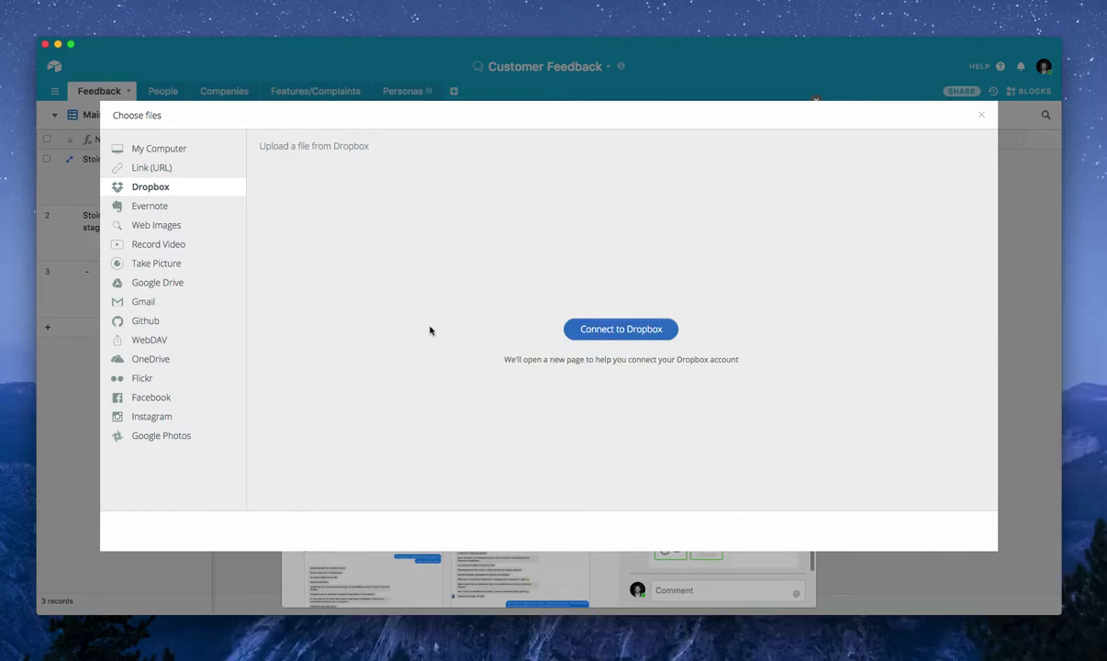
left_click(981, 115)
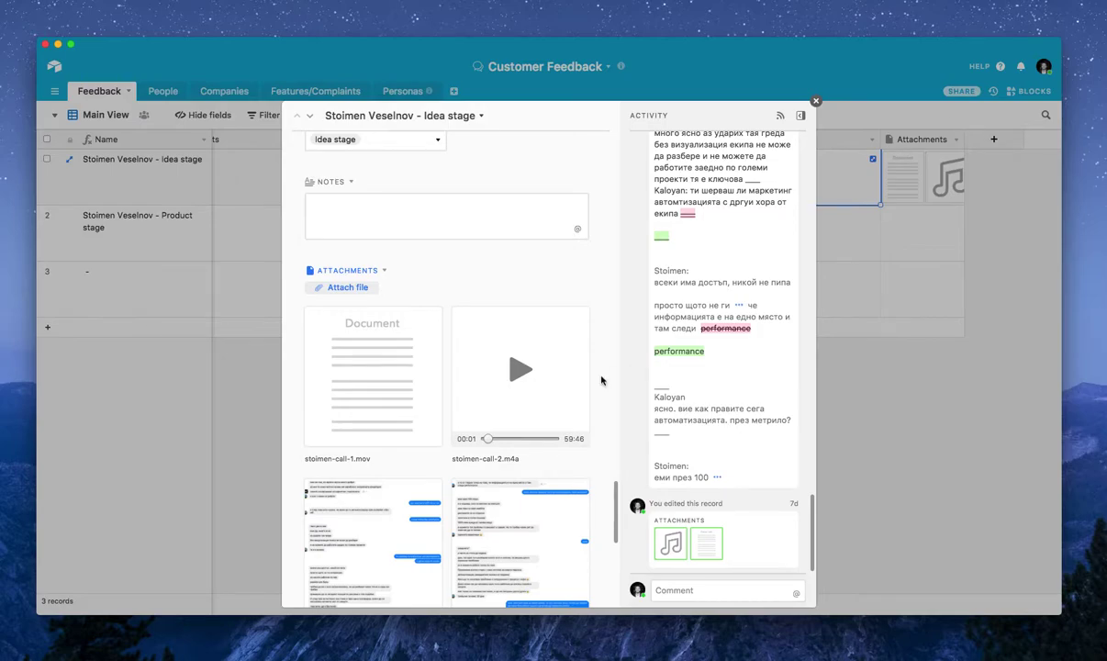
Look over the remaining chat screenshots attached to the first feedback record and close the expanded record.
scroll(606, 384, "down", 5)
left_click(951, 428)
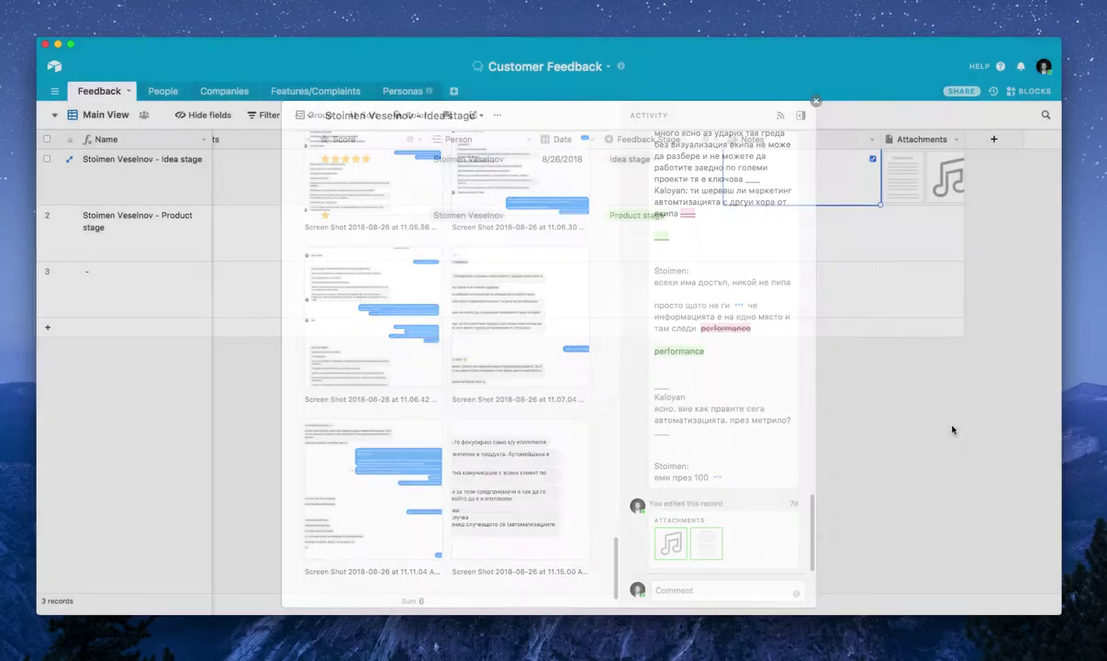
scroll(767, 231, "left", 7)
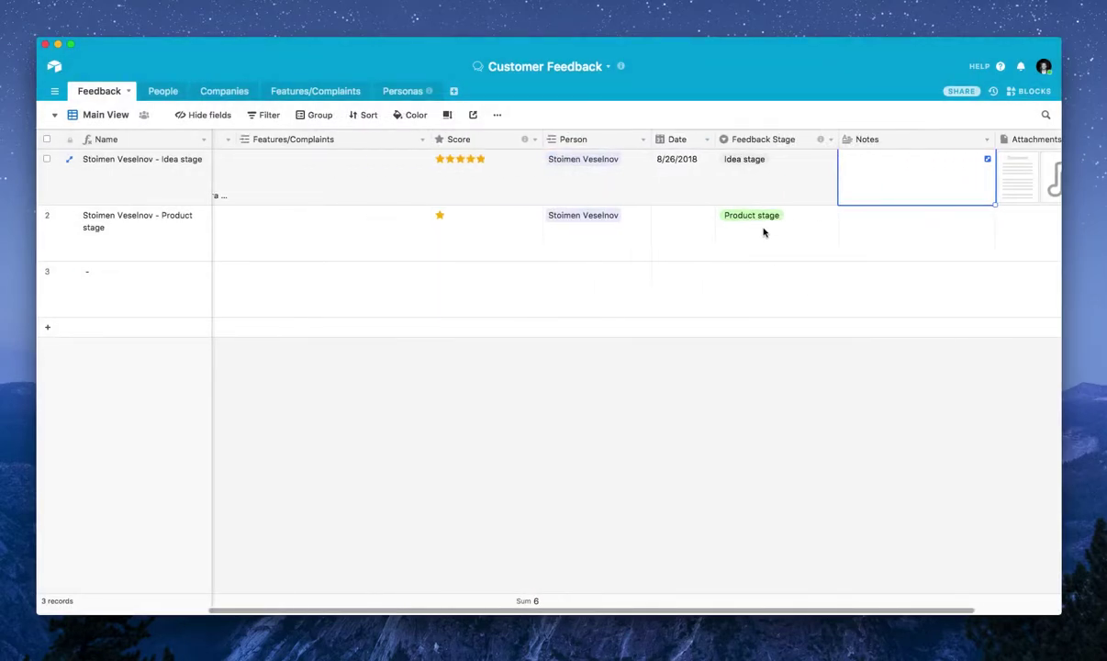
Compare the names, scores, linked person and feedback stages of the first two feedback records.
left_click(125, 170)
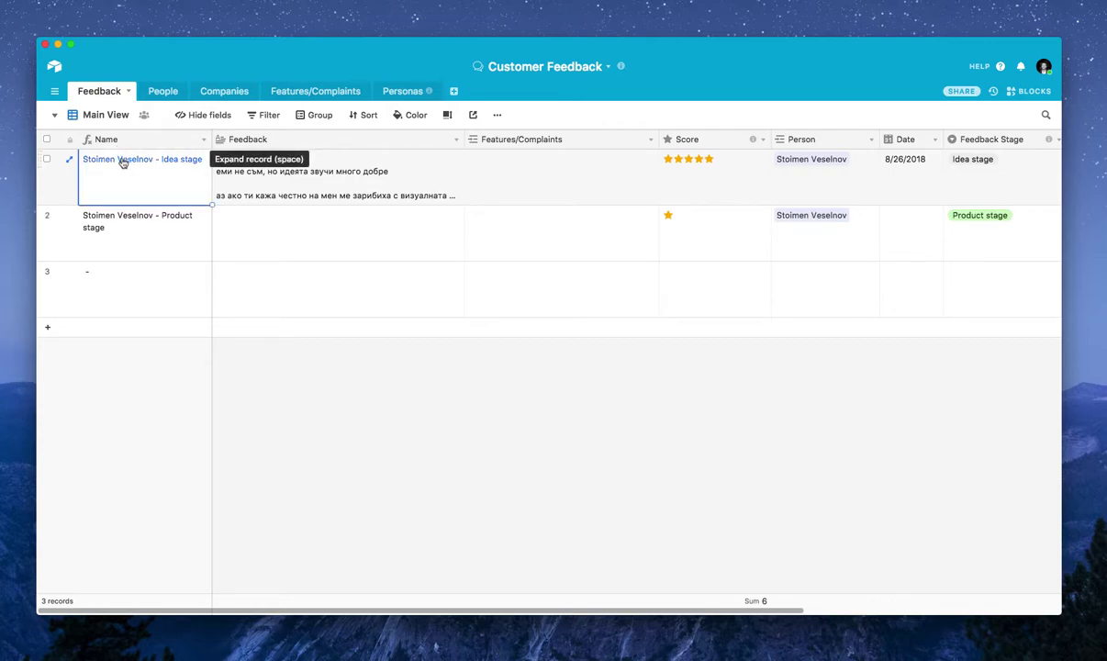
left_click(135, 221)
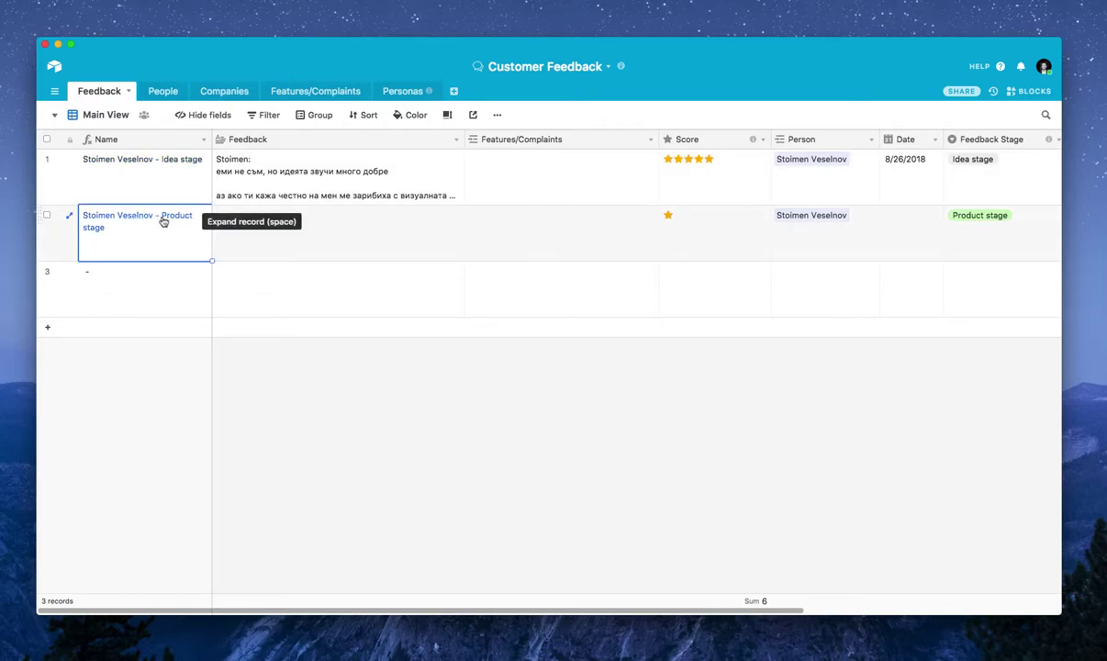
left_click(166, 173)
scroll(704, 223, "right", 3)
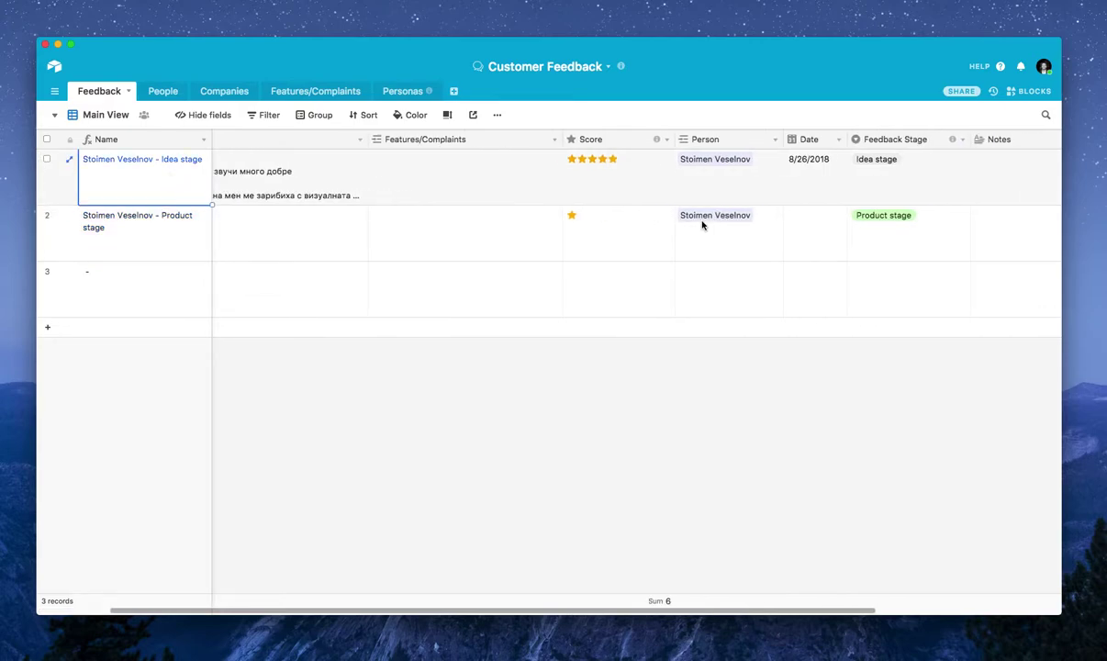
scroll(704, 222, "right", 1)
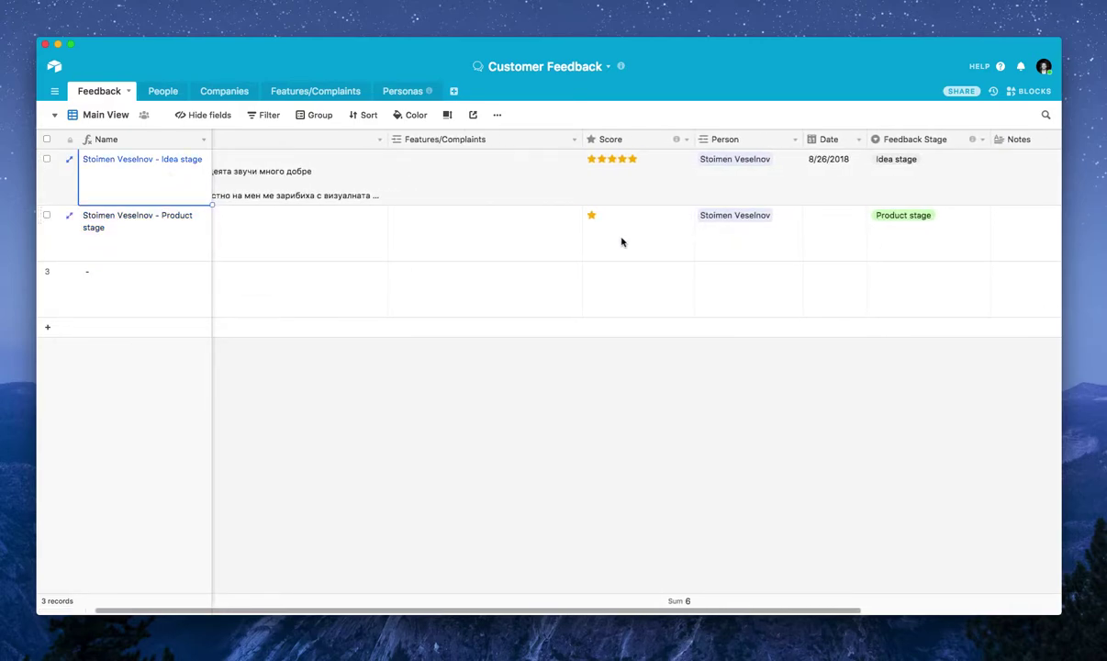
left_click(732, 240)
left_click(908, 228)
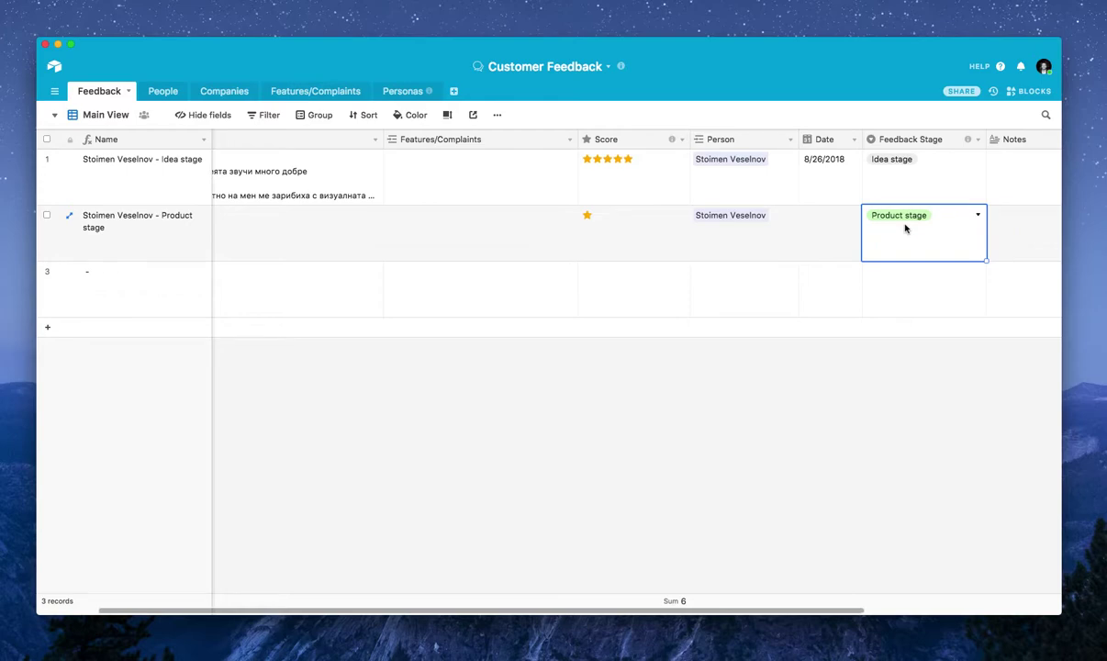
left_click(109, 235)
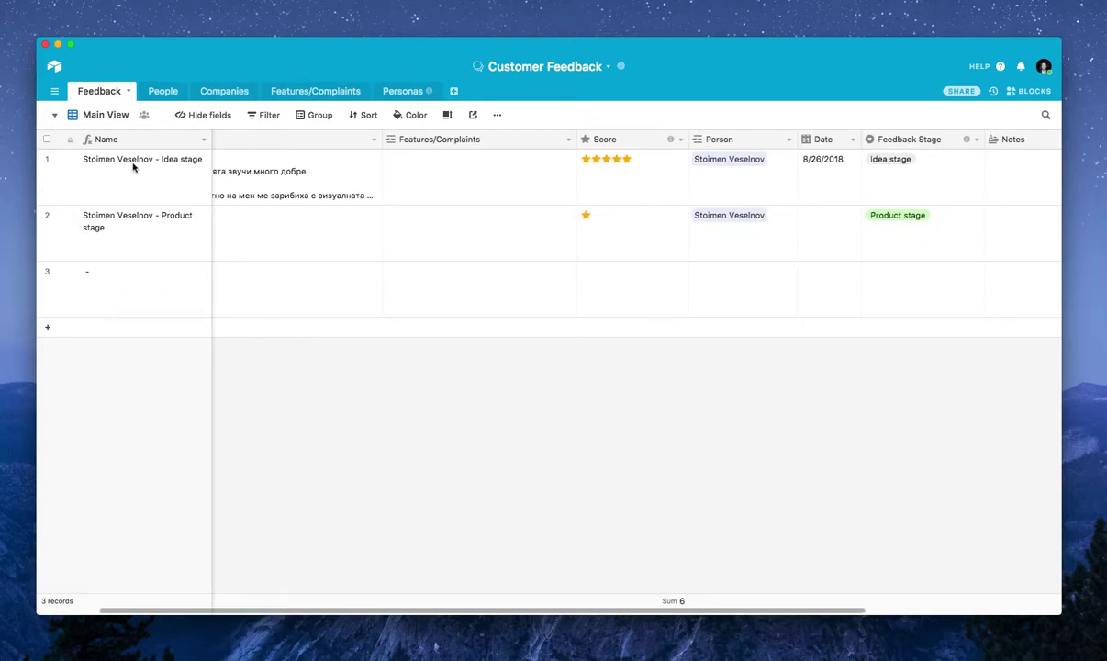
left_click(140, 173)
left_click(138, 240)
left_click(141, 182)
left_click(138, 248)
left_click(146, 186)
scroll(151, 194, "left", 3)
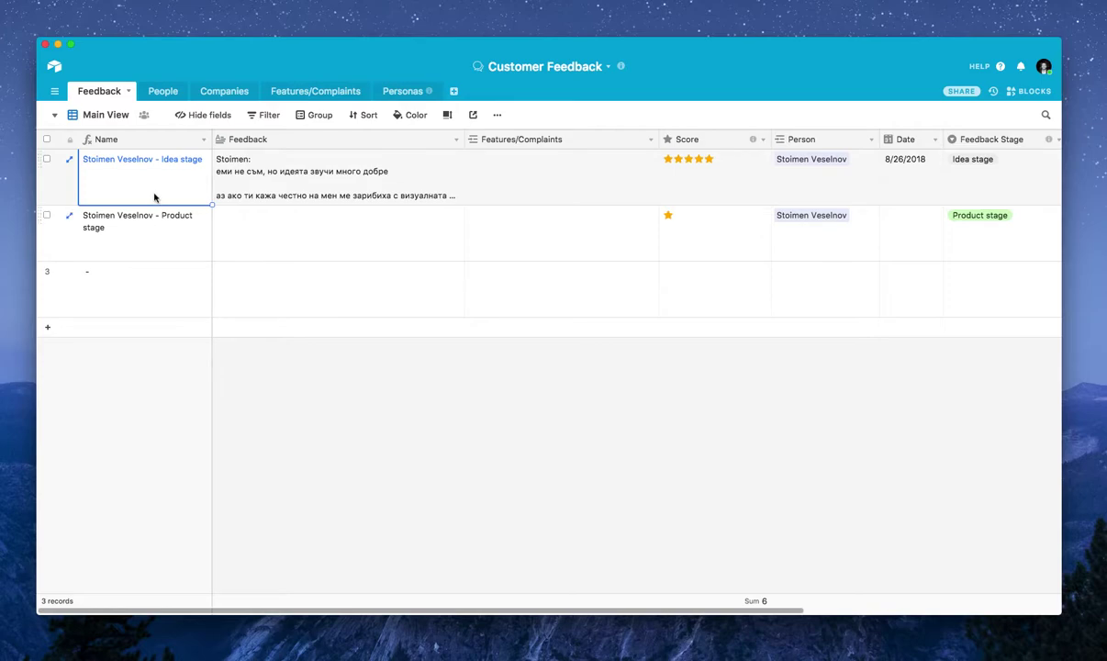
left_click(559, 240)
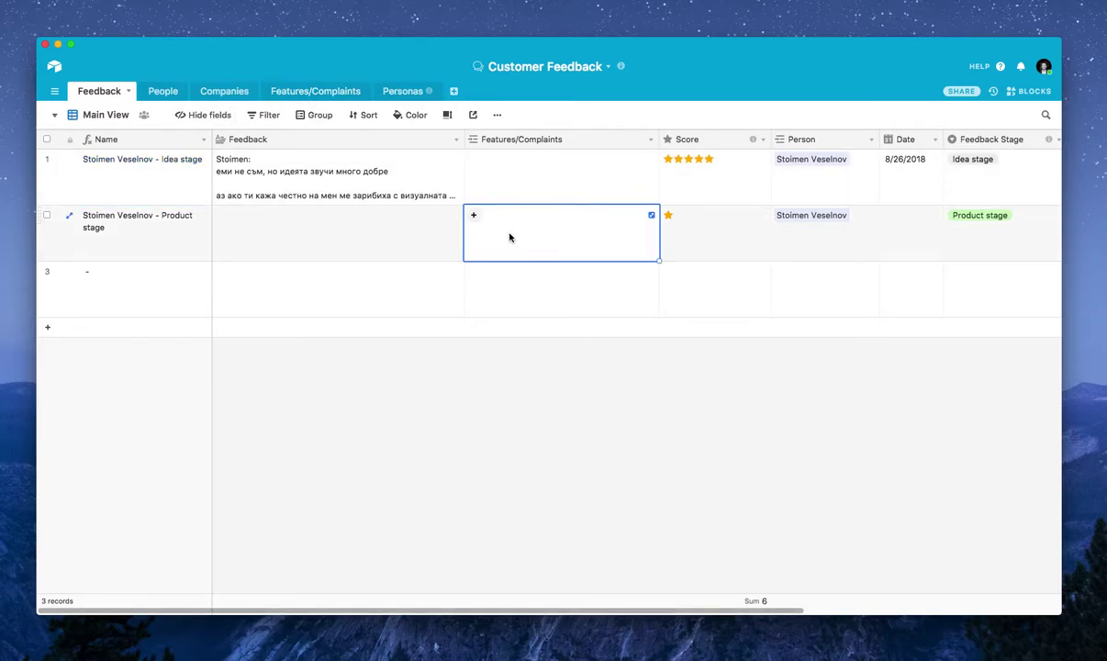
left_click(475, 216)
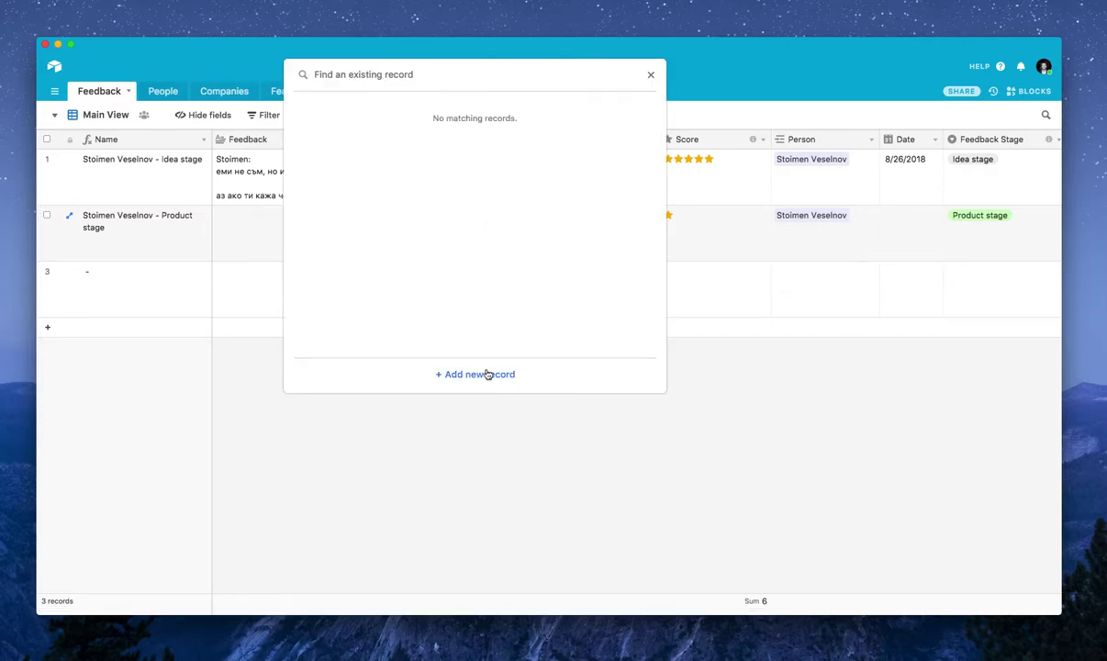
left_click(650, 78)
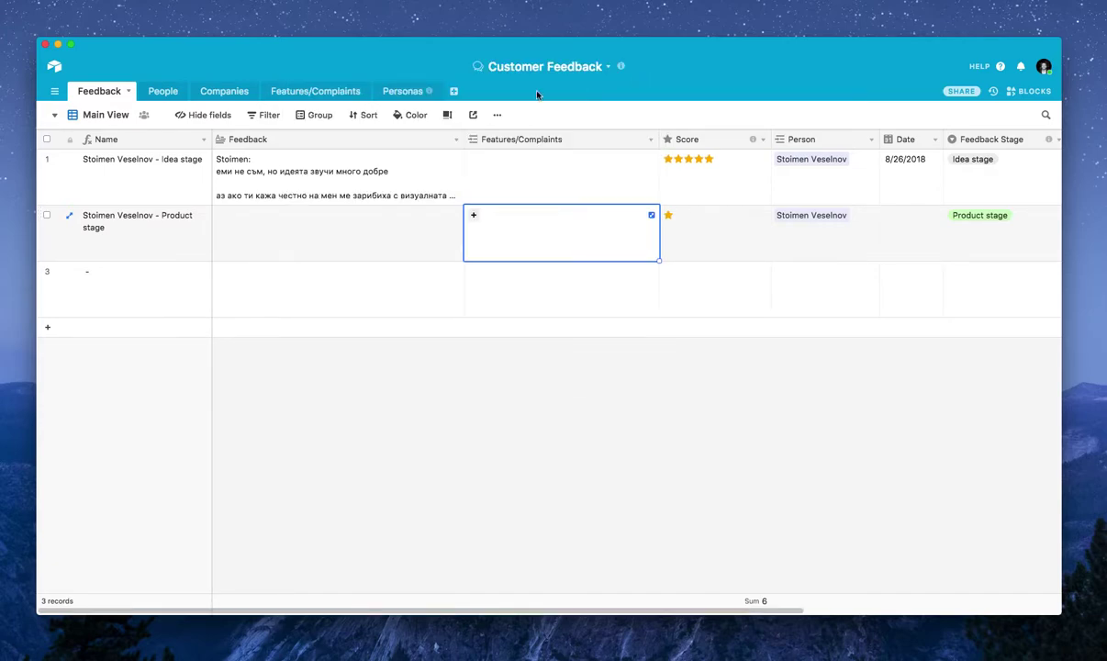
Widen the Feedbacks # field in the Features/Complaints table so its full name fits.
left_click(322, 93)
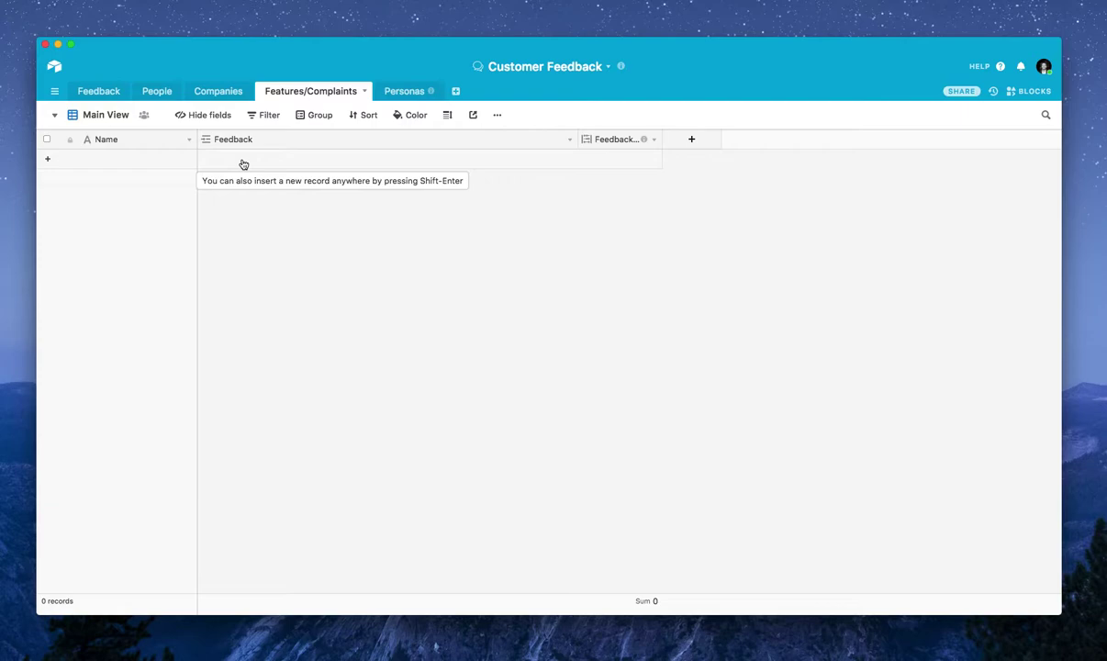
left_click_drag(663, 140, 709, 139)
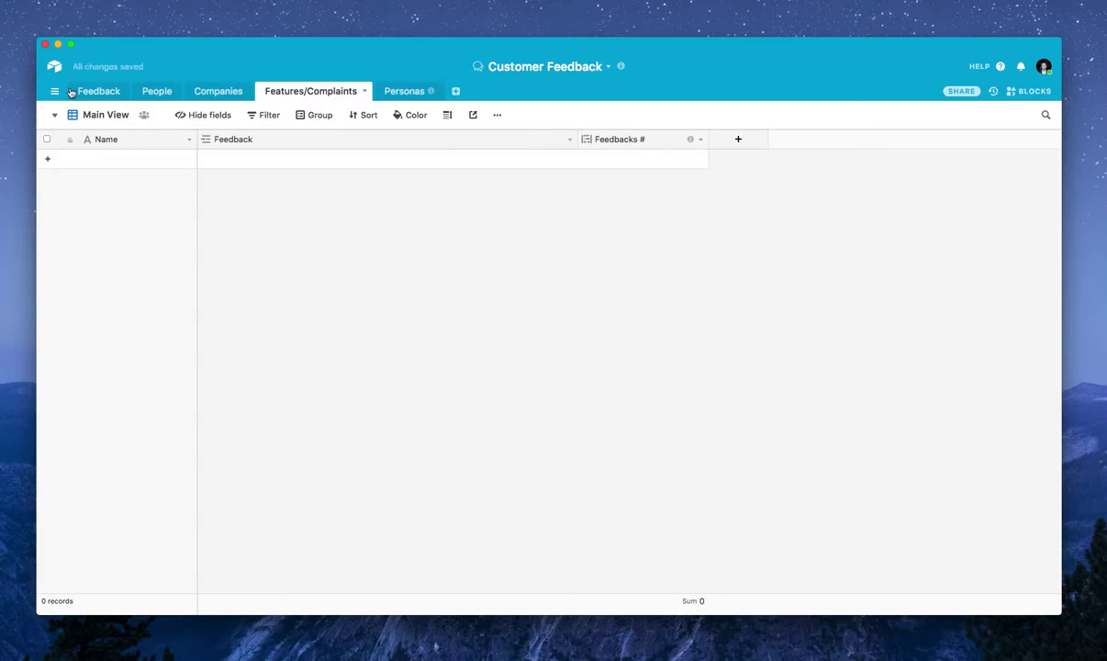
Link a new Features/Complaints record named "Feature 1" to the Product stage feedback in the Feedback table.
left_click(71, 93)
left_click(569, 225)
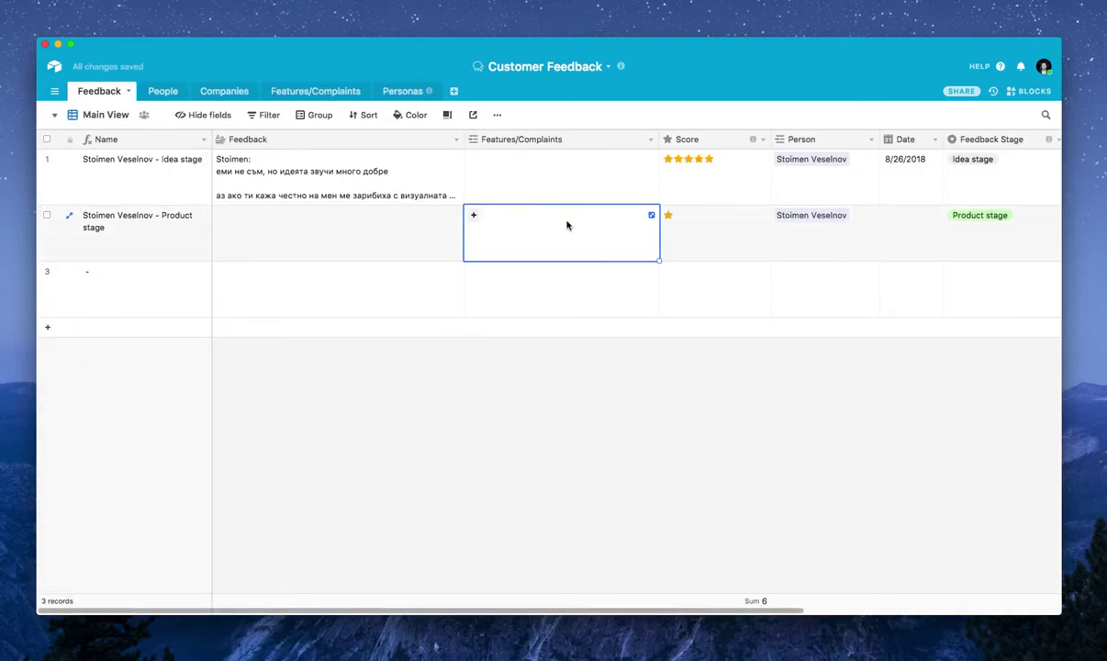
left_click(476, 217)
left_click(456, 384)
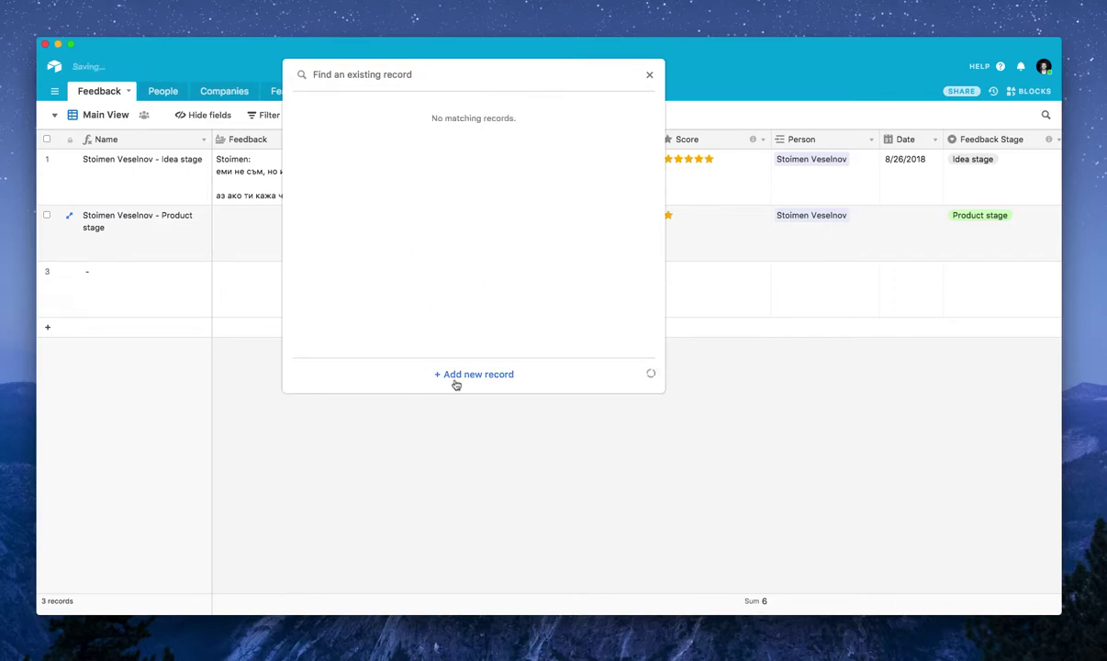
type("Feature 1")
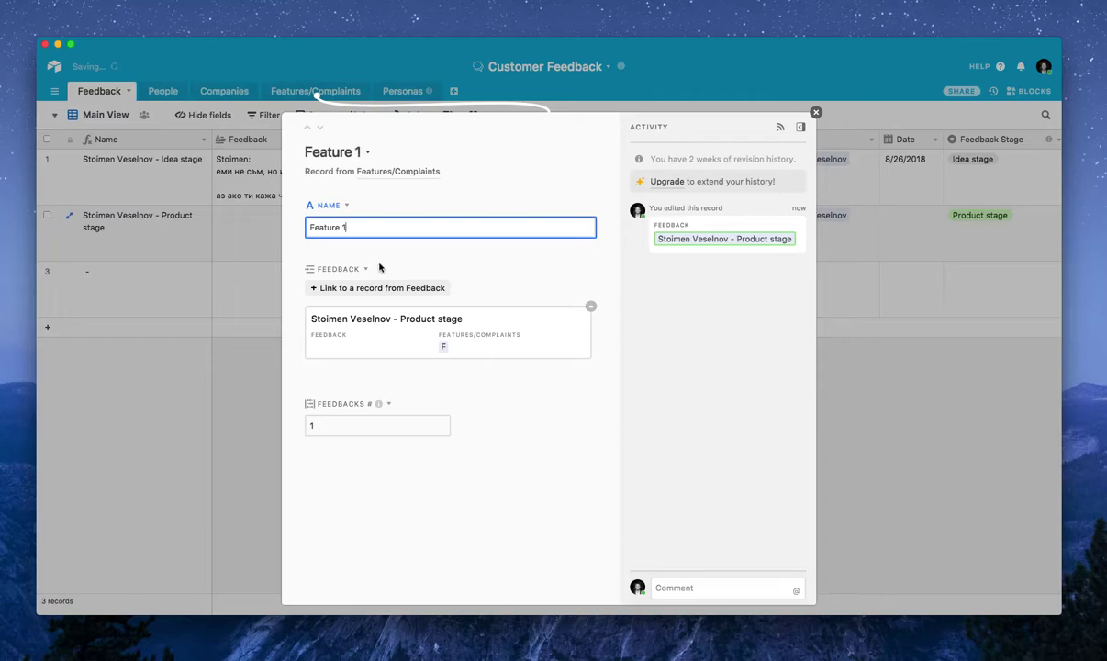
left_click(816, 113)
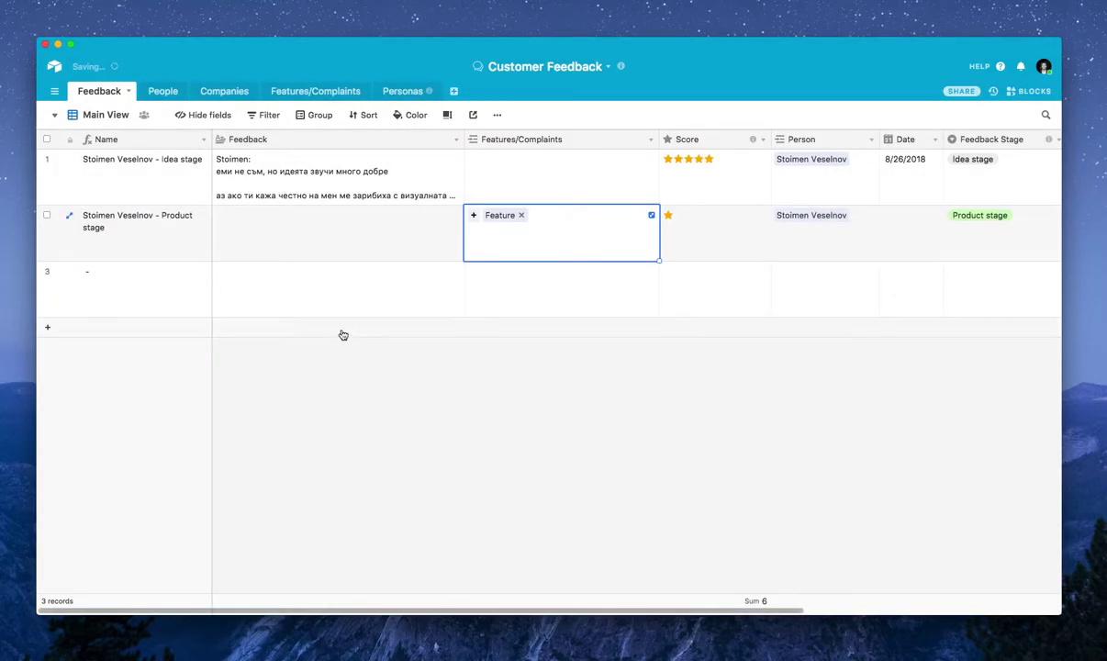
Link a new person record to the third feedback record, entering the person's first name.
left_click(181, 298)
left_click(531, 285)
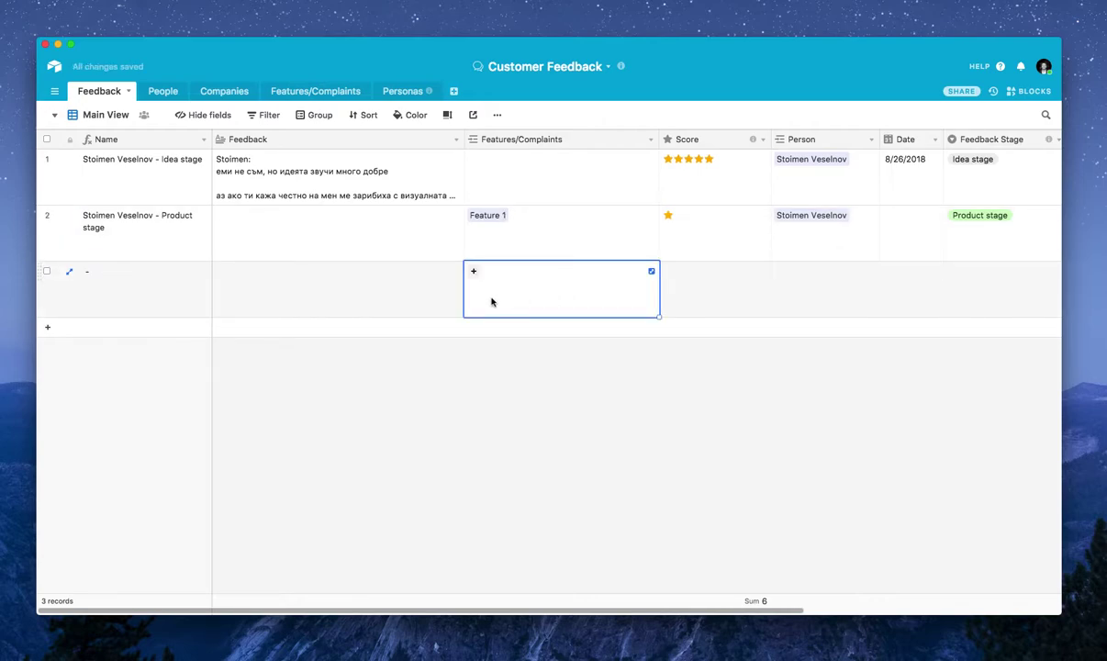
left_click(367, 295)
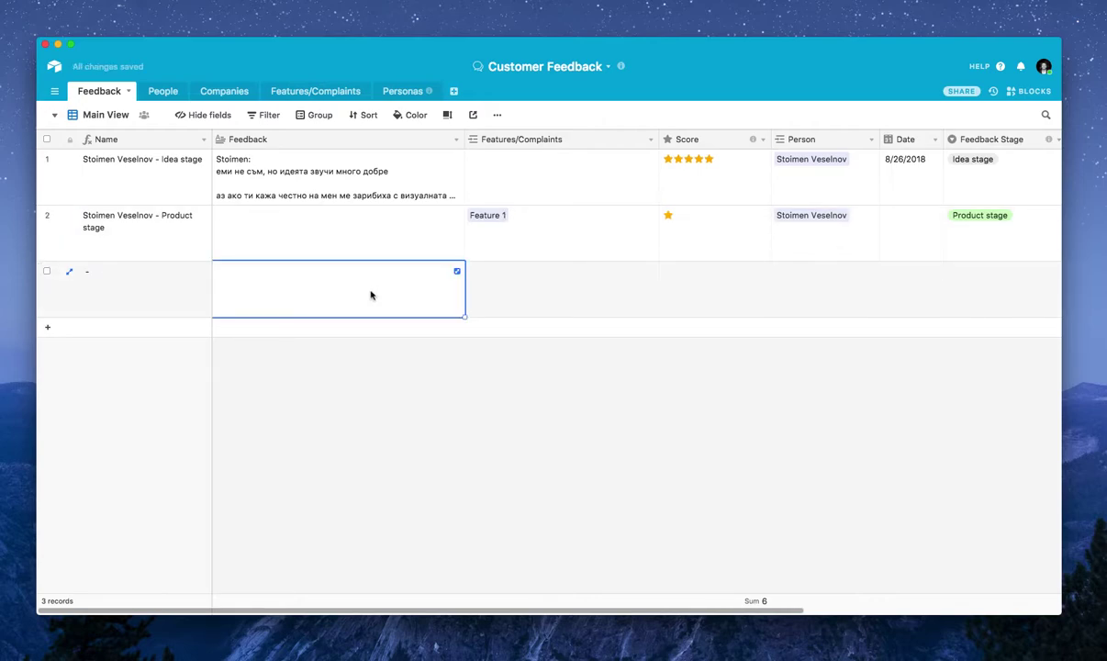
left_click(782, 275)
left_click(782, 275)
left_click(779, 273)
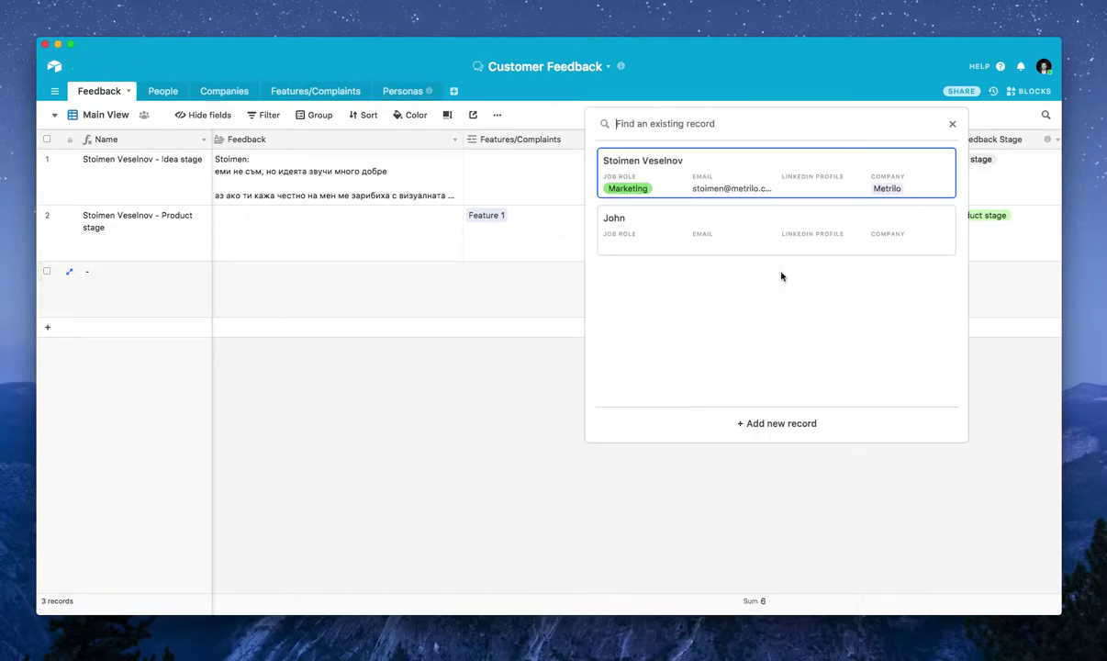
left_click(760, 426)
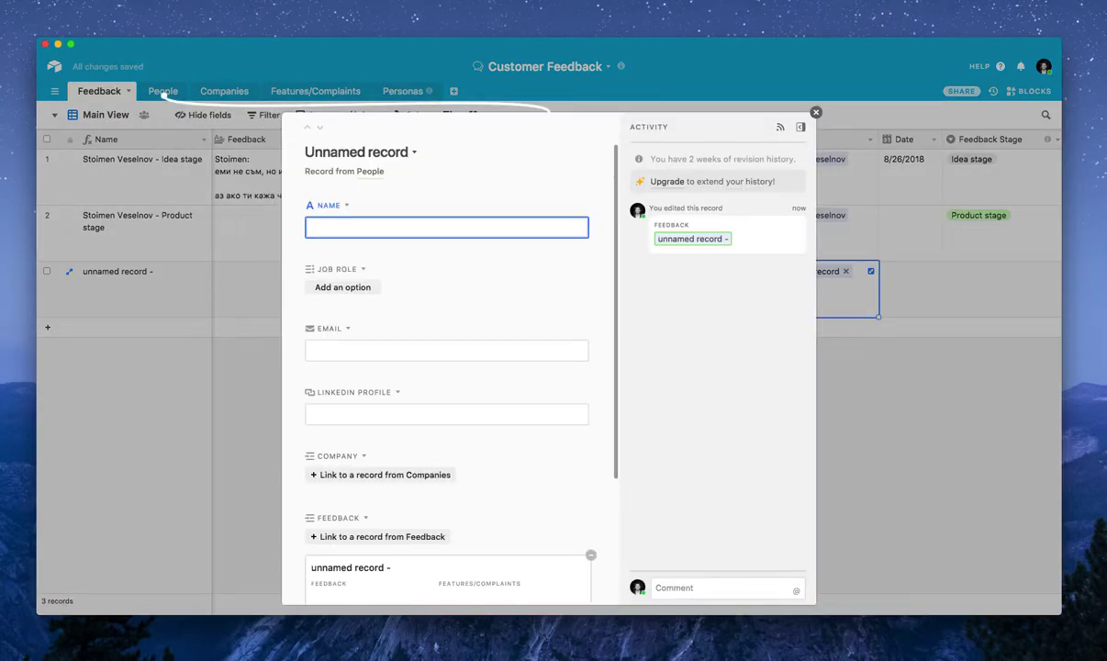
type("John")
left_click(916, 398)
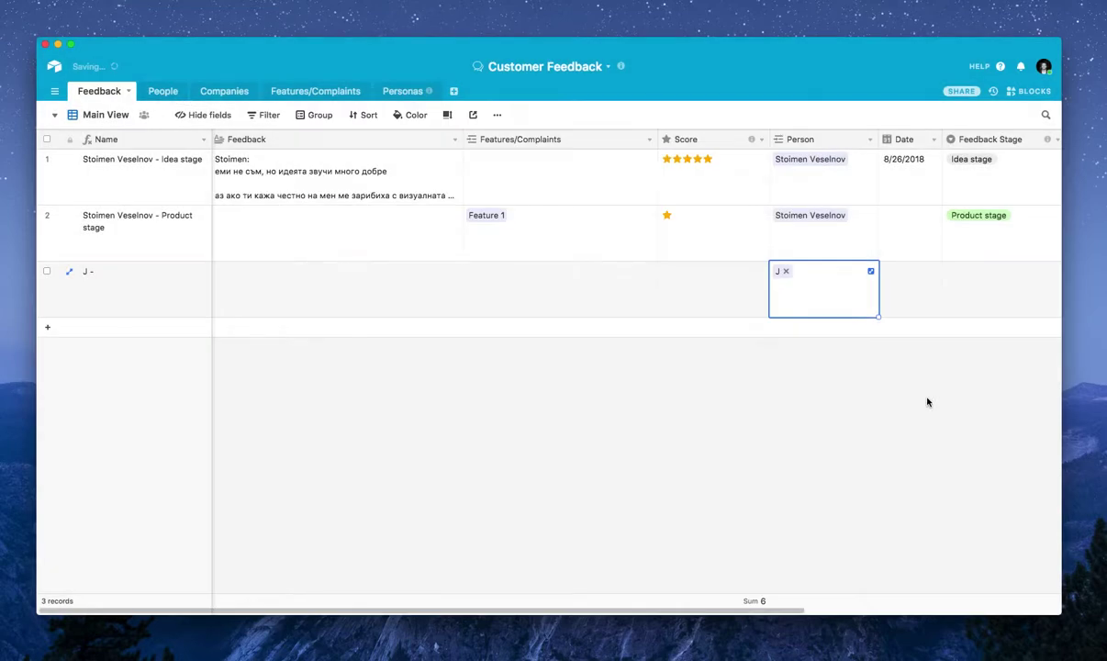
left_click(791, 273)
left_click(871, 369)
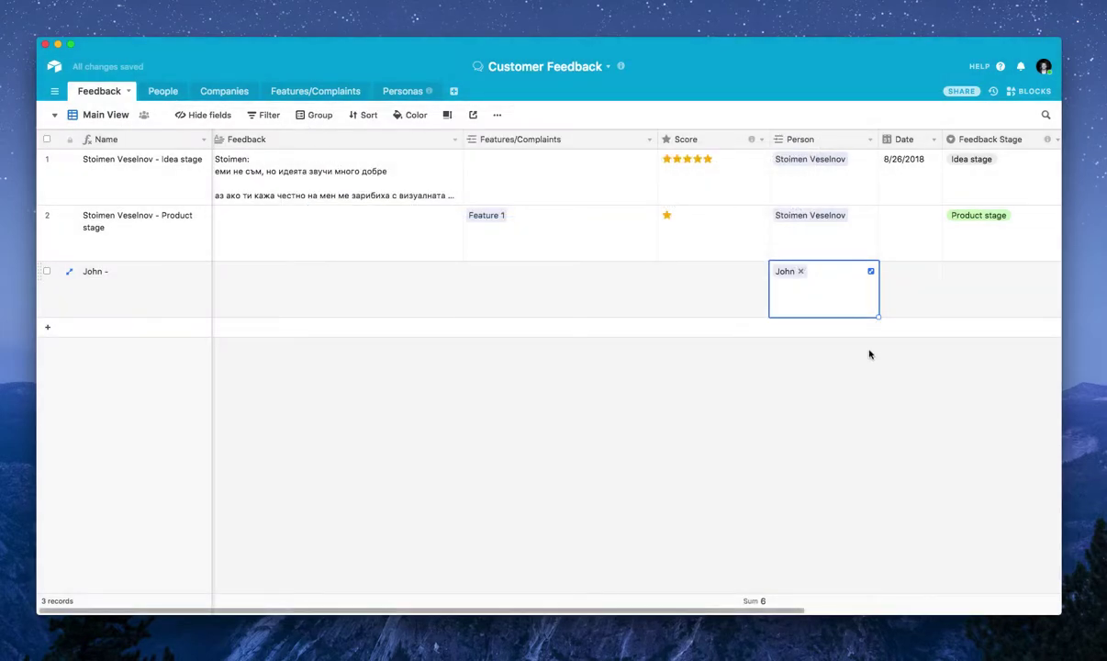
Link the existing Feature 1 record to the third feedback record and view its linked feedback in the Features/Complaints table.
left_click(962, 290)
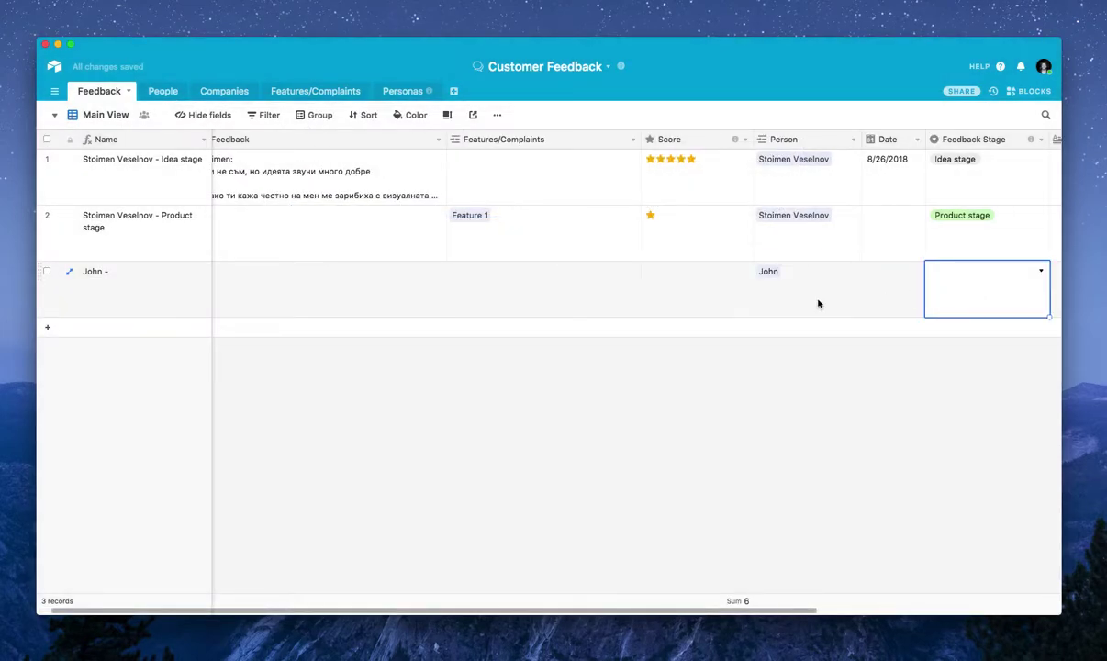
left_click(510, 280)
left_click(457, 272)
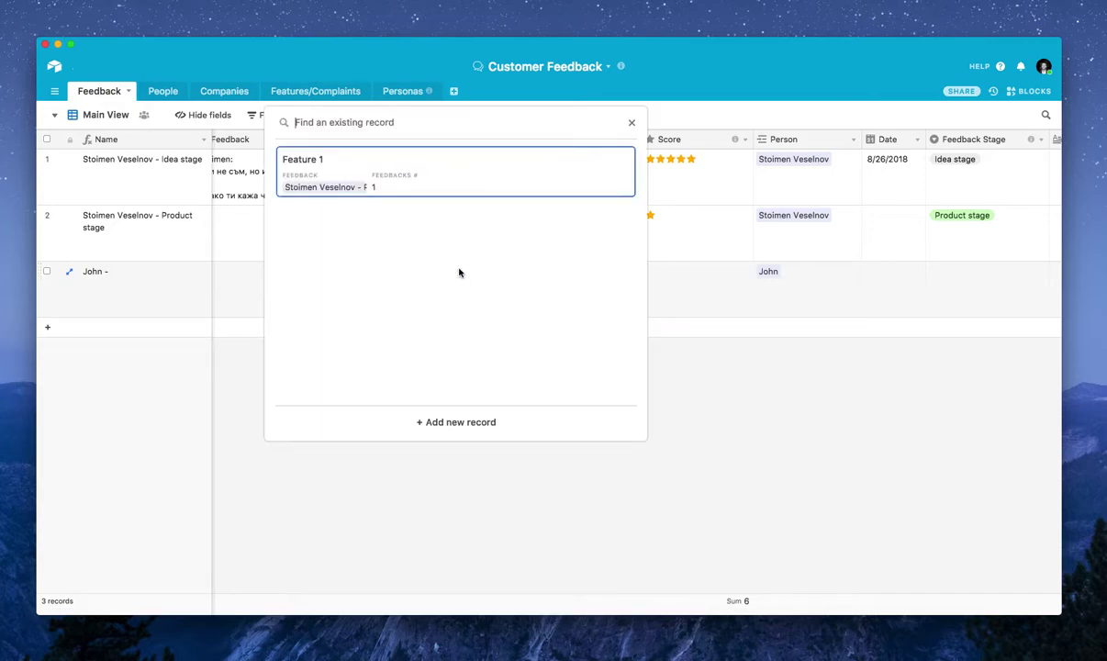
left_click(335, 169)
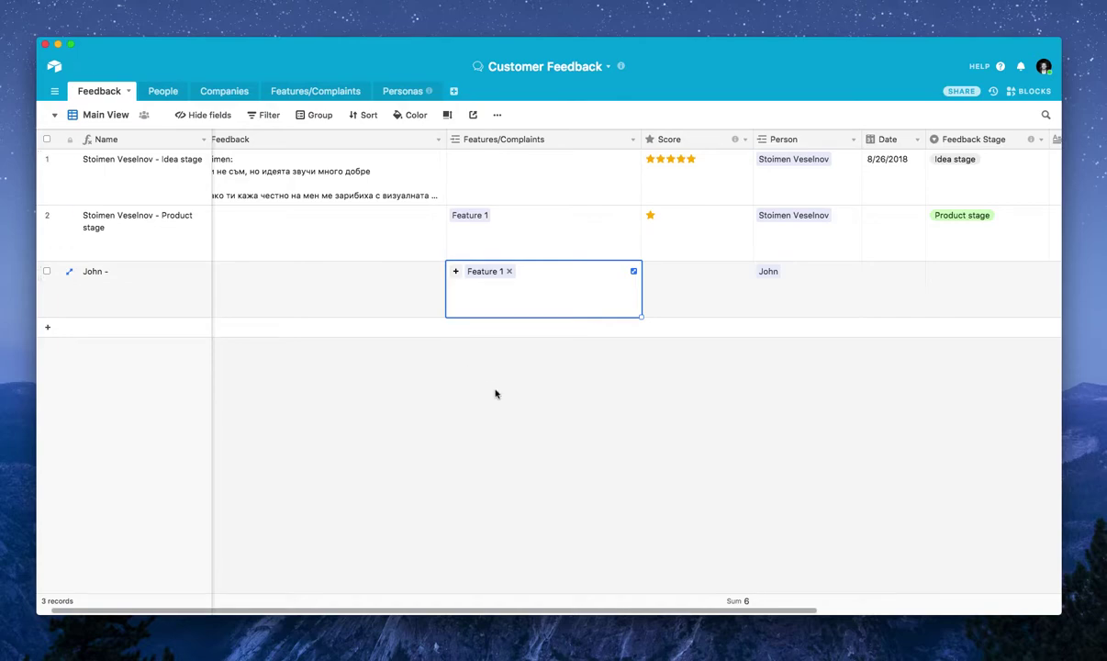
left_click(507, 400)
left_click(310, 92)
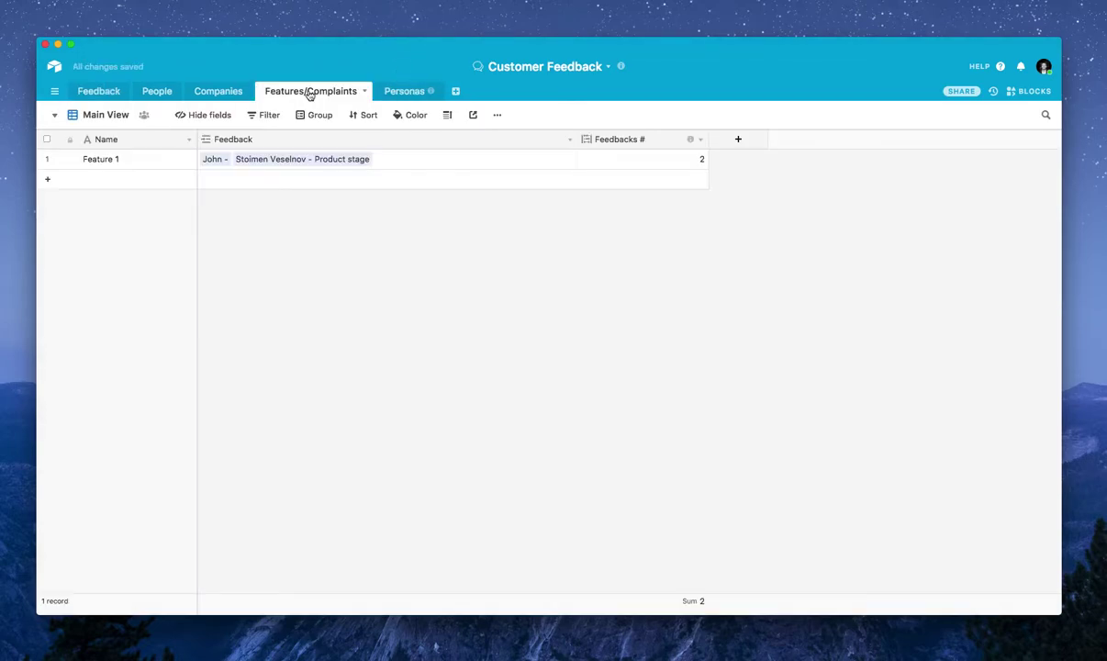
left_click(318, 161)
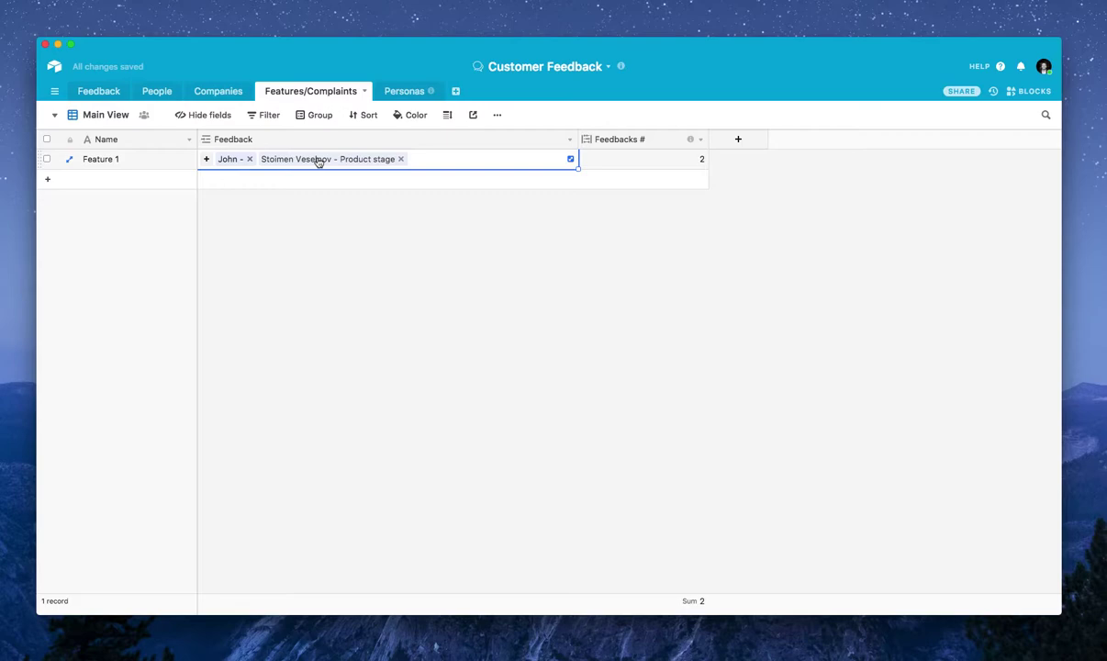
Set the third feedback record's Feedback Stage to Idea stage.
left_click(103, 92)
left_click(779, 267)
left_click(1007, 276)
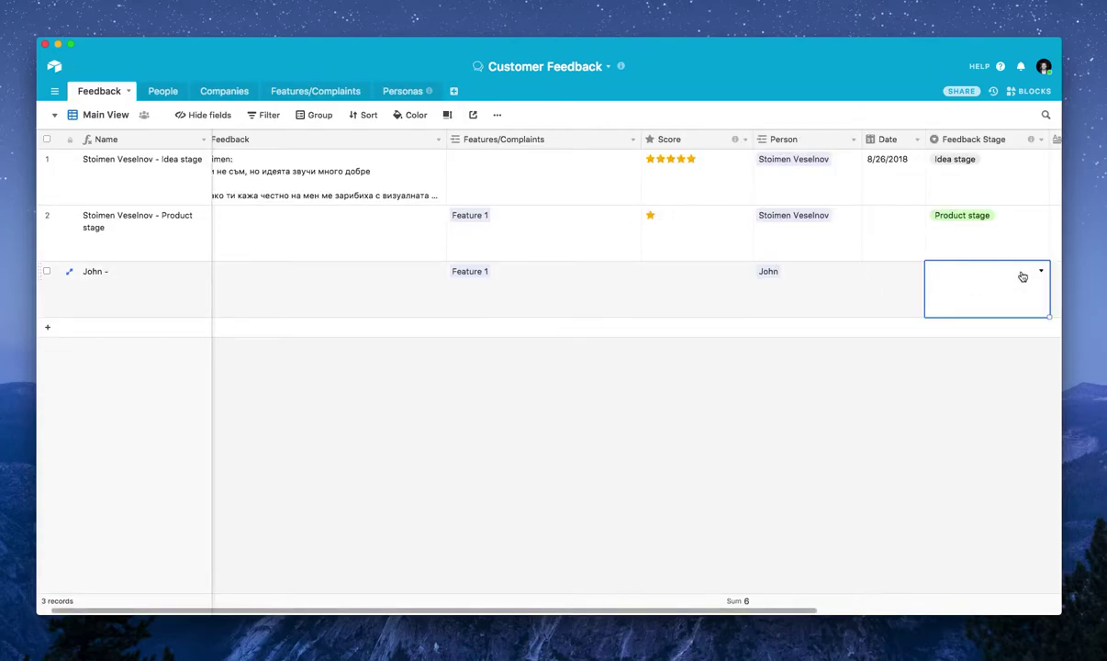
left_click(1001, 285)
left_click(956, 336)
Review Feature 1 and its linked feedback records with their stages in the Features/Complaints table.
left_click(315, 92)
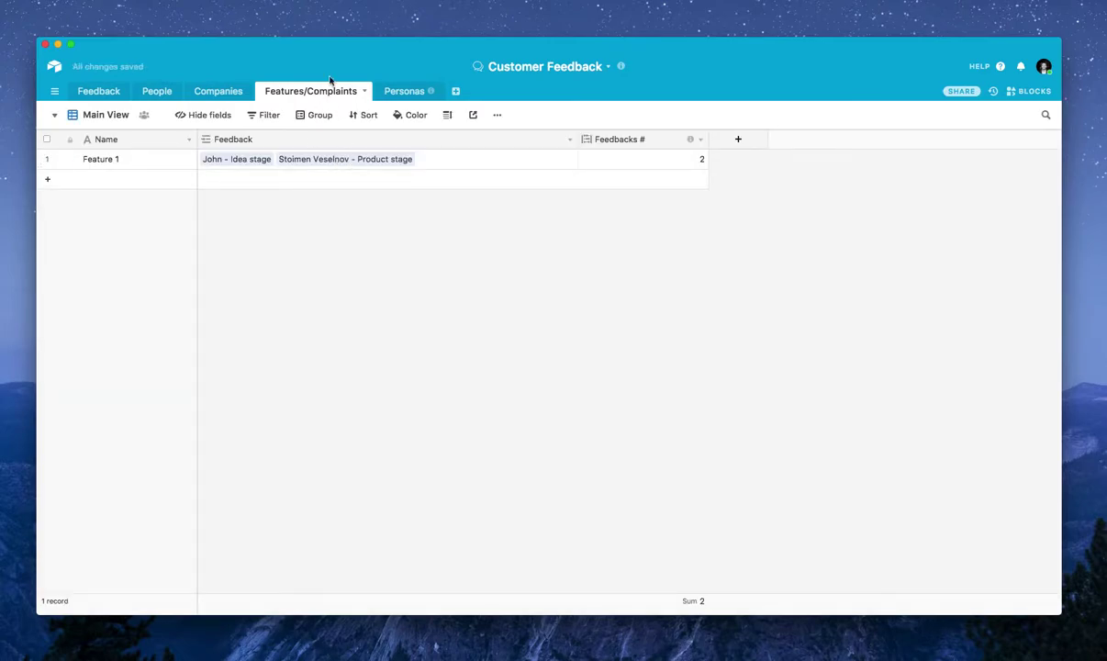
left_click(142, 163)
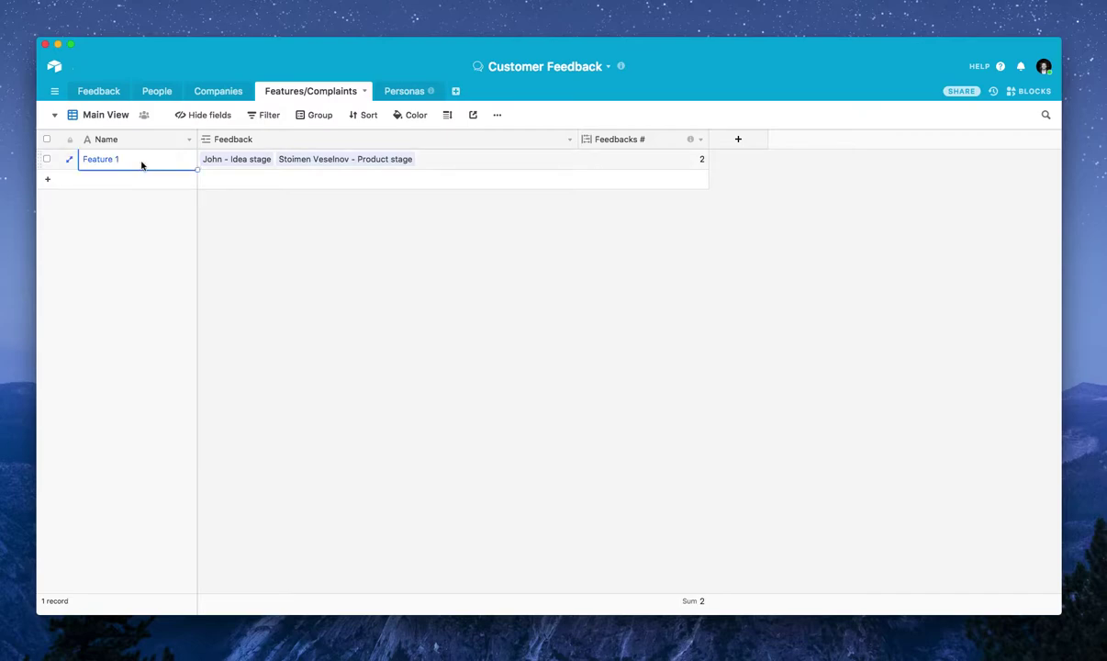
left_click(264, 164)
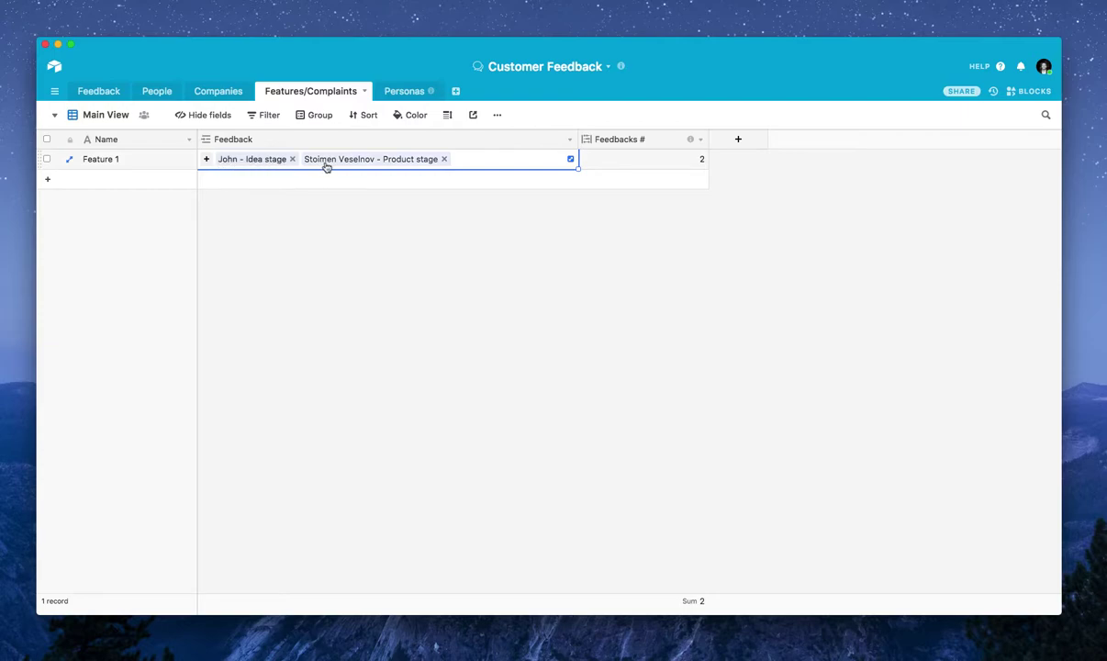
left_click(596, 235)
View the Personas gallery and switch to the People table to check each person's linked feedback and persona.
left_click(395, 92)
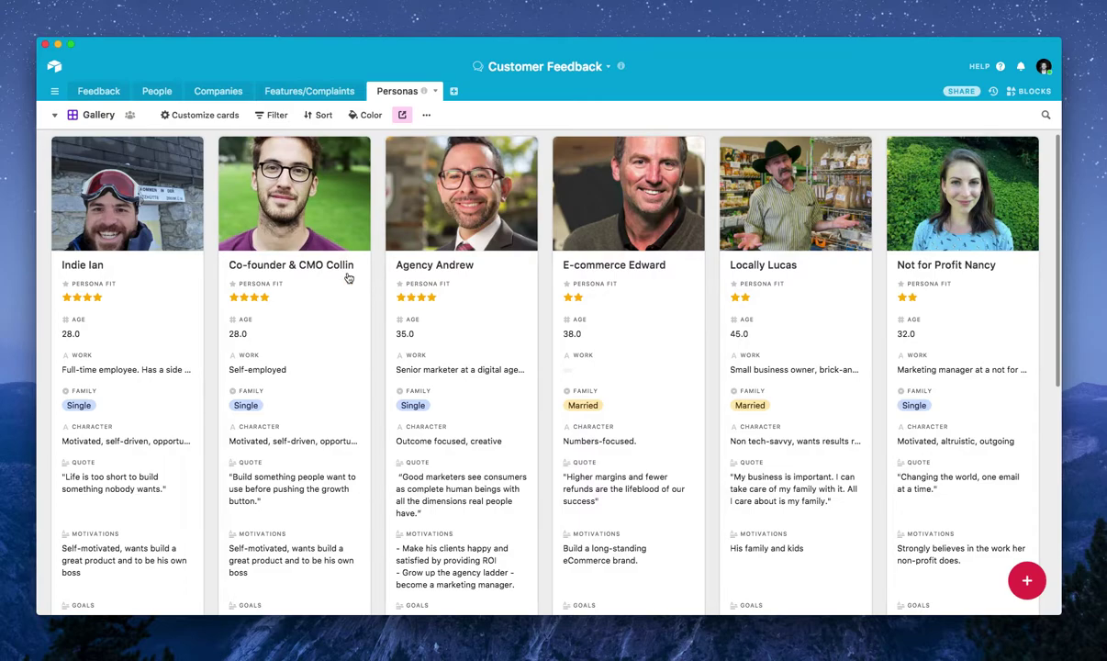
left_click(101, 91)
left_click(145, 93)
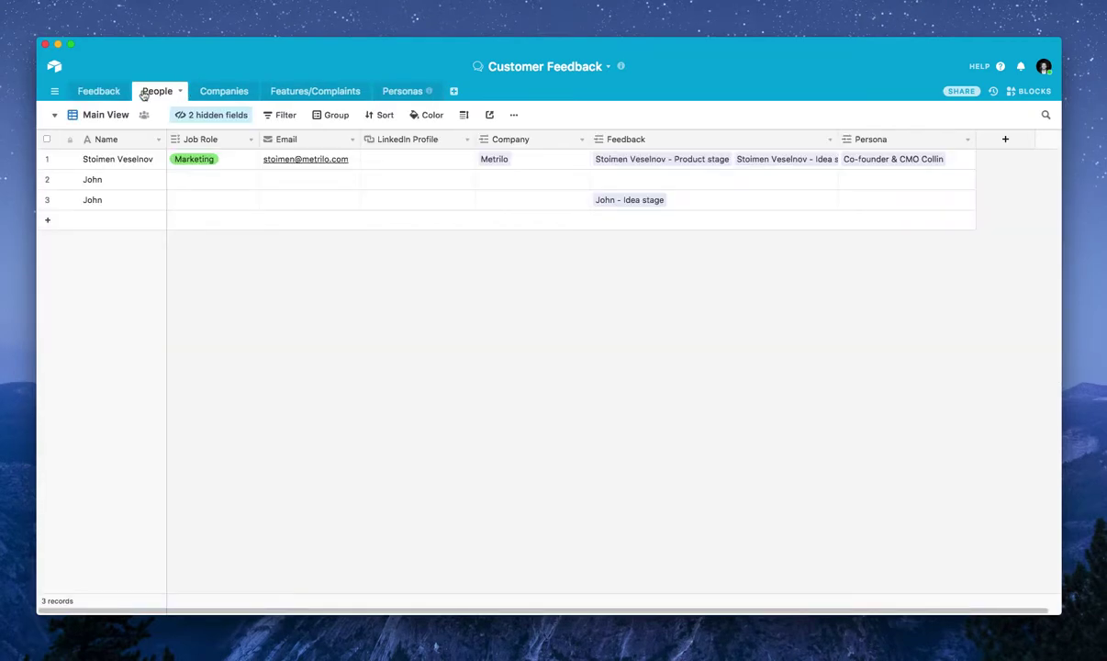
Check which personas can be linked to the second person in the People table, and the persona linked to the first person.
left_click(846, 180)
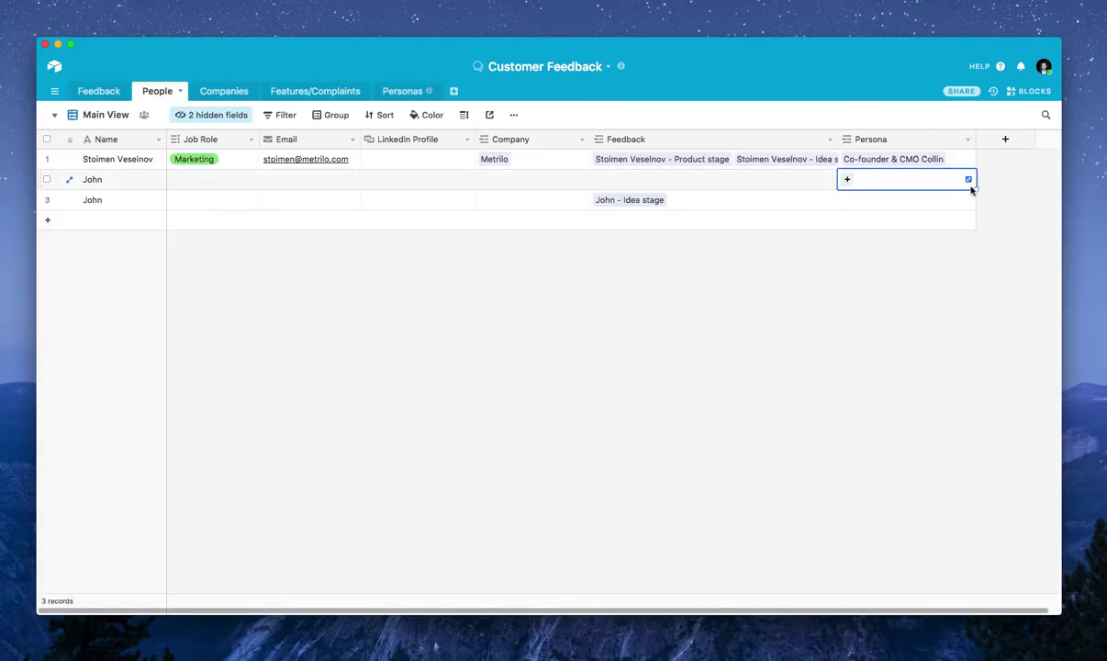
left_click(848, 181)
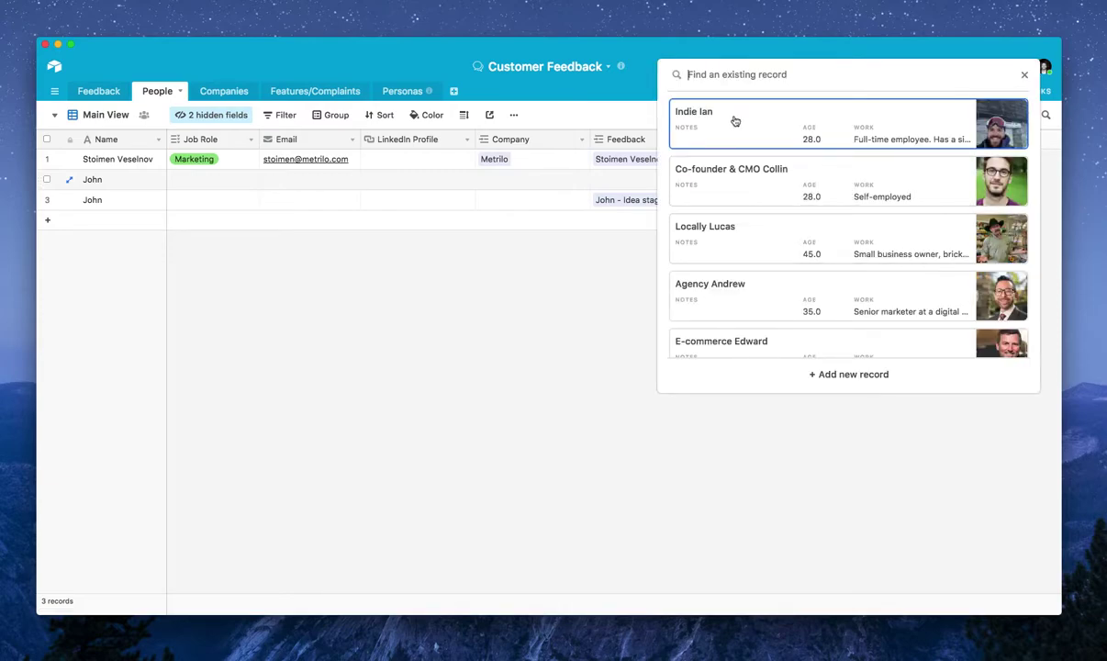
left_click(722, 175)
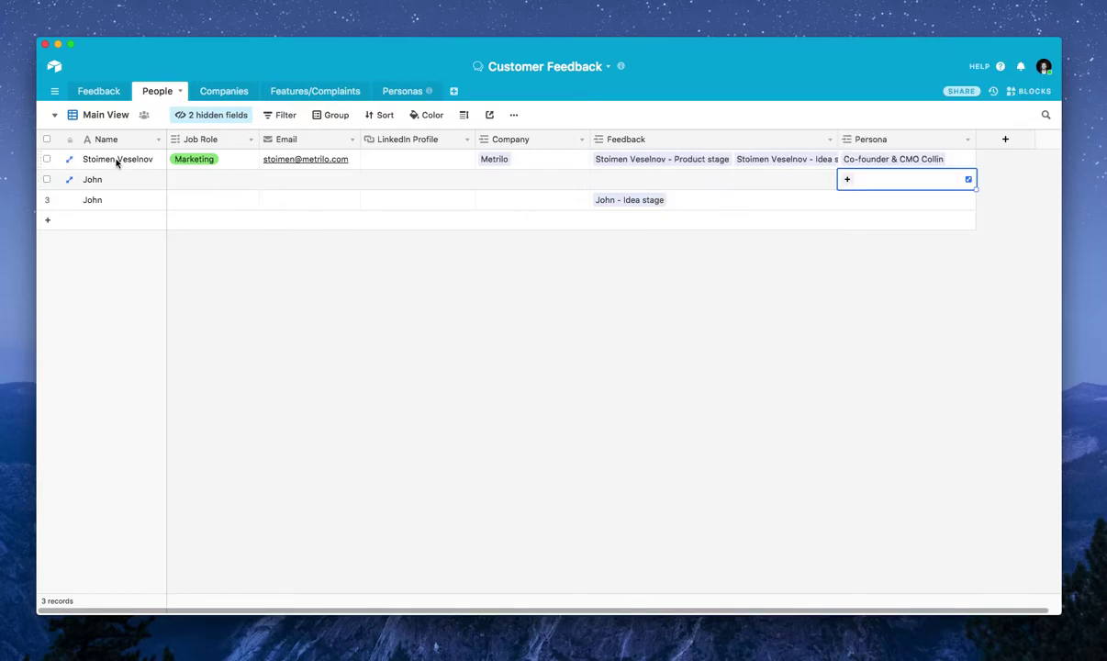
left_click(905, 162)
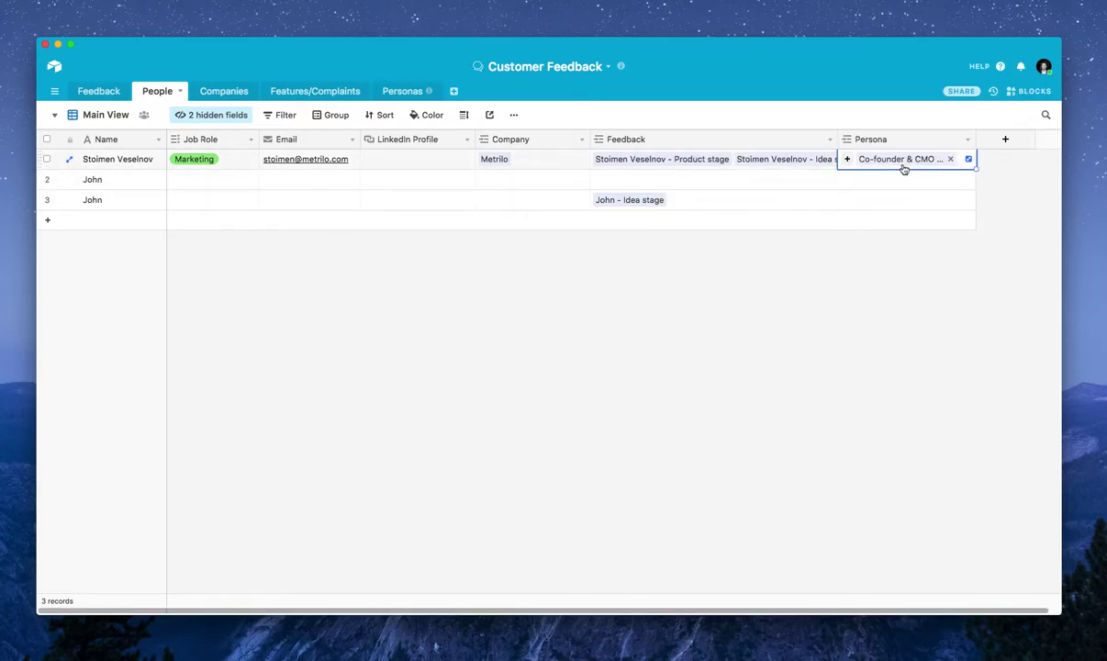
Open the Indie Ian record in the Personas gallery and skim through all its fields.
left_click(403, 94)
left_click(167, 222)
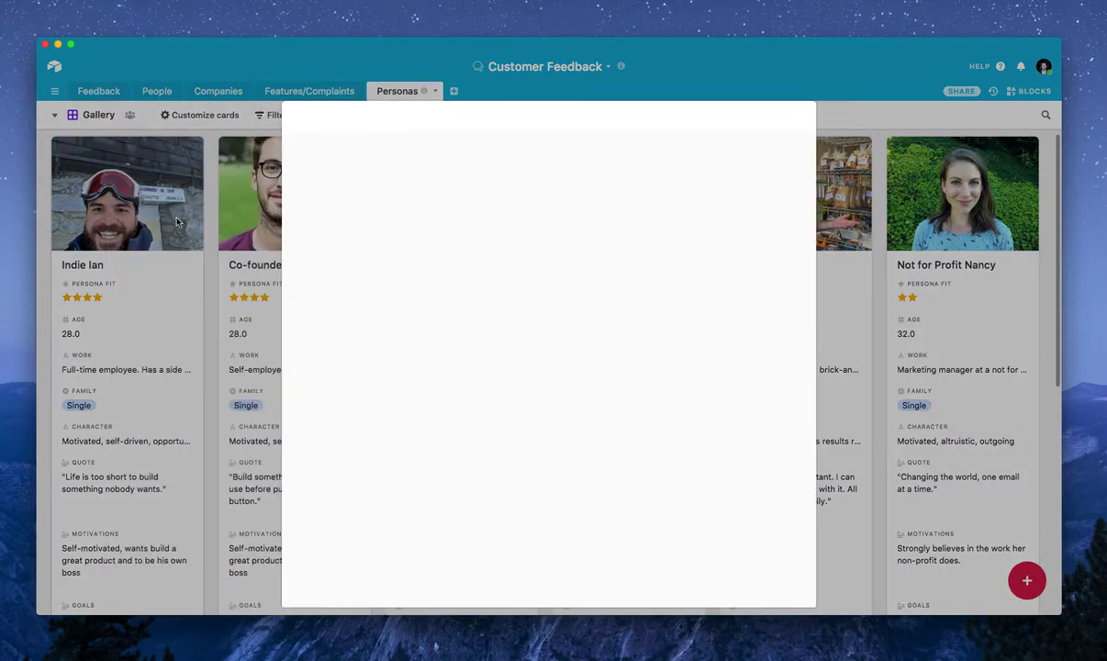
scroll(576, 272, "down", 10)
scroll(577, 273, "down", 5)
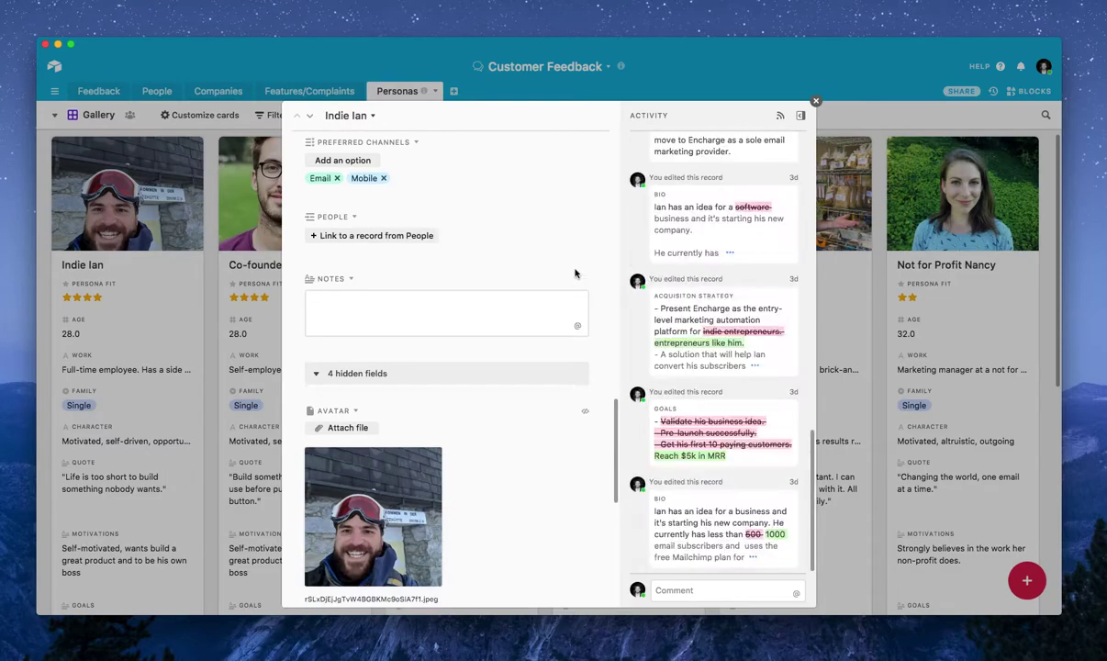
scroll(583, 267, "up", 4)
scroll(578, 267, "down", 5)
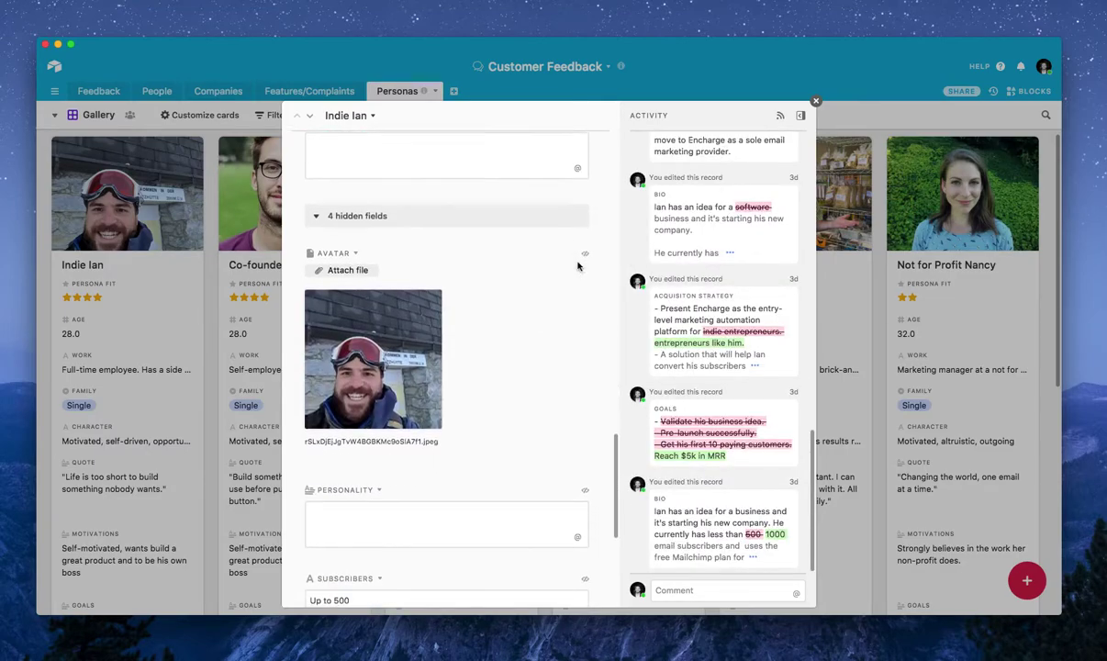
scroll(578, 266, "up", 10)
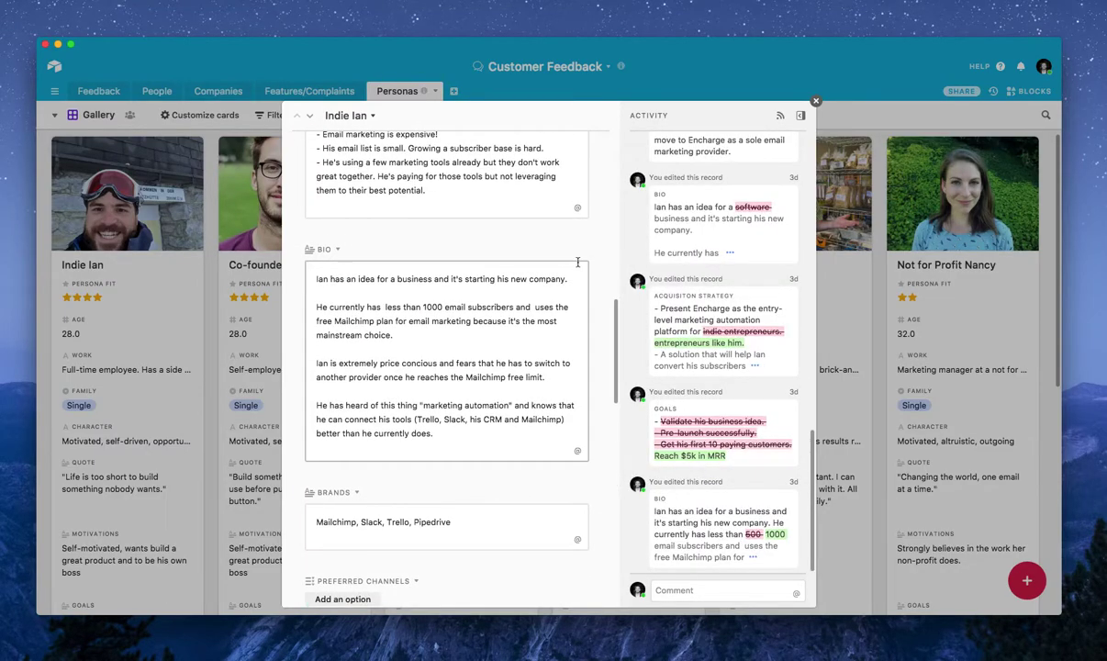
scroll(578, 264, "up", 8)
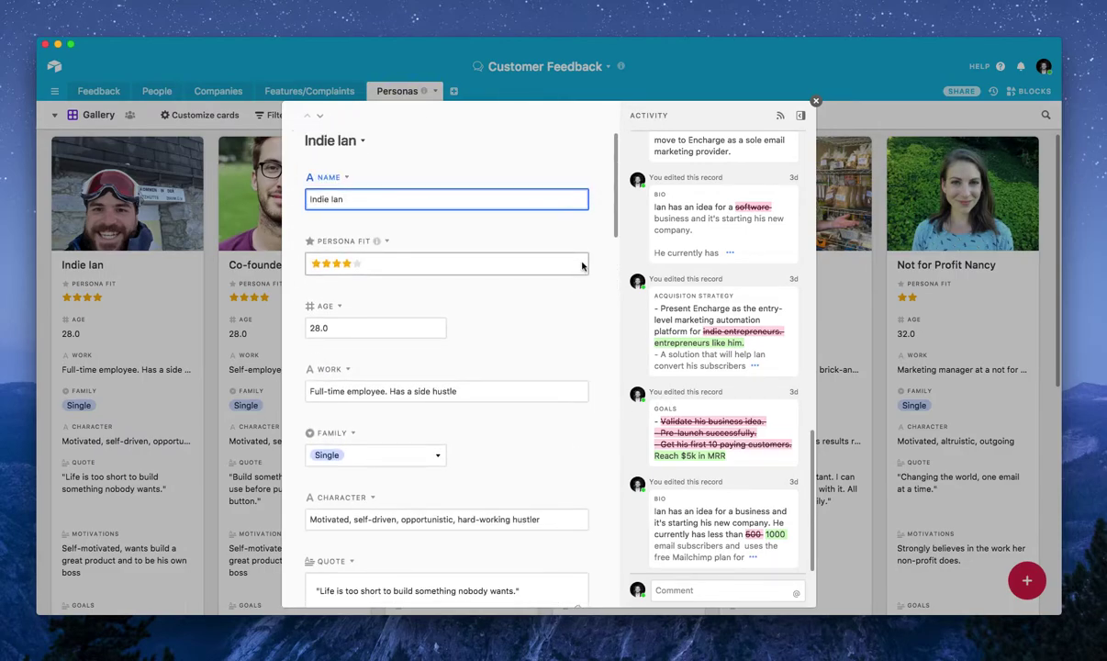
Review Indie Ian's persona fit, age, work, family, character, quote, motivations and goals.
scroll(546, 287, "down", 1)
left_click(353, 256)
scroll(416, 266, "down", 2)
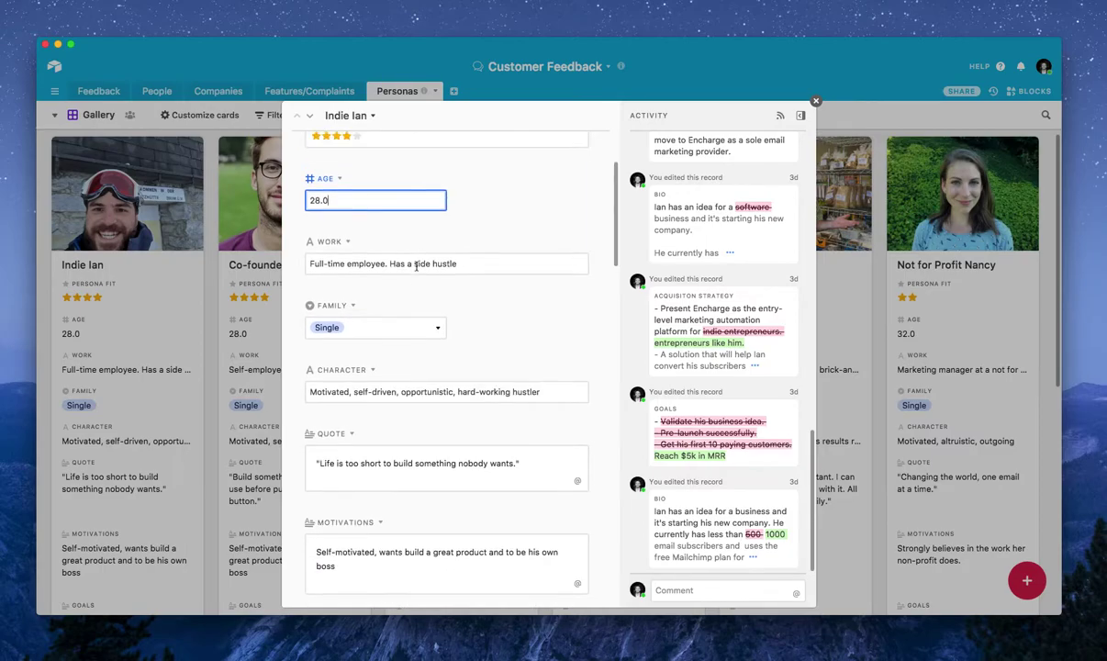
scroll(416, 266, "down", 5)
scroll(416, 266, "down", 2)
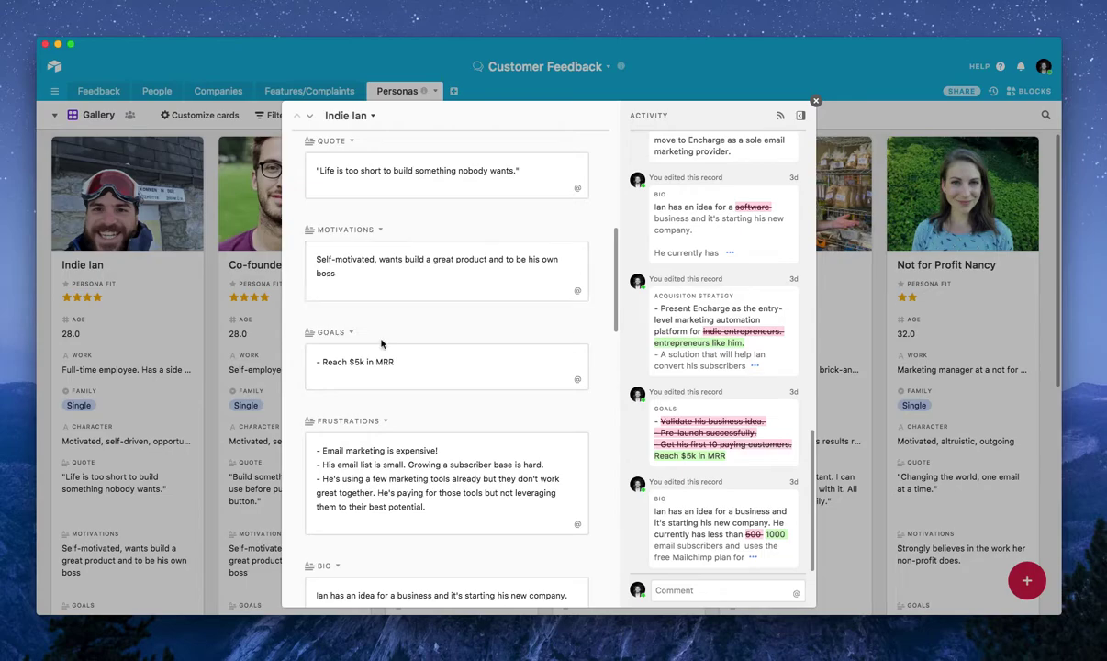
left_click(429, 357)
scroll(427, 353, "down", 2)
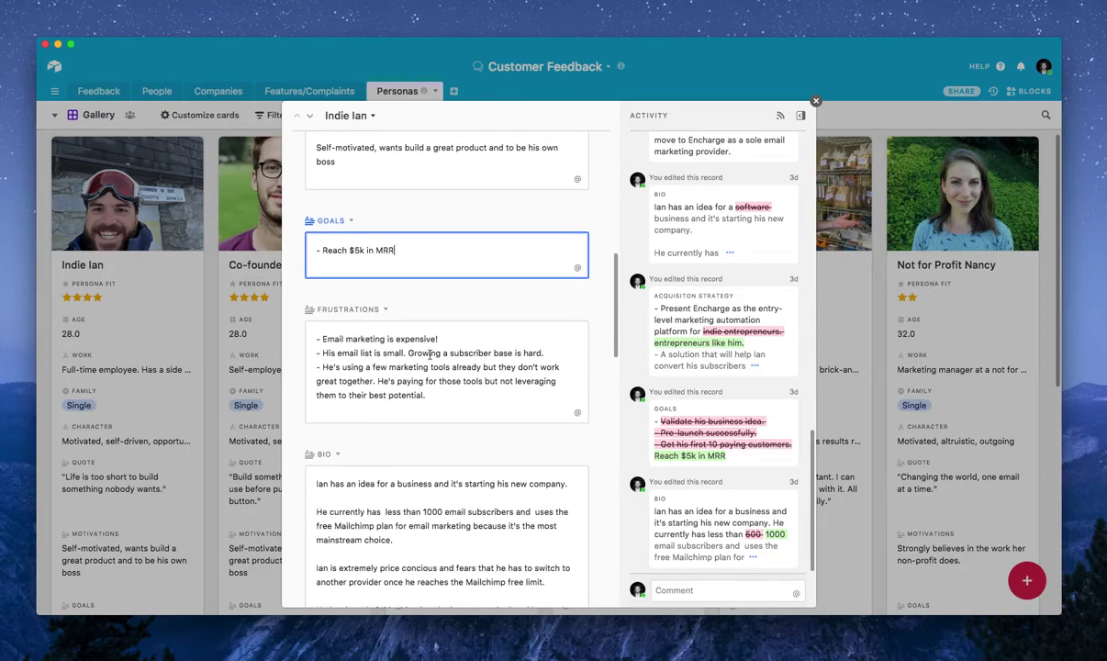
scroll(413, 335, "down", 3)
scroll(386, 294, "up", 1)
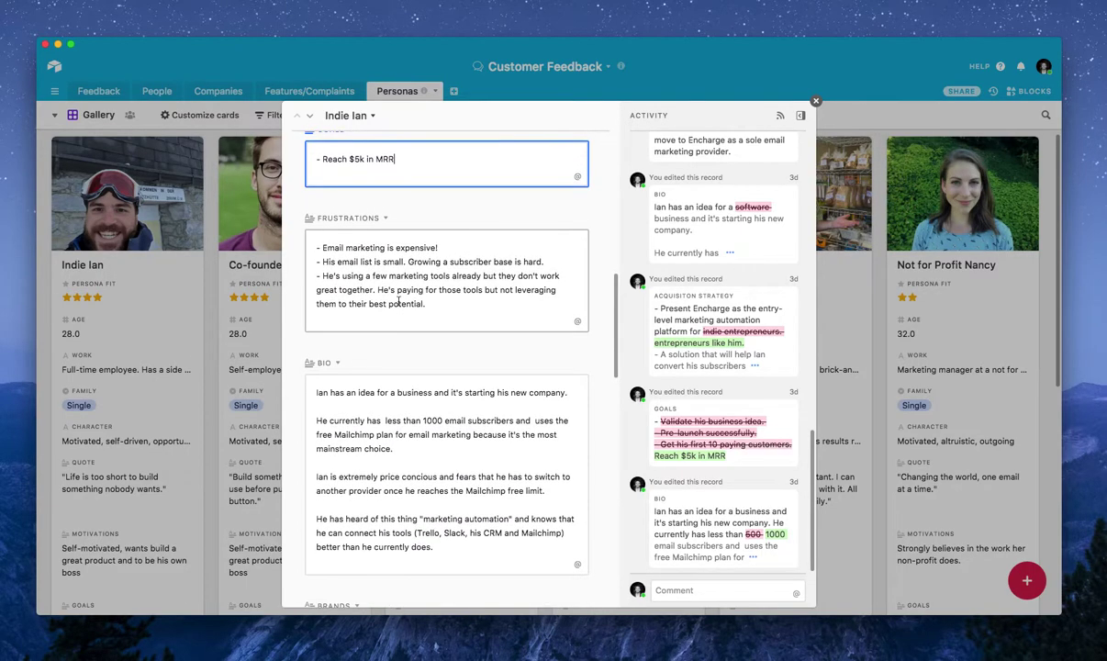
Read through the frustrations and bio texts in the Indie Ian record, highlighting each one.
left_click(368, 255)
left_click_drag(430, 303, 310, 243)
left_click(368, 474)
scroll(372, 432, "down", 2)
left_click_drag(433, 454, 315, 296)
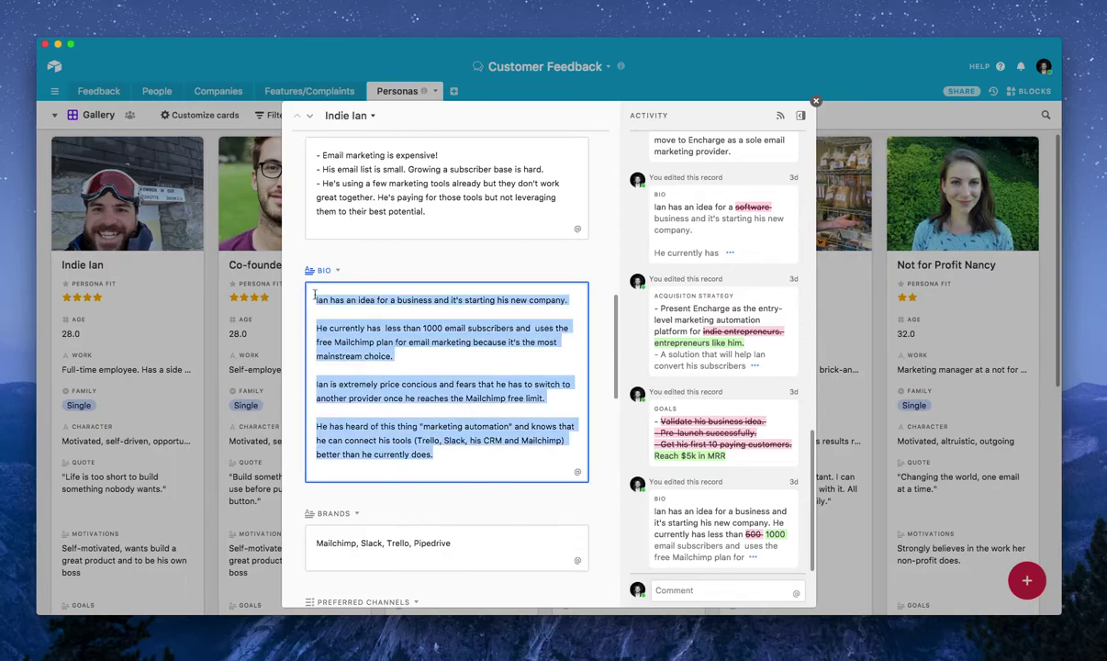
left_click(372, 328)
scroll(373, 322, "down", 1)
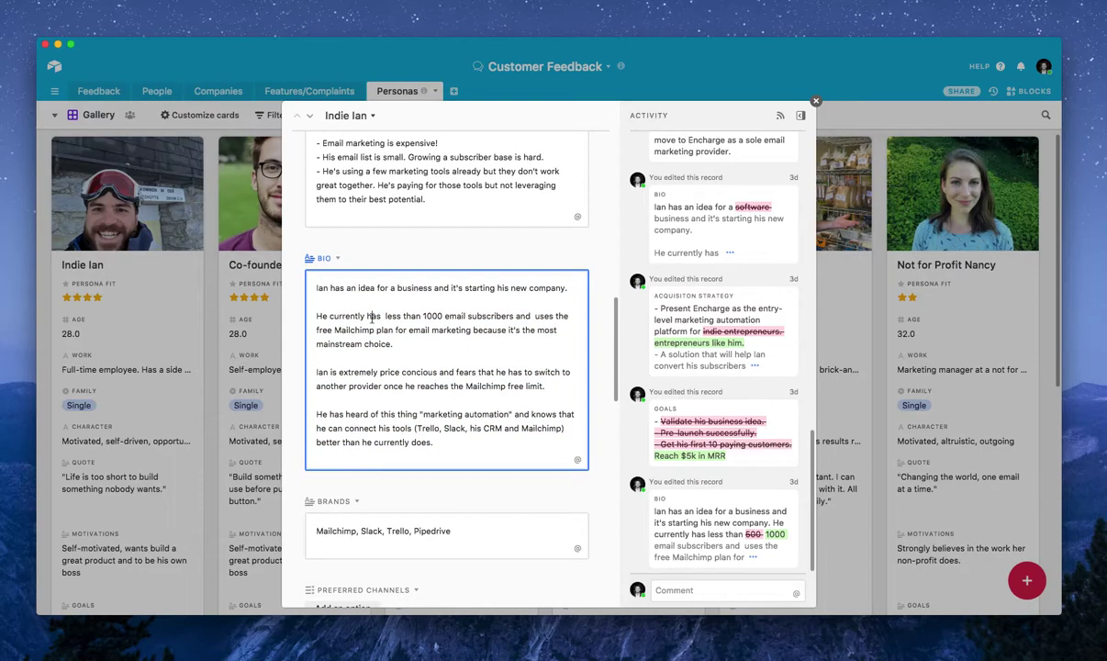
scroll(373, 316, "down", 1)
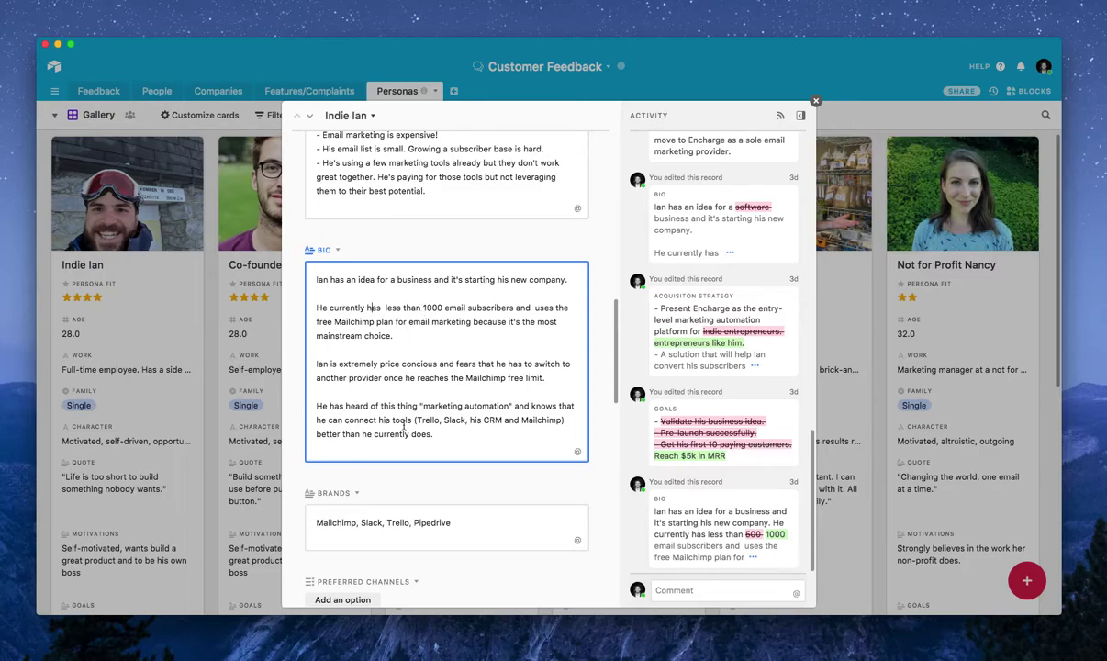
Examine the brands and preferred channels listed in the Indie Ian record.
scroll(407, 367, "down", 5)
left_click(418, 267)
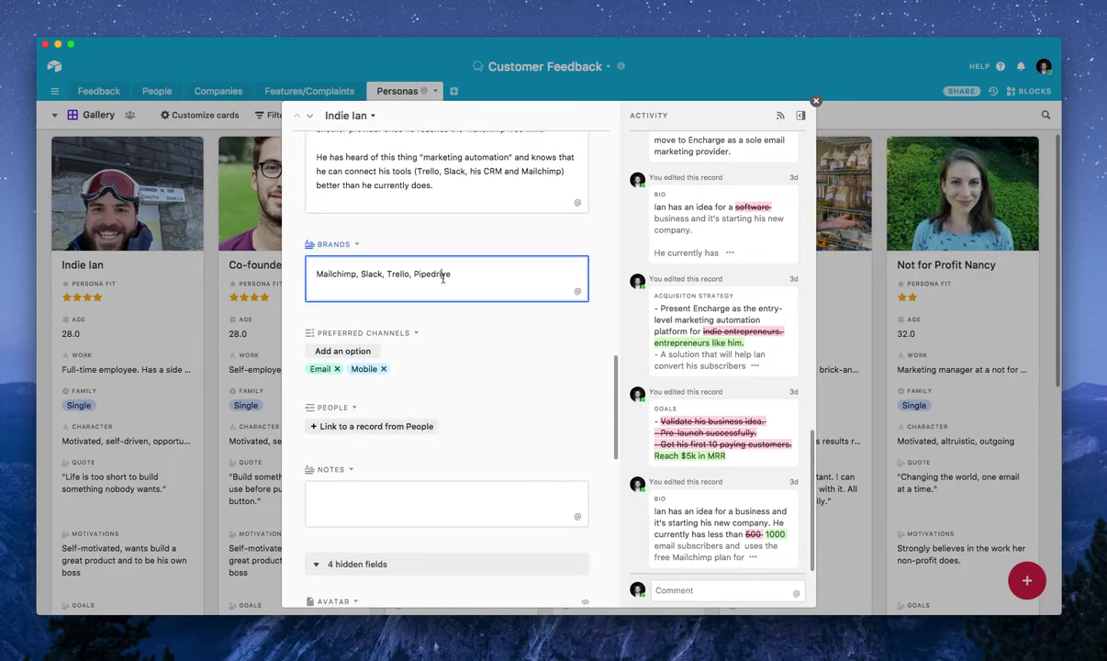
left_click_drag(476, 257, 206, 254)
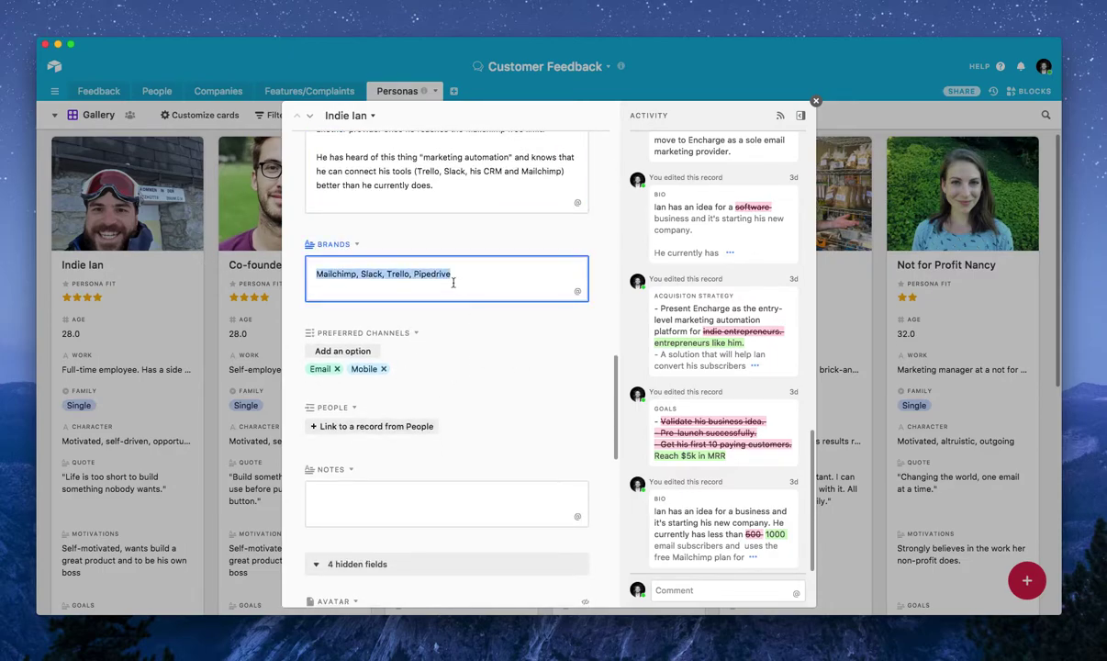
left_click(444, 337)
scroll(459, 349, "down", 1)
scroll(469, 357, "down", 3)
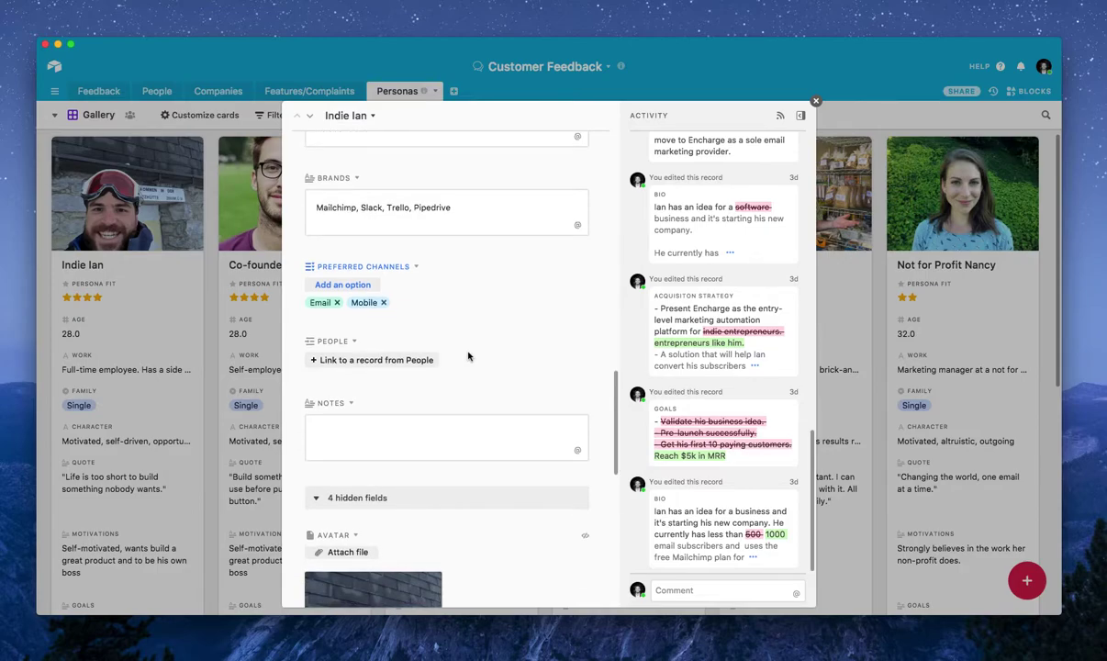
Look over Indie Ian's linked people, notes and hidden fields such as avatar and personality, and return to the record's beginning.
scroll(468, 354, "down", 10)
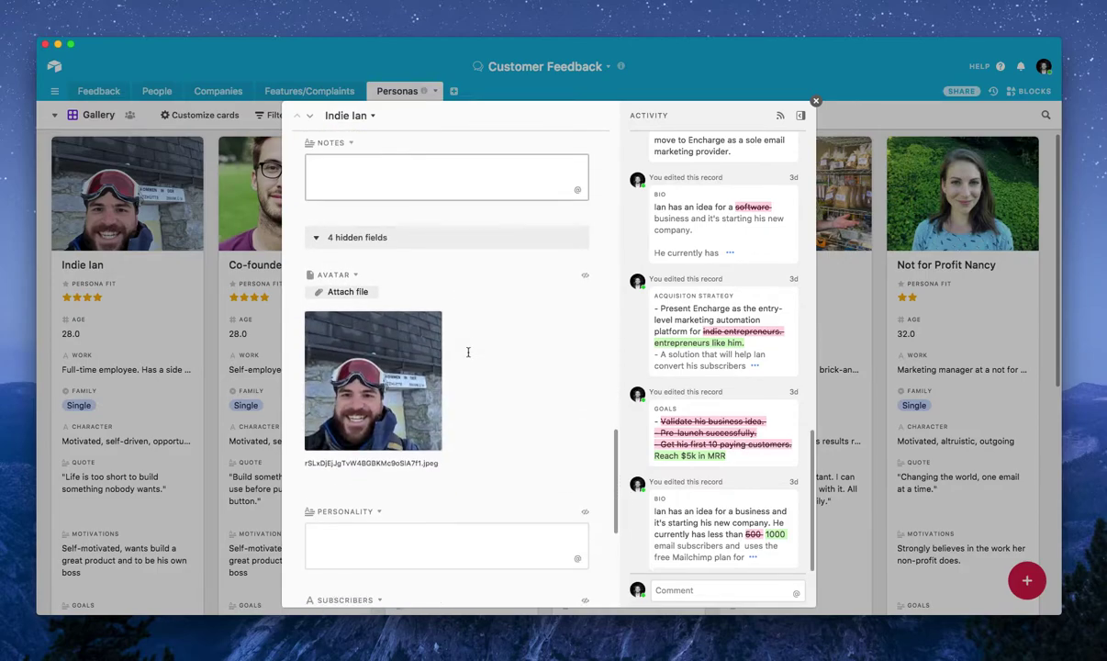
scroll(469, 357, "up", 10)
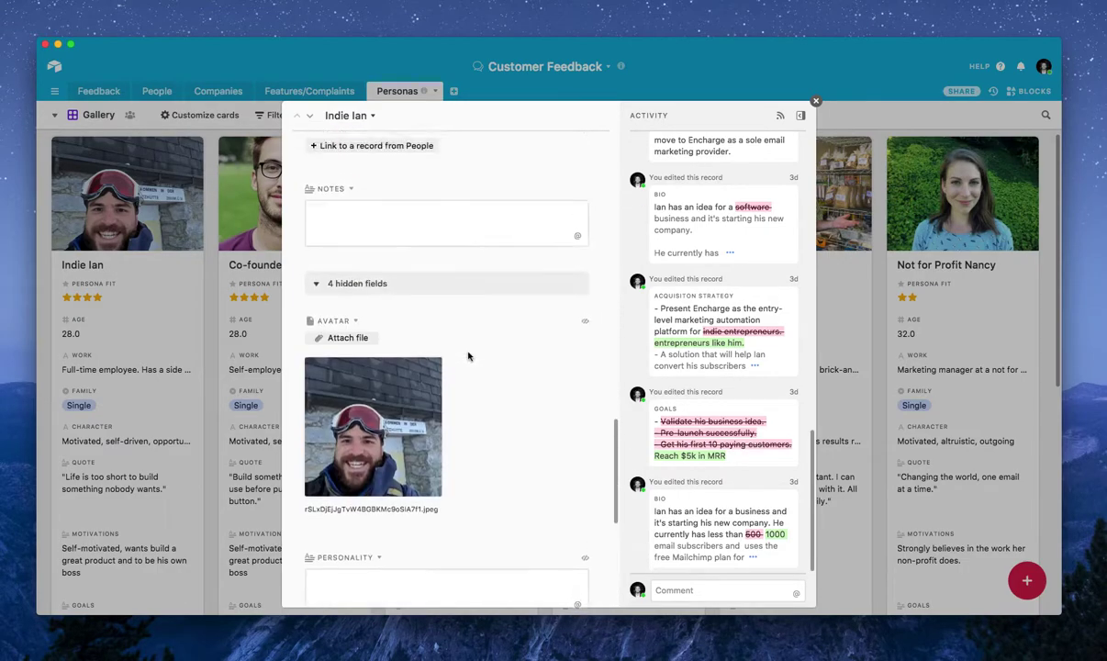
scroll(482, 357, "down", 10)
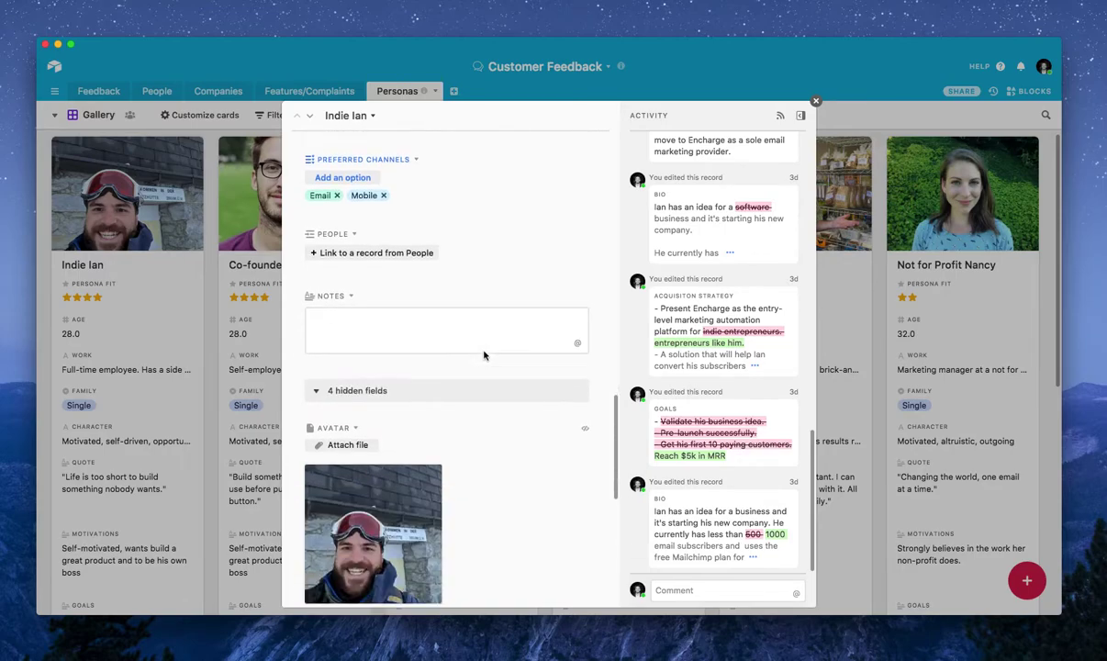
scroll(473, 358, "up", 10)
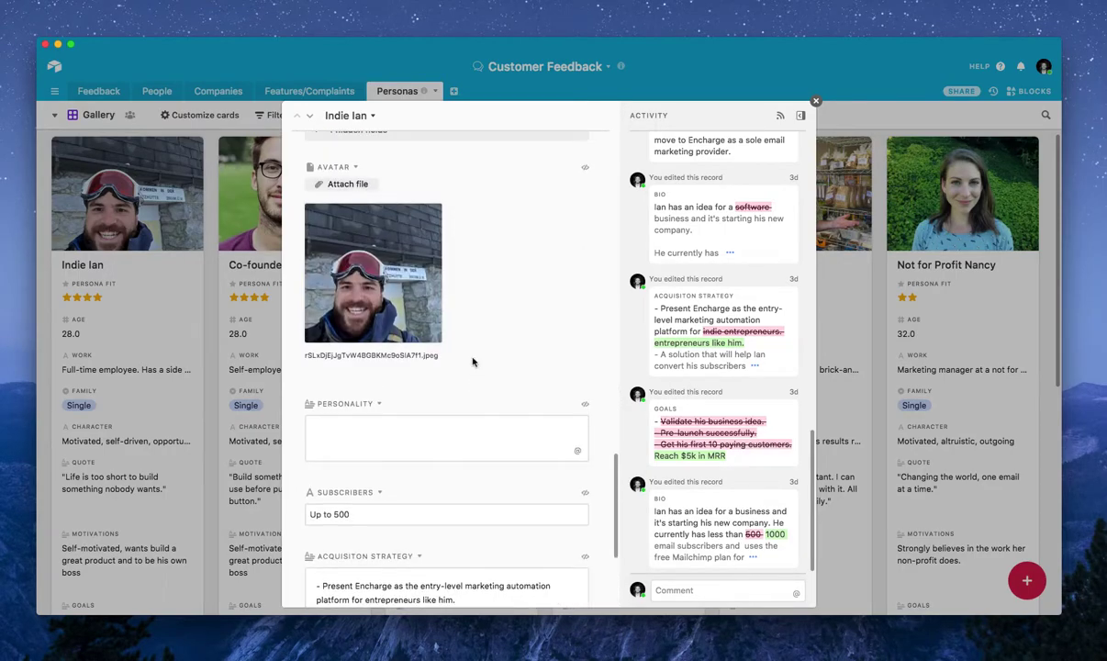
scroll(473, 362, "up", 10)
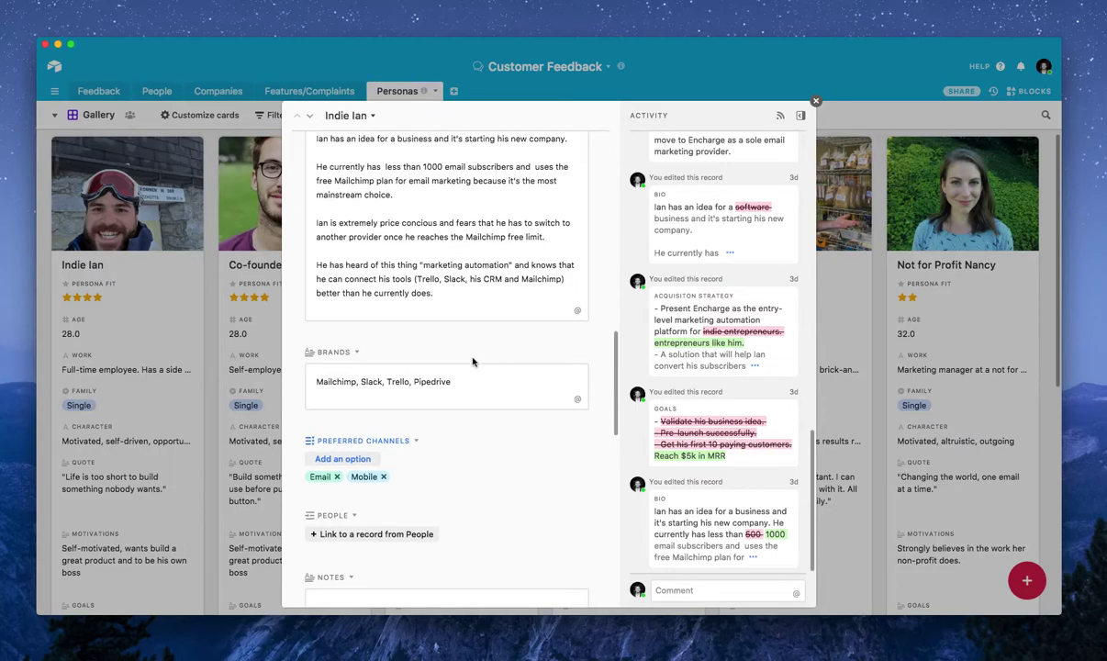
scroll(473, 362, "up", 5)
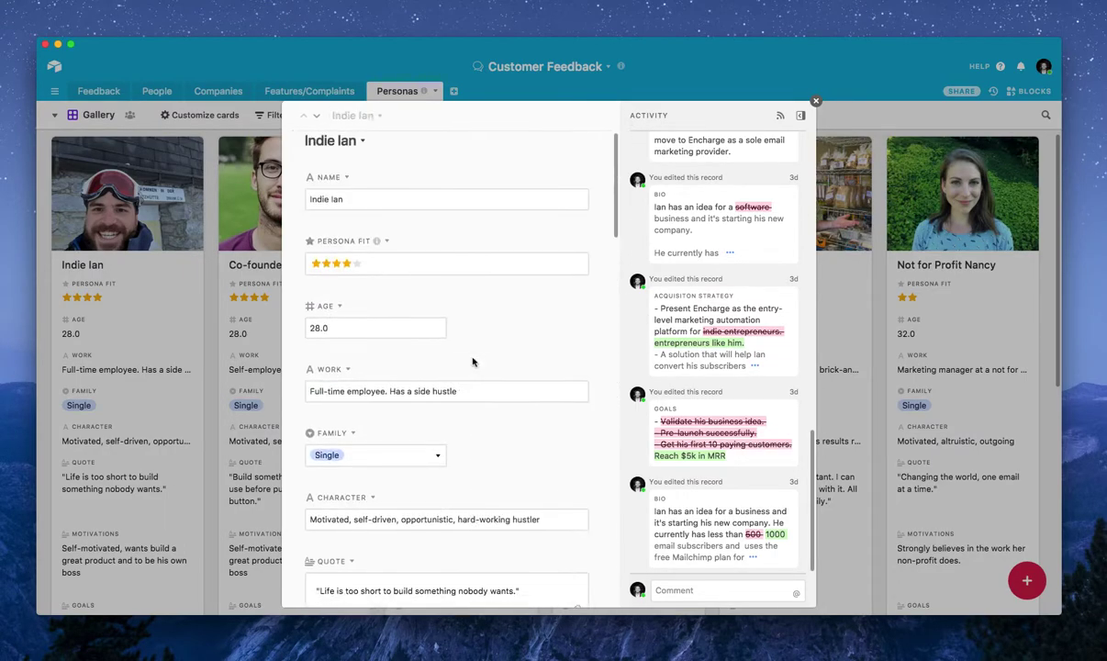
Review the Subscribers and Acquisition Strategy fields of Indie Ian and close the record.
scroll(474, 359, "down", 15)
left_click(413, 303)
left_click(419, 411)
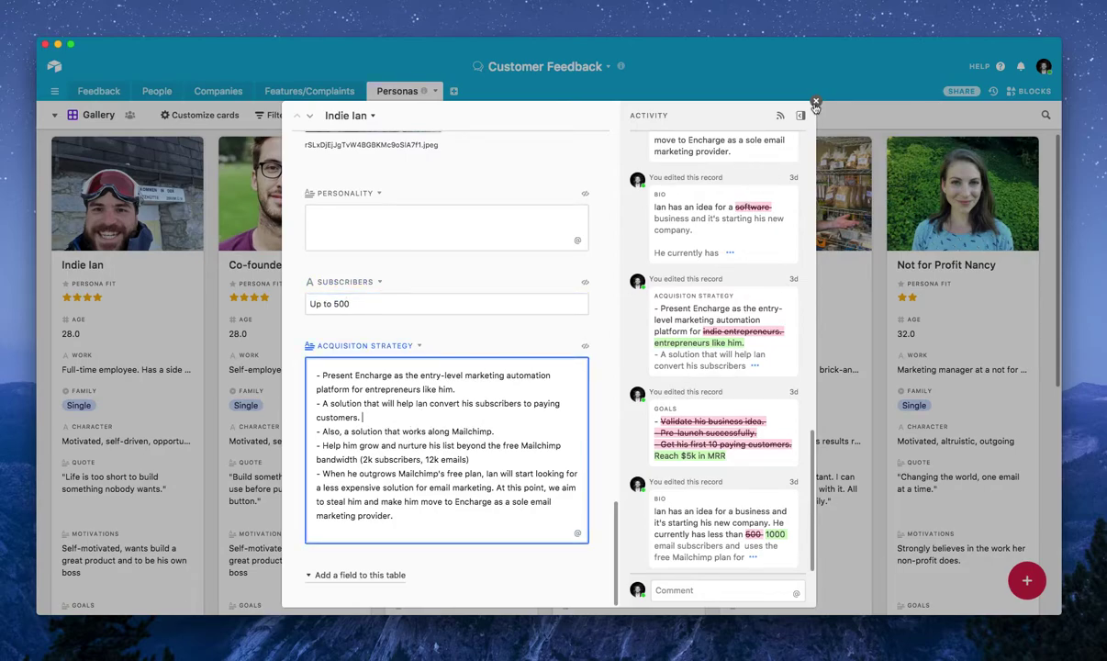
left_click(814, 101)
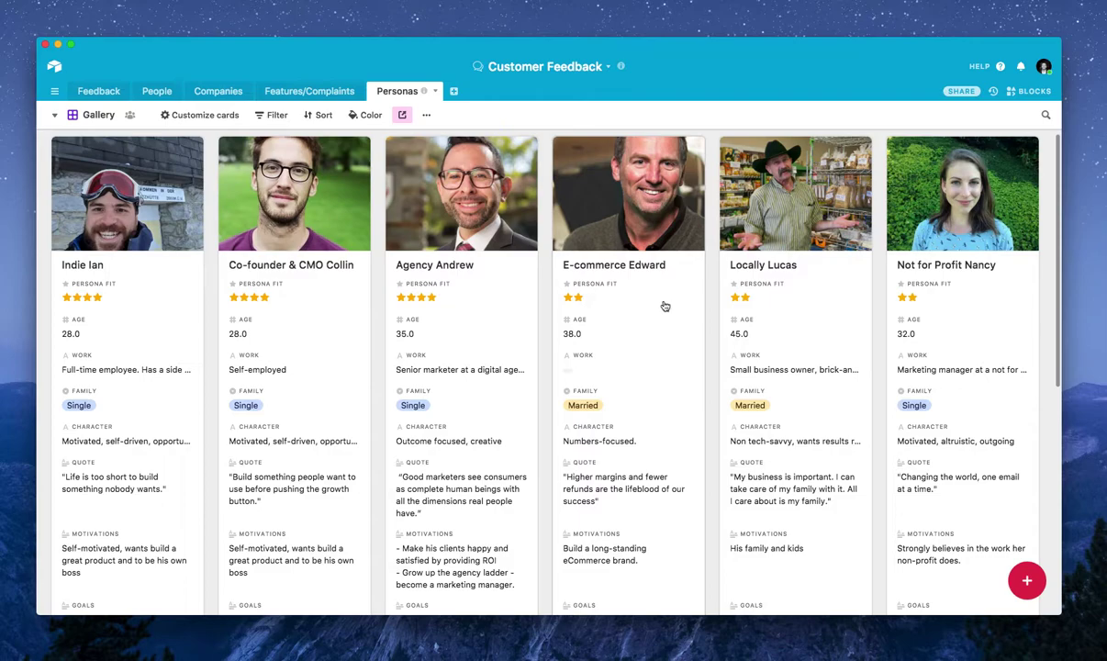
Delete the second and third sample records from the Feedback table.
left_click(314, 93)
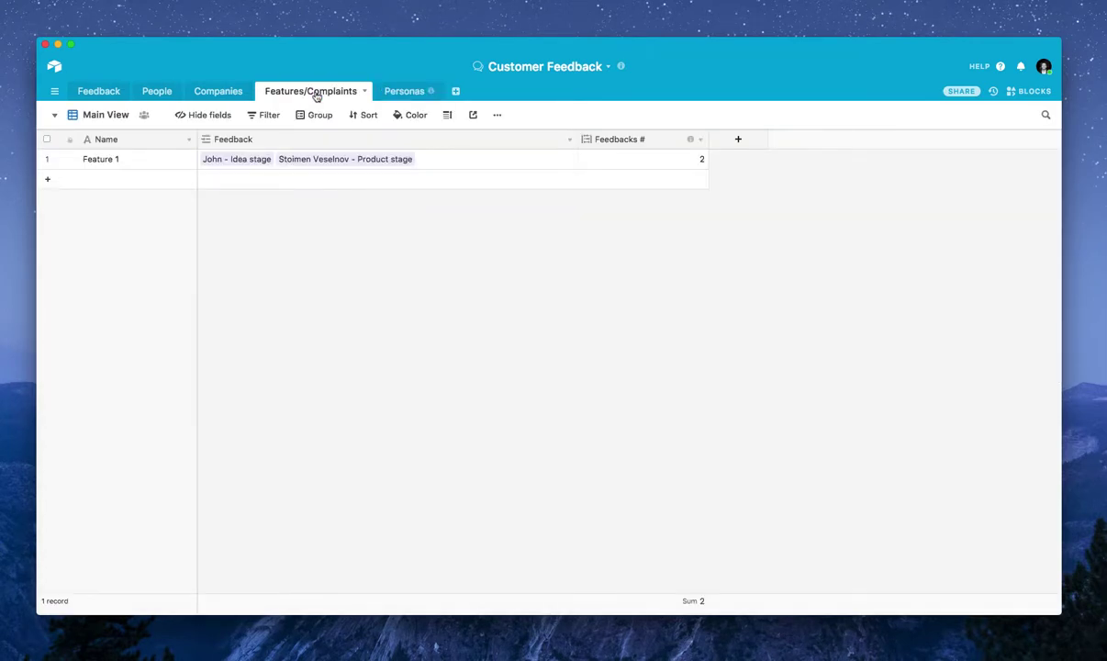
left_click(96, 91)
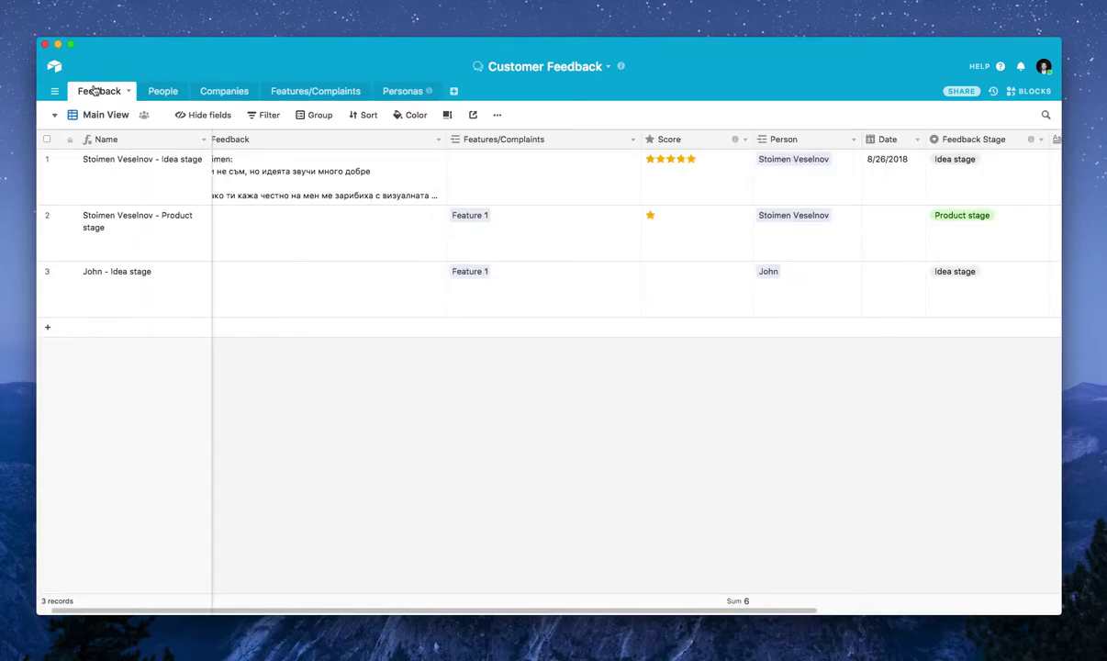
left_click(46, 215)
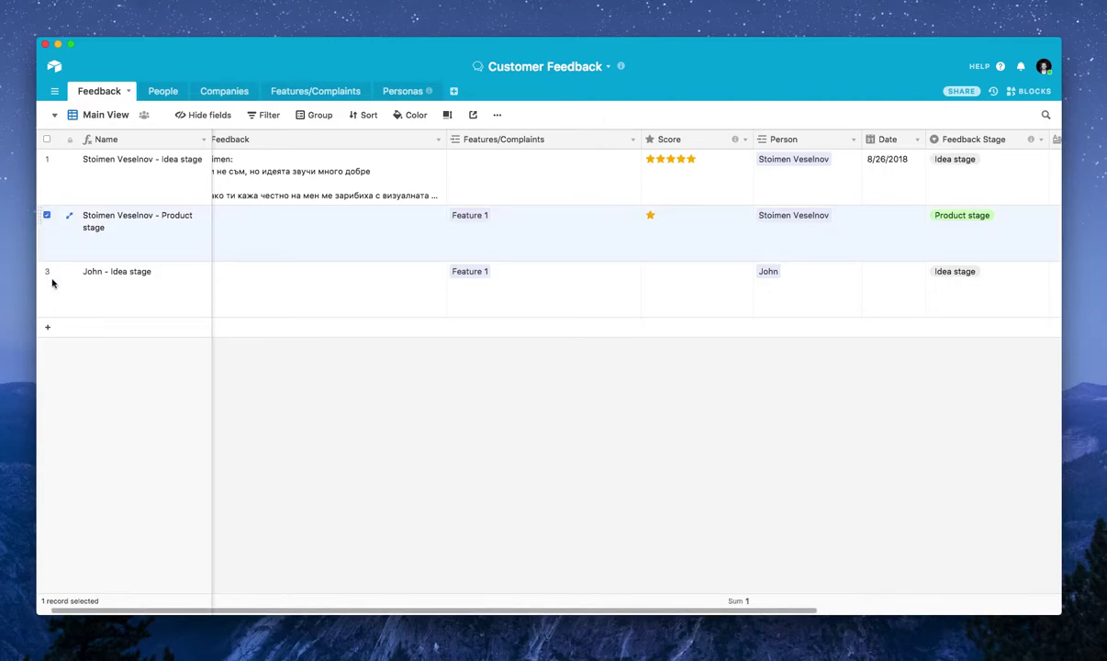
left_click(47, 272)
right_click(215, 266)
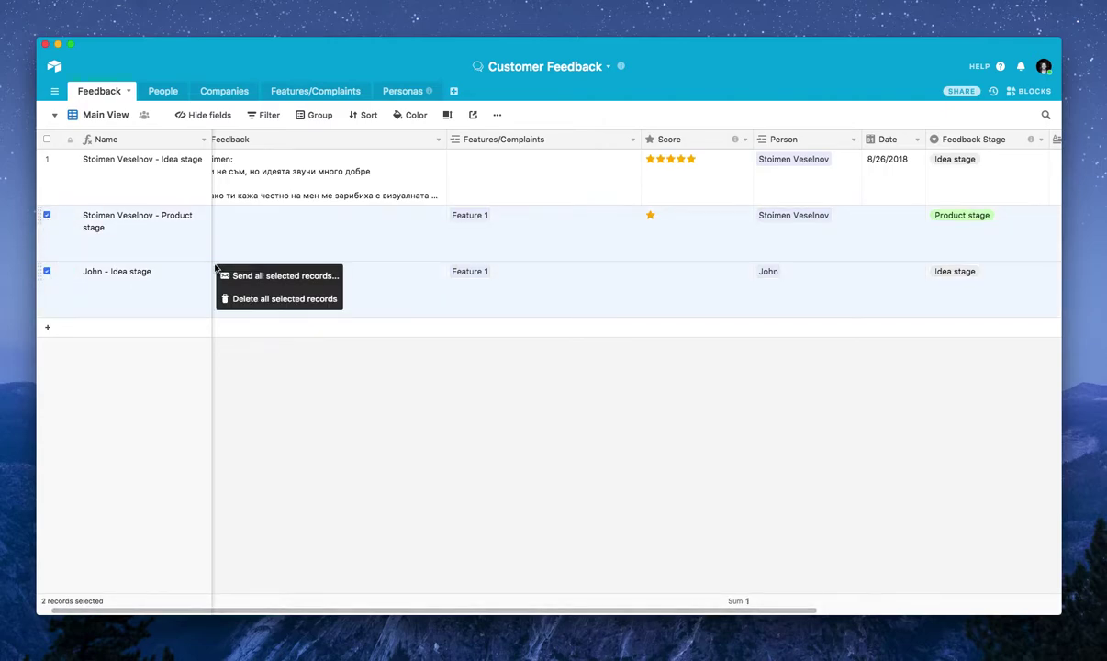
left_click(260, 300)
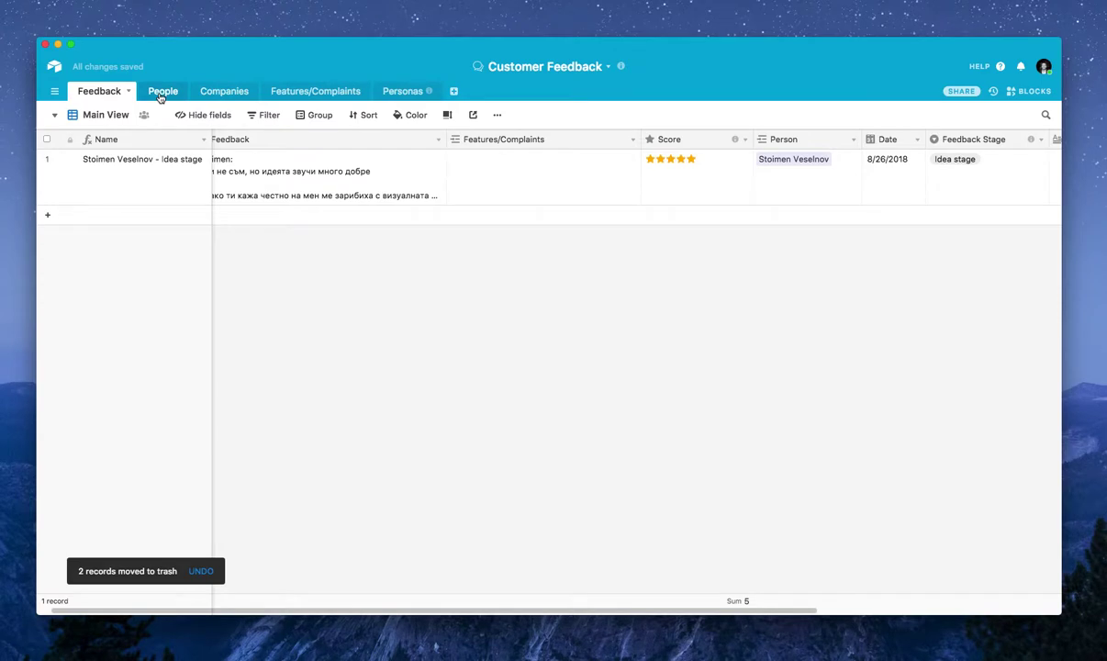
Delete the second and third sample records from the People table and return to the first columns of the Feedback table.
left_click(161, 92)
left_click(47, 179)
left_click(47, 201)
right_click(131, 205)
left_click(158, 236)
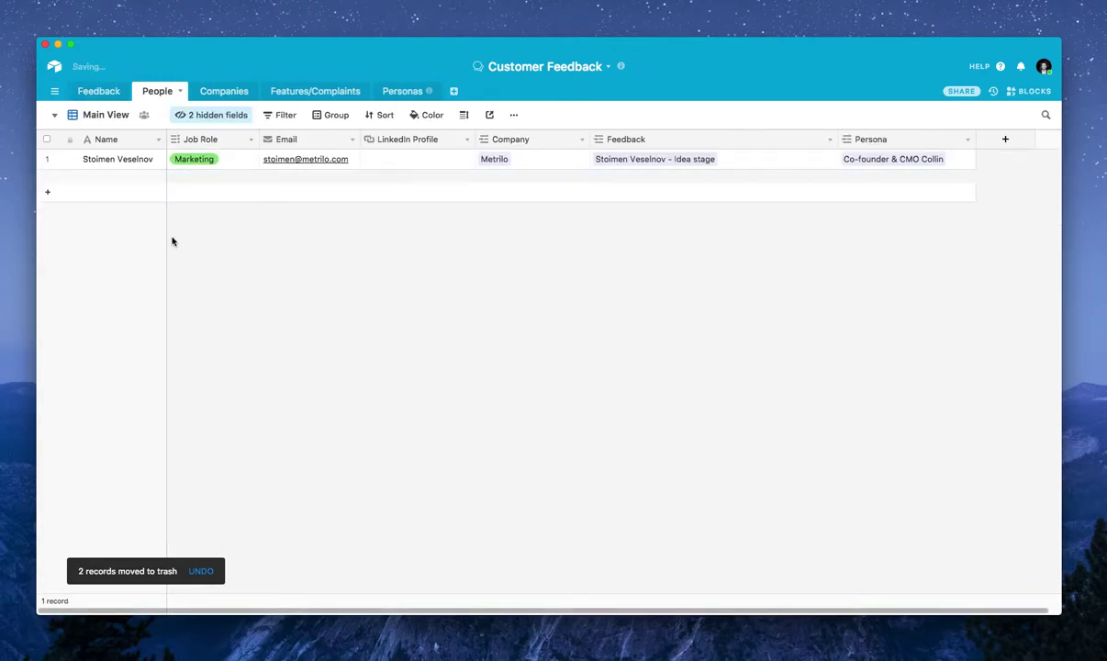
left_click(98, 91)
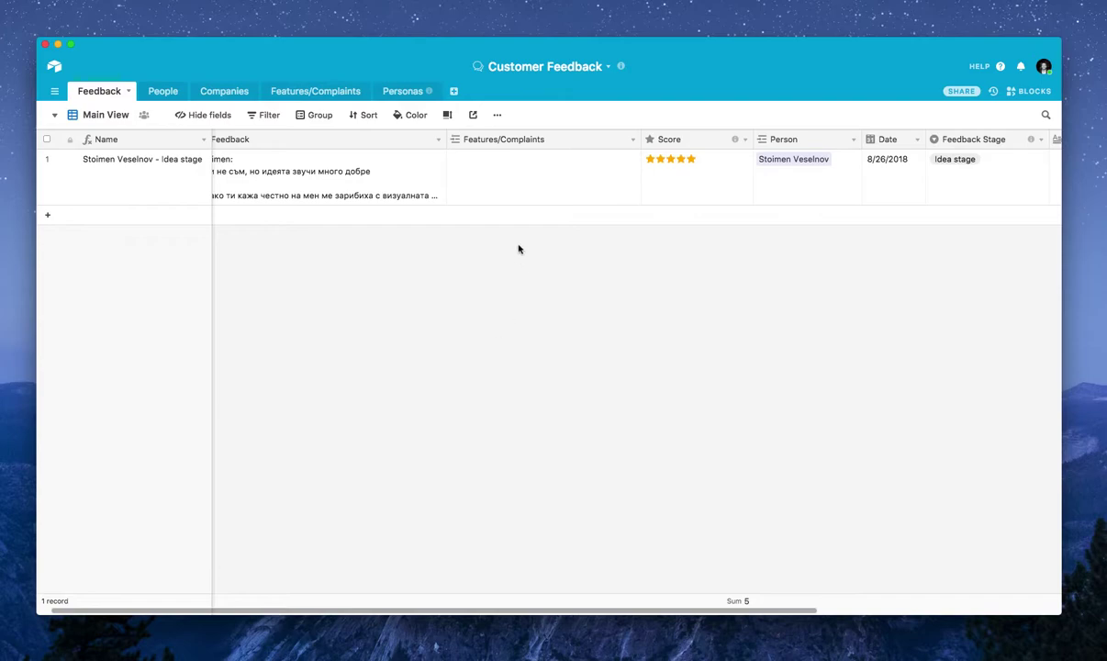
scroll(513, 196, "left", 1)
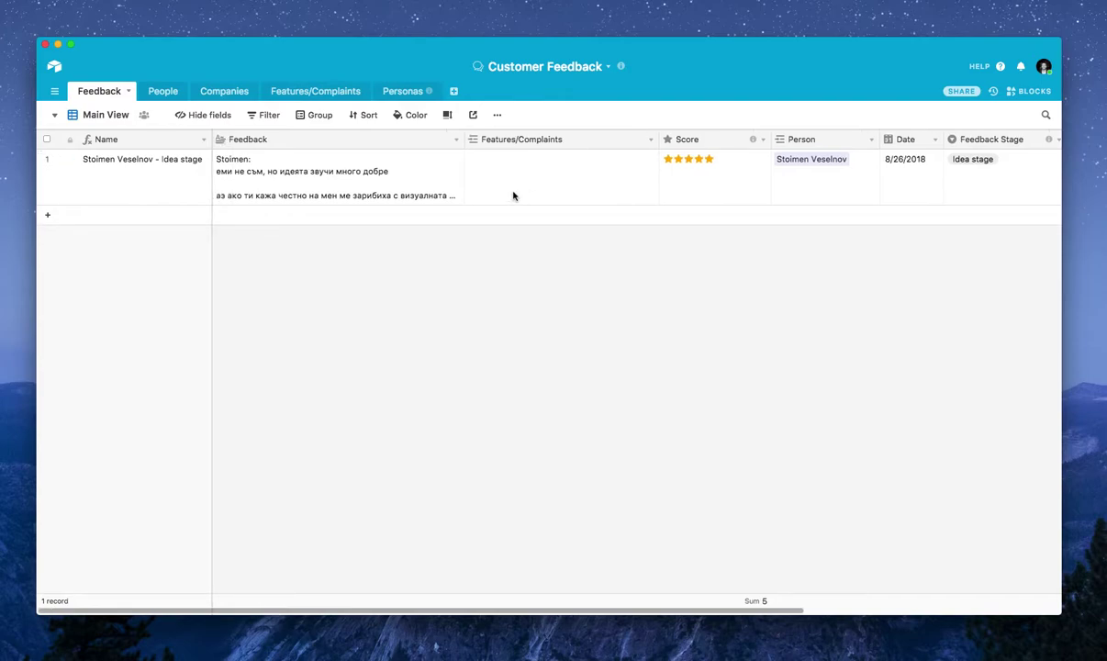